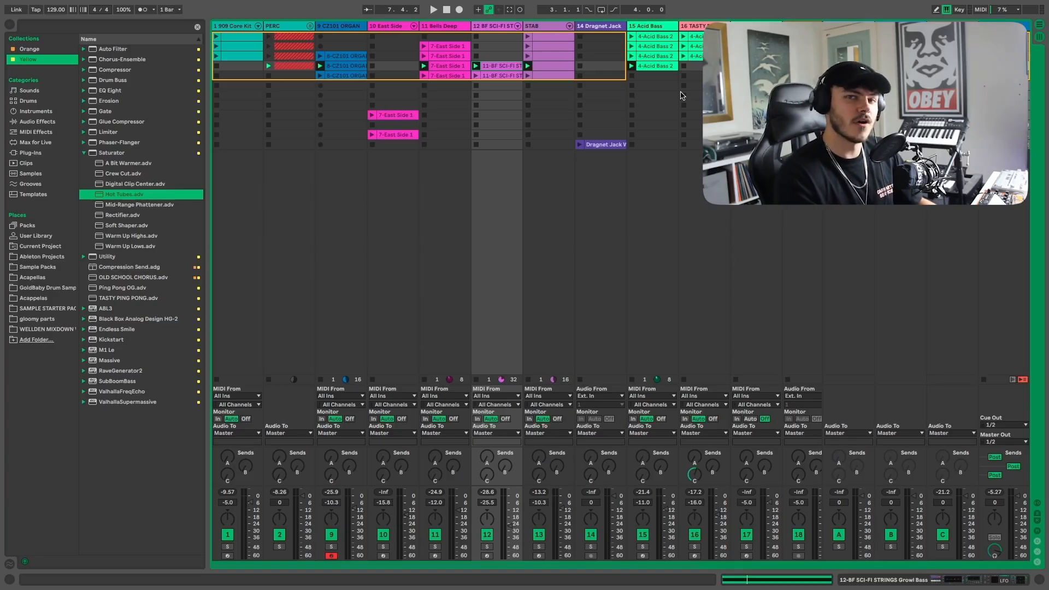
Solo and play the Acid Bass track with its devices shown, and launch the third clip of the Tasty Bass track
left_click(643, 547)
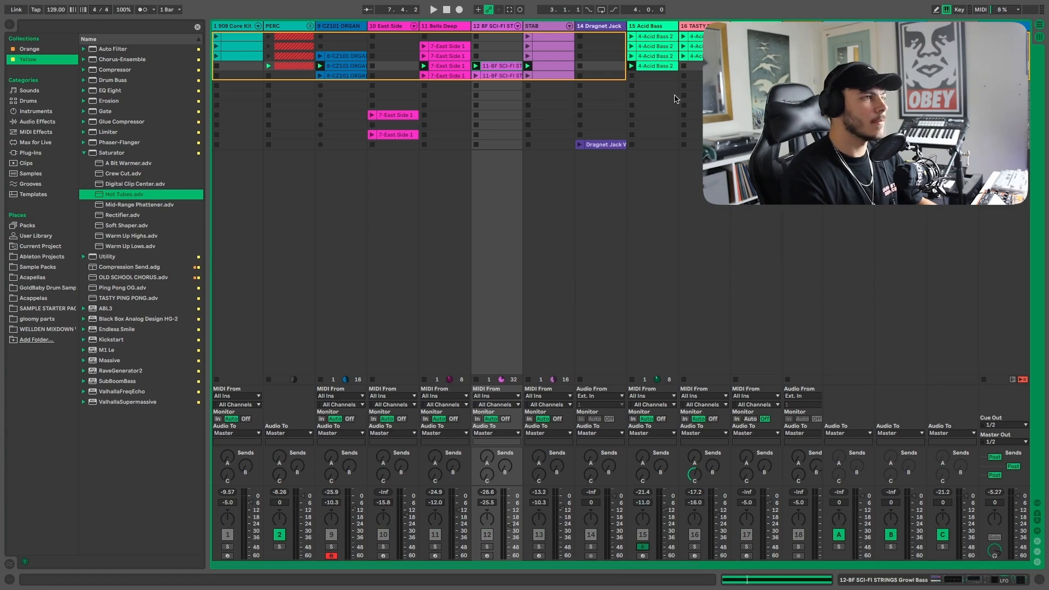
double_click(658, 27)
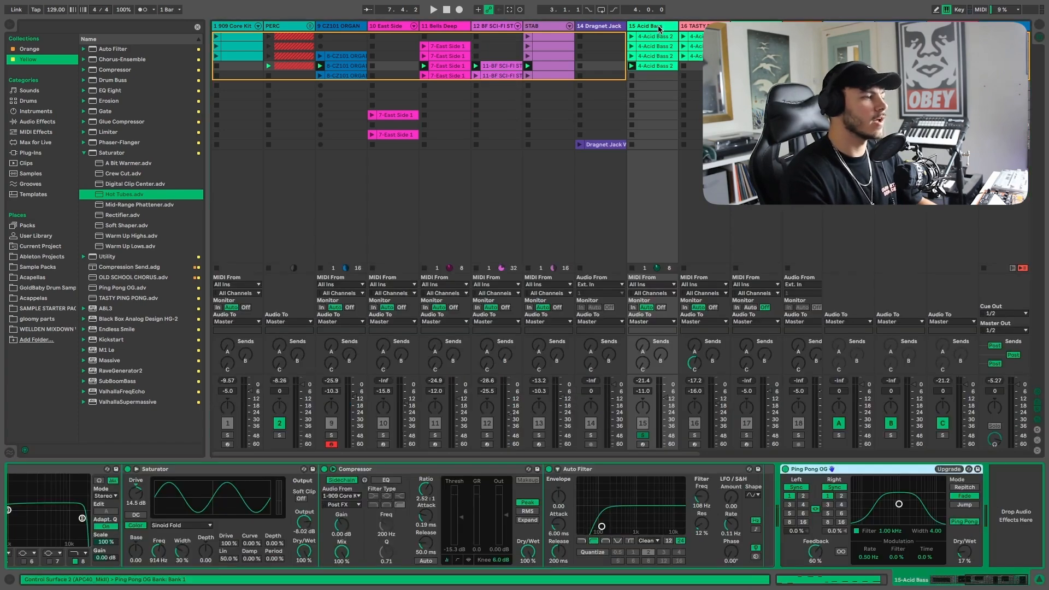
key("space")
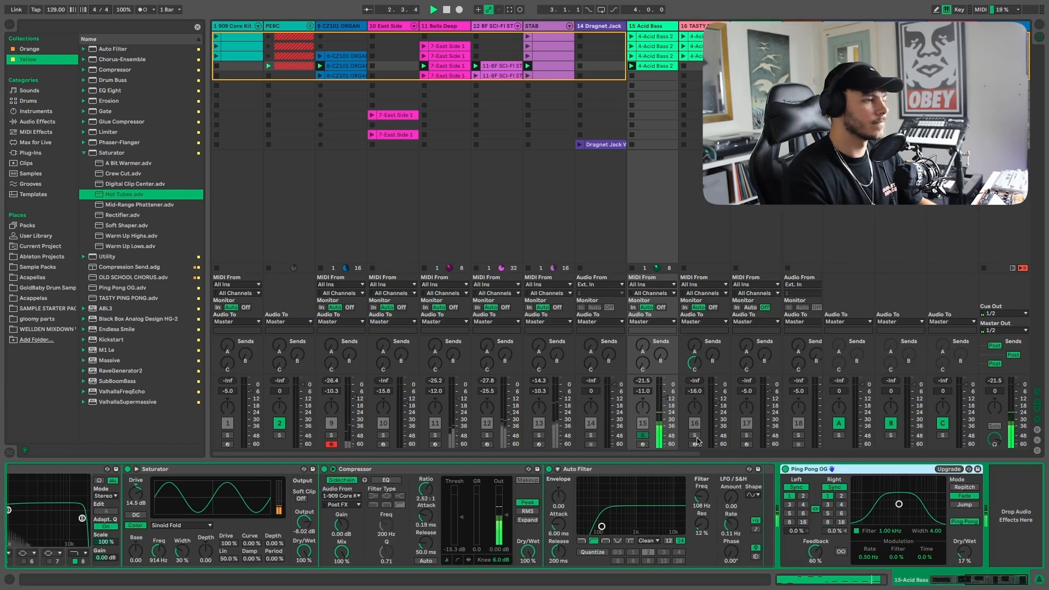
left_click(683, 56)
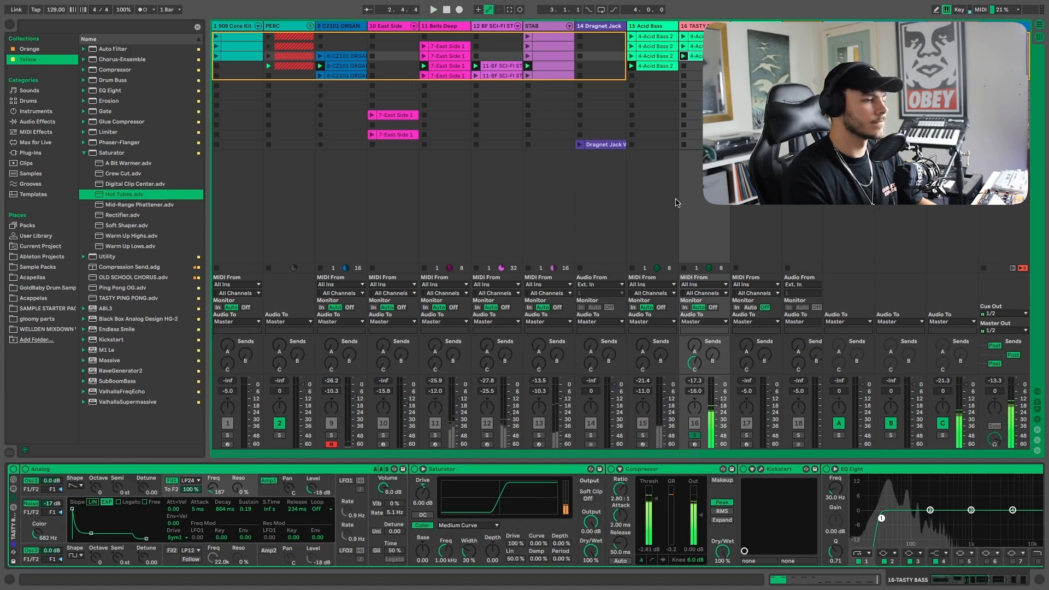
Open the notes of the first Acid Bass clip, solo the track and audition the pitches D2, E2 and F2
double_click(658, 38)
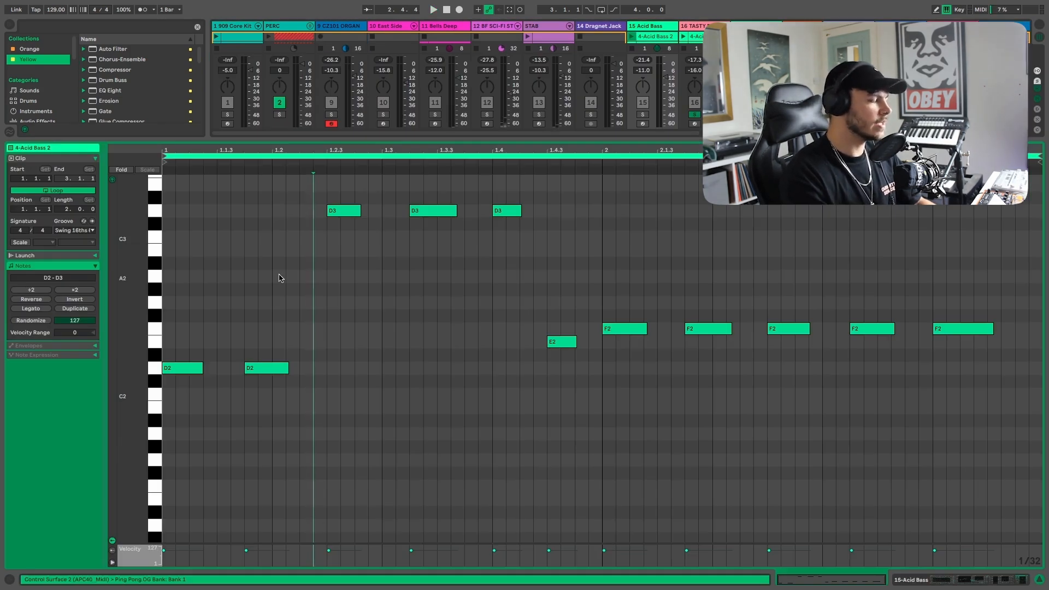
left_click(643, 115)
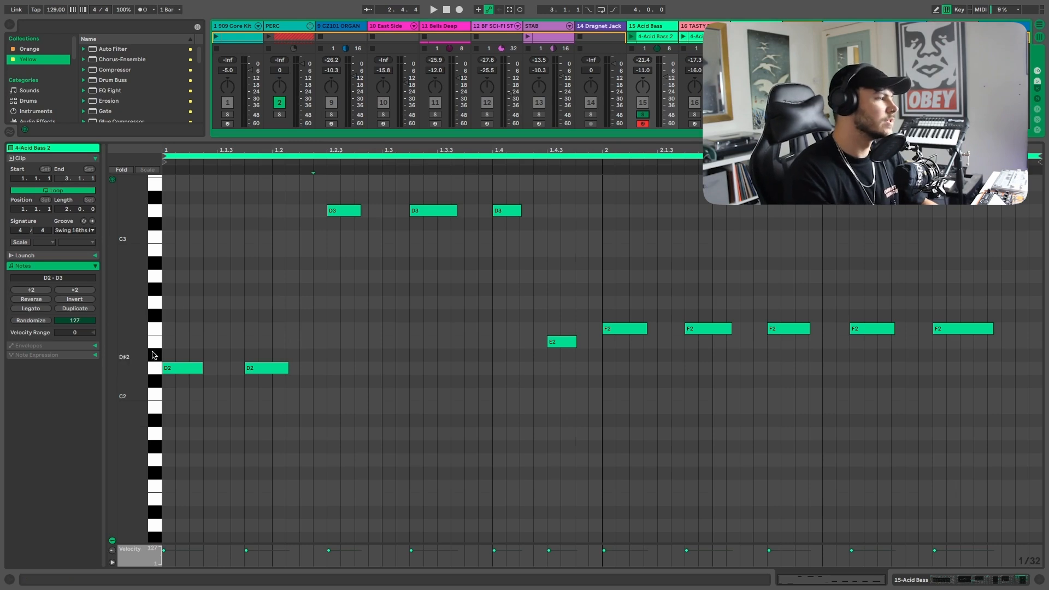
left_click(157, 371)
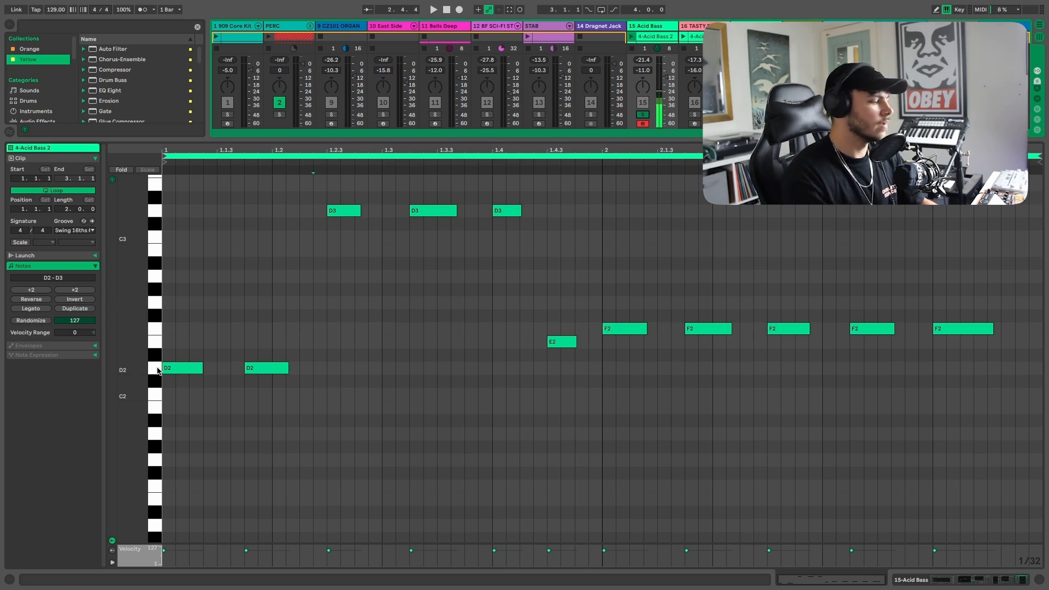
key("x")
key("s")
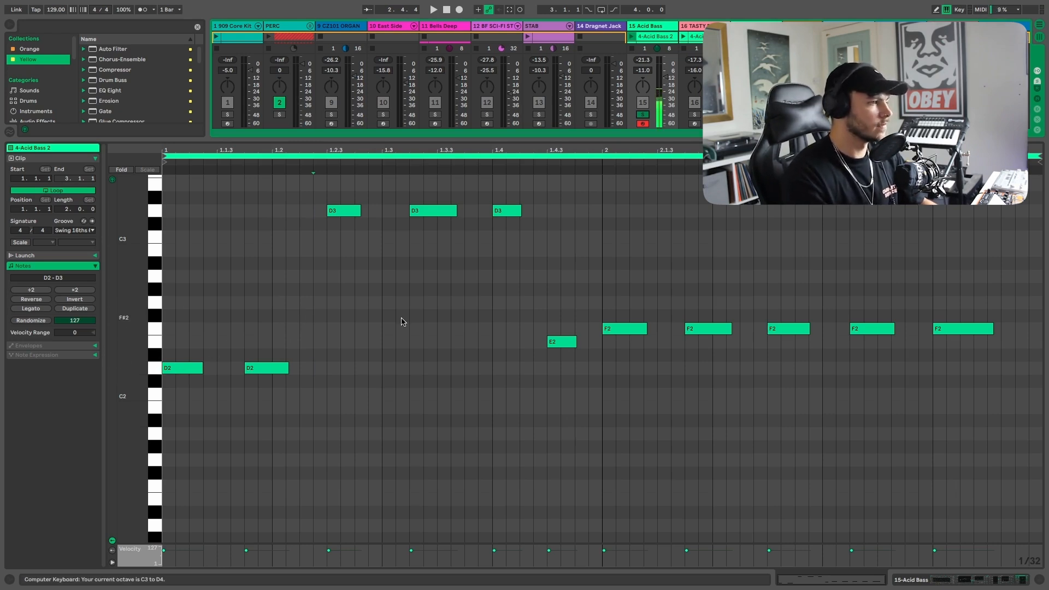
key("z")
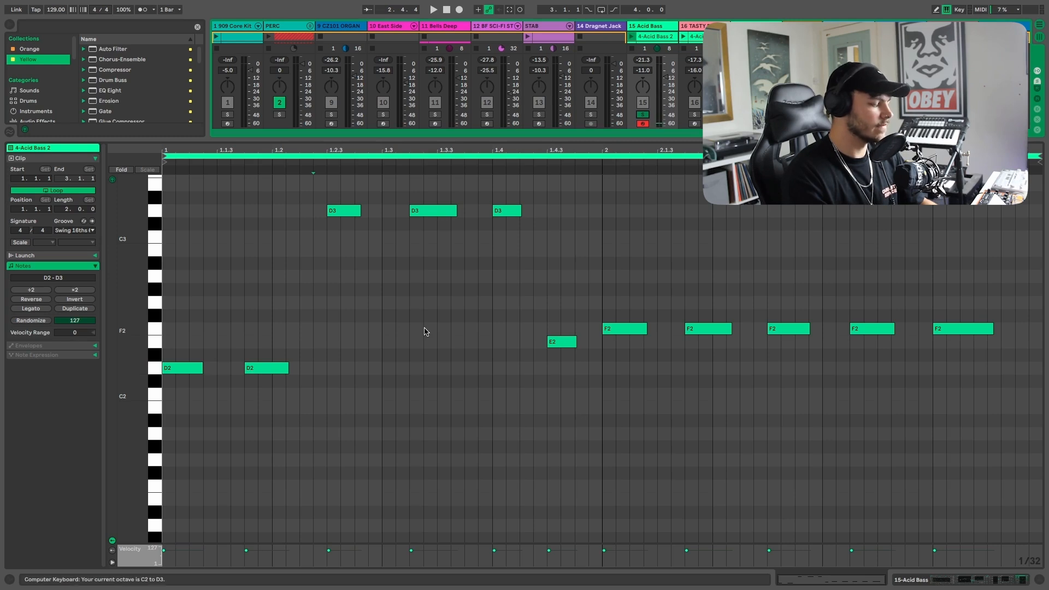
key("d")
key("d")
key("f")
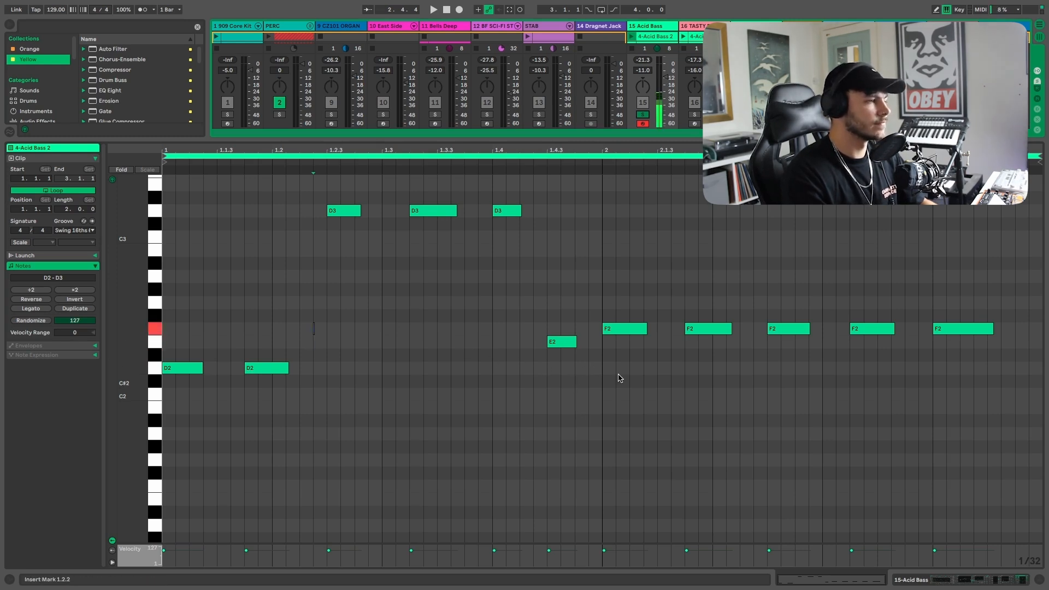
Return to the Acid Bass device chain, look through its effects and display the instrument's Filter 1 envelope settings
key("shift+Tab")
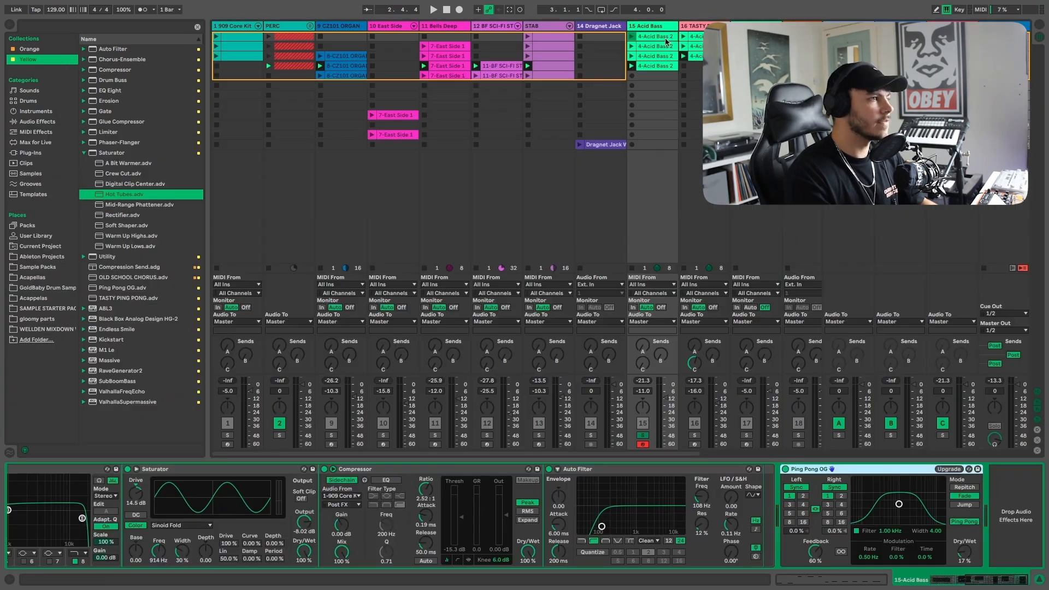
scroll(277, 519, "up", 5)
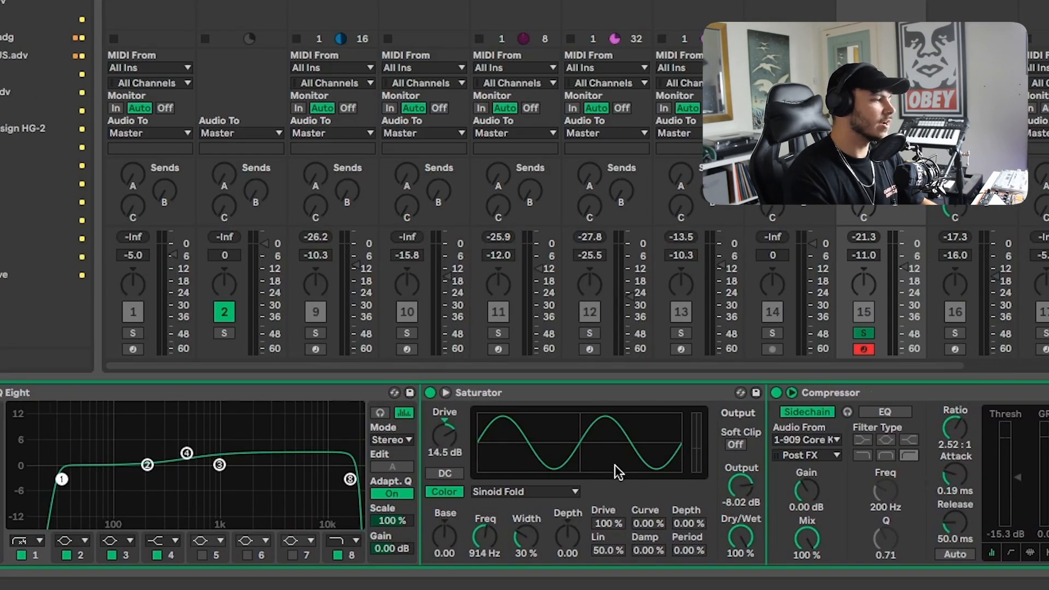
scroll(500, 509, "up", 2)
scroll(321, 459, "up", 2)
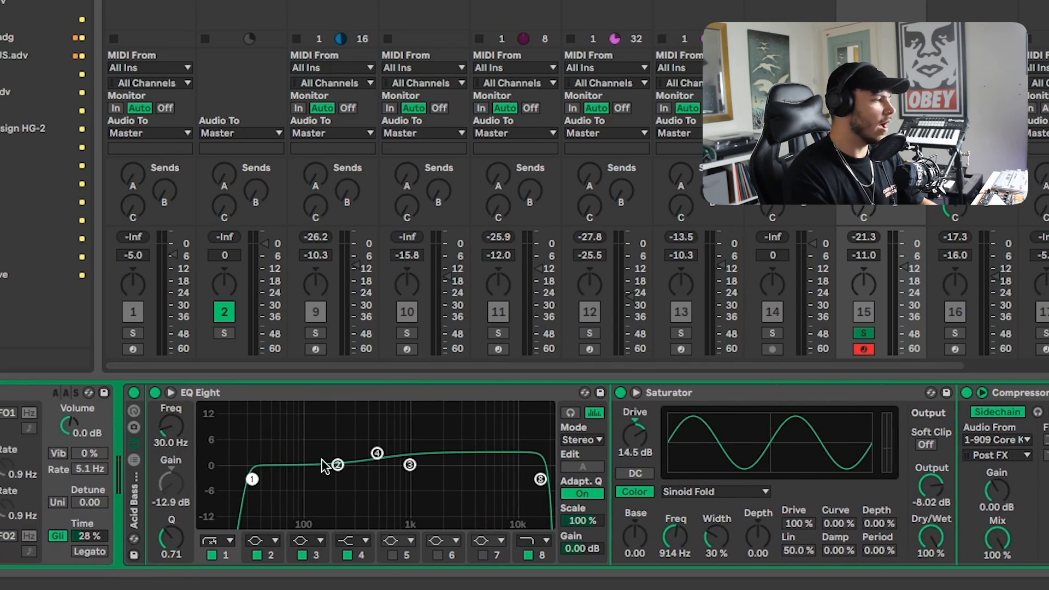
scroll(321, 458, "up", 3)
scroll(321, 459, "up", 2)
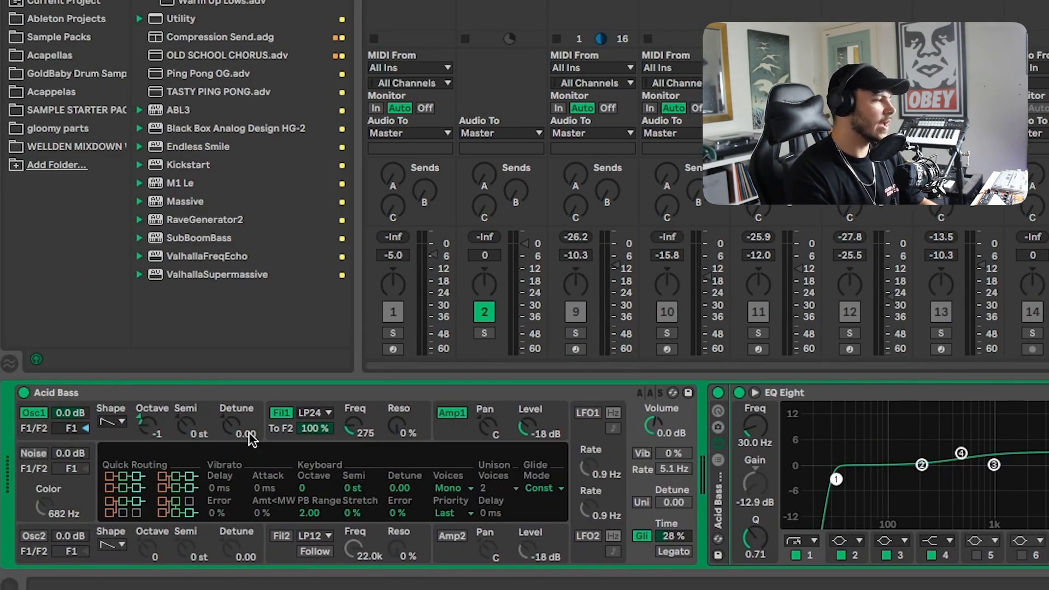
left_click(375, 415)
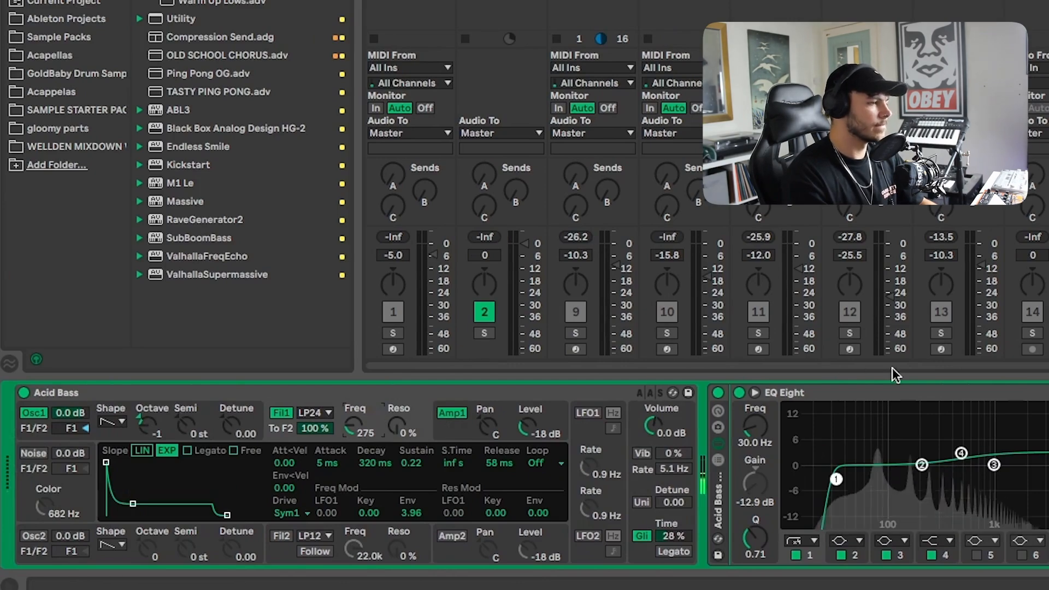
Bypass the Auto Filter near the end of the Acid Bass device chain
scroll(890, 382, "down", 5)
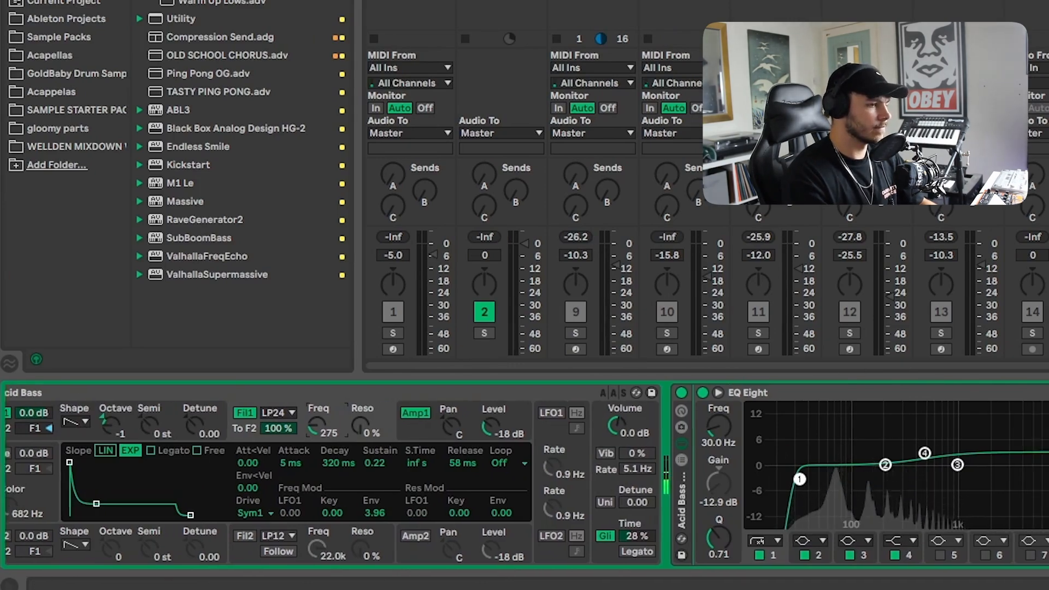
scroll(981, 456, "right", 4)
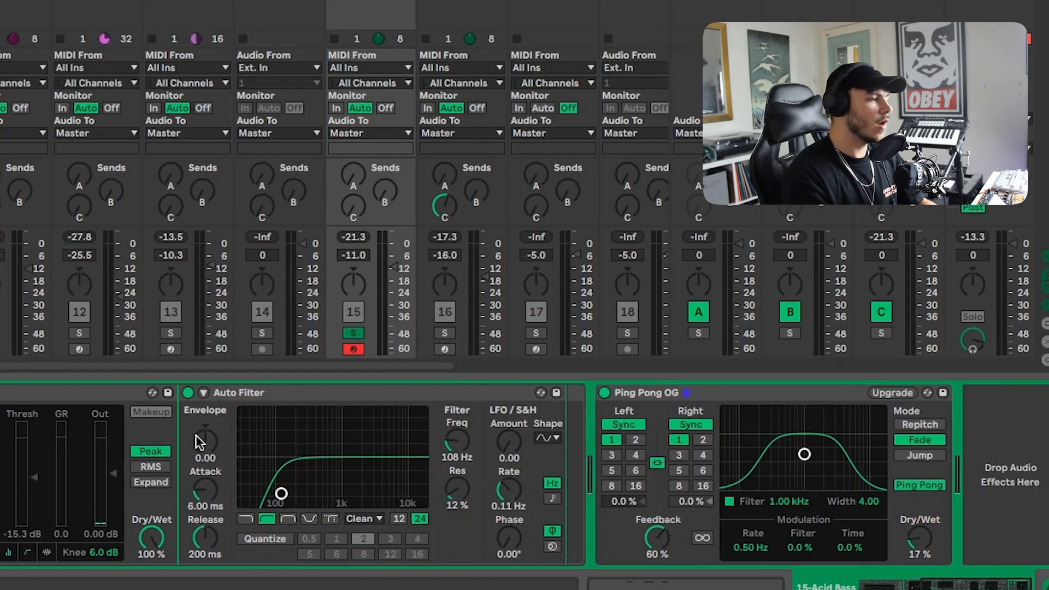
left_click(188, 392)
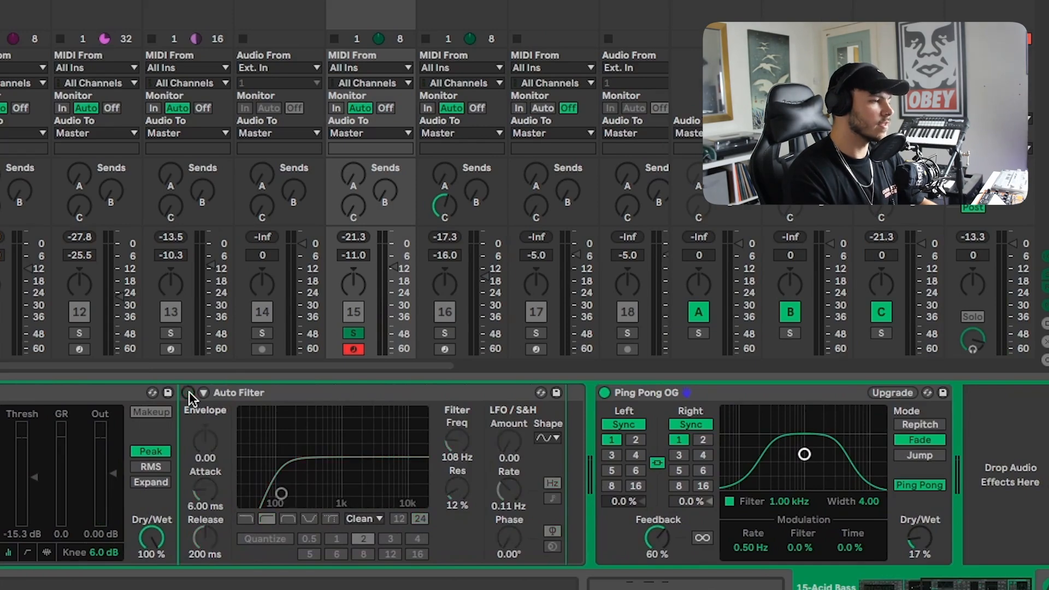
scroll(169, 518, "up", 5)
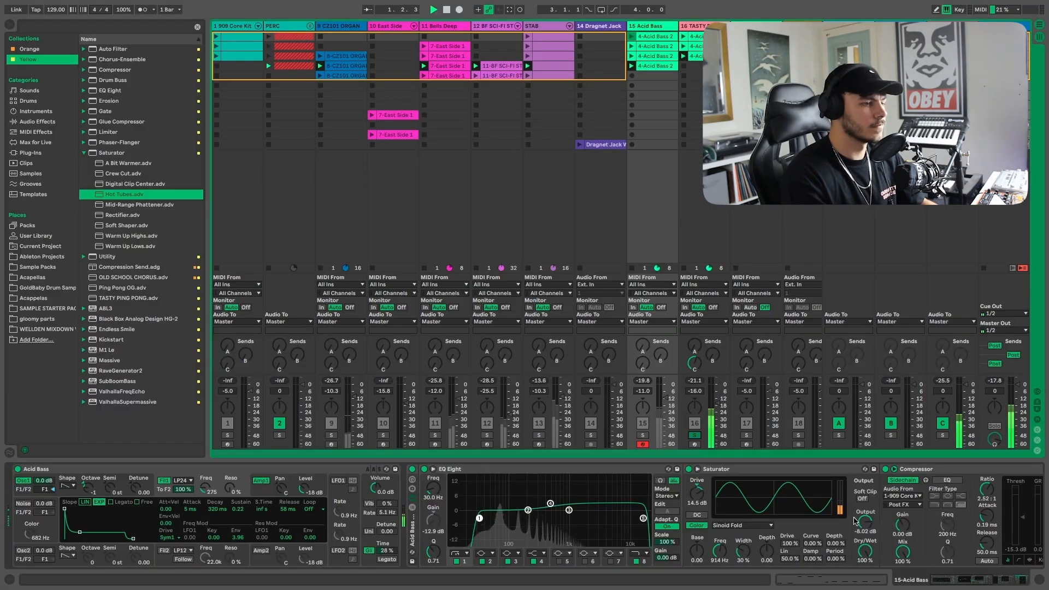
scroll(696, 479, "down", 5)
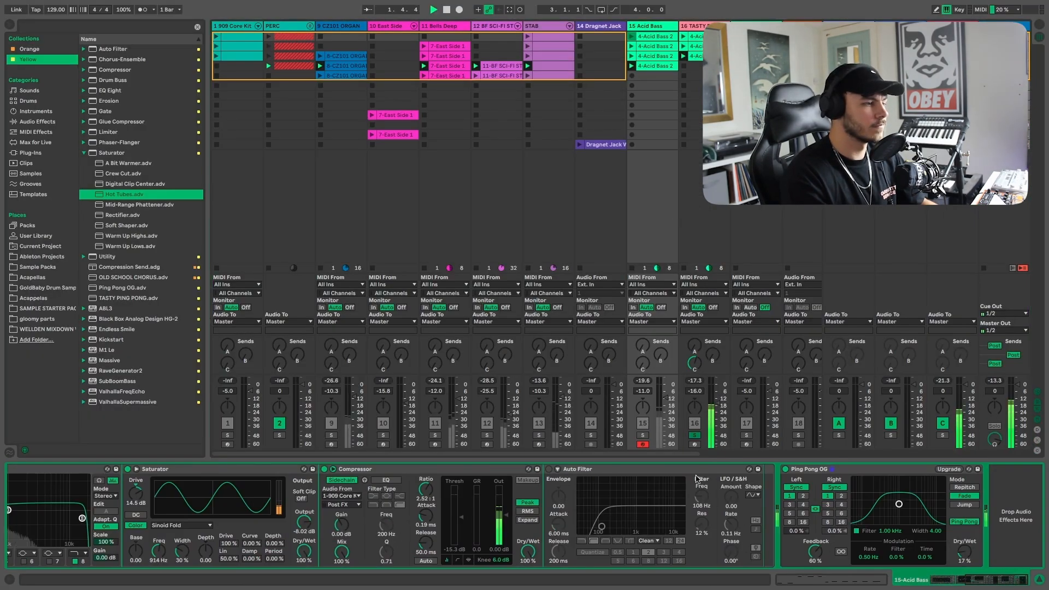
Listen to the Acid Bass and Tasty Bass tracks soloed together, and stop playback
left_click(643, 436)
left_click(693, 435)
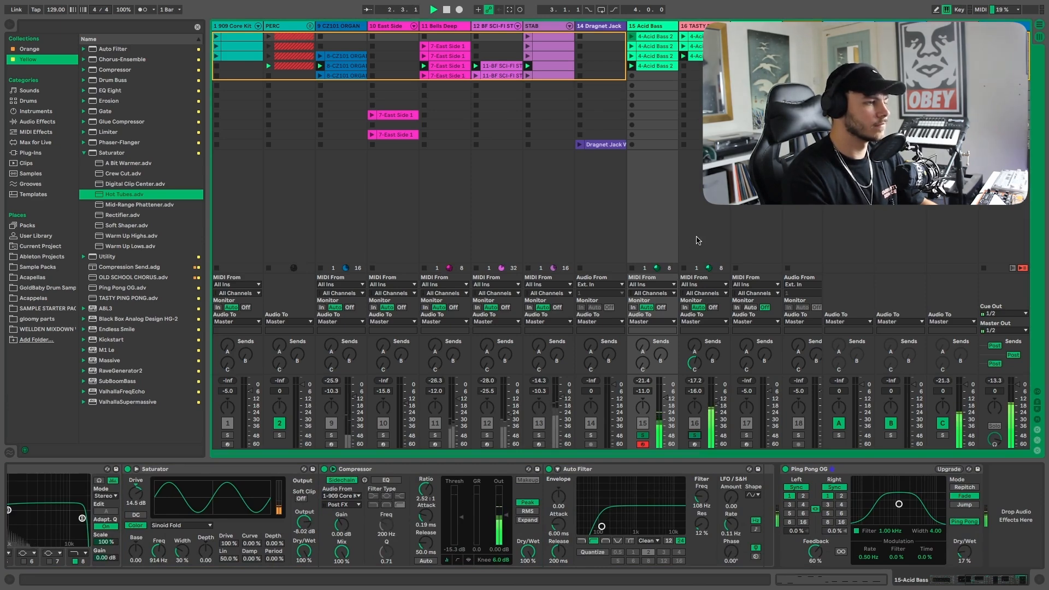
key("space")
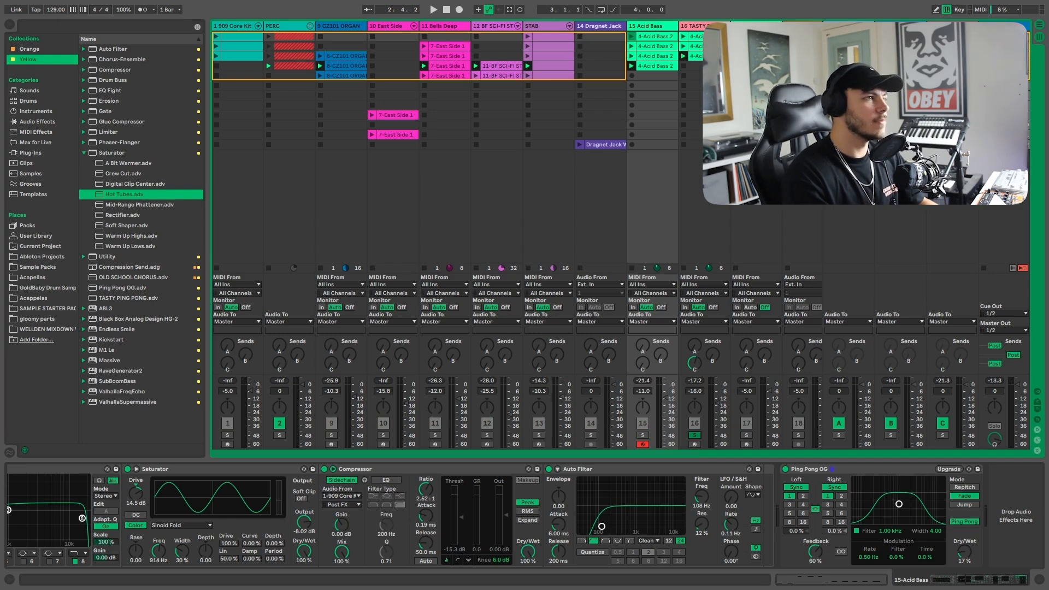
Show the Compression Send return's devices and play the Tasty Bass with its send C at -17.8 dB
double_click(709, 26)
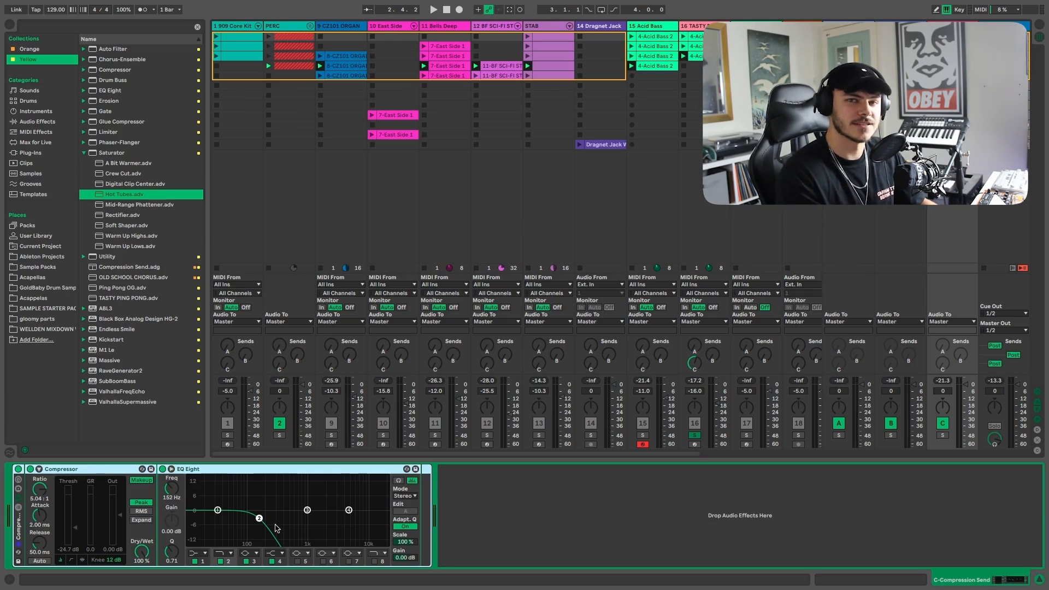
key("space")
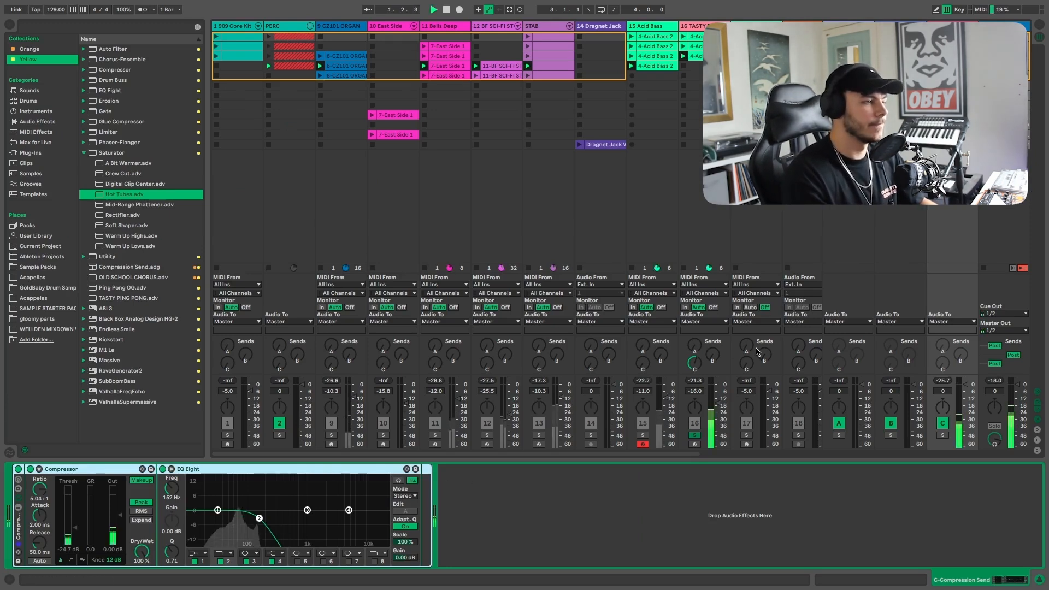
mouse_move(694, 364)
left_mouse_down()
mouse_move(694, 386)
mouse_move(694, 363)
left_mouse_up()
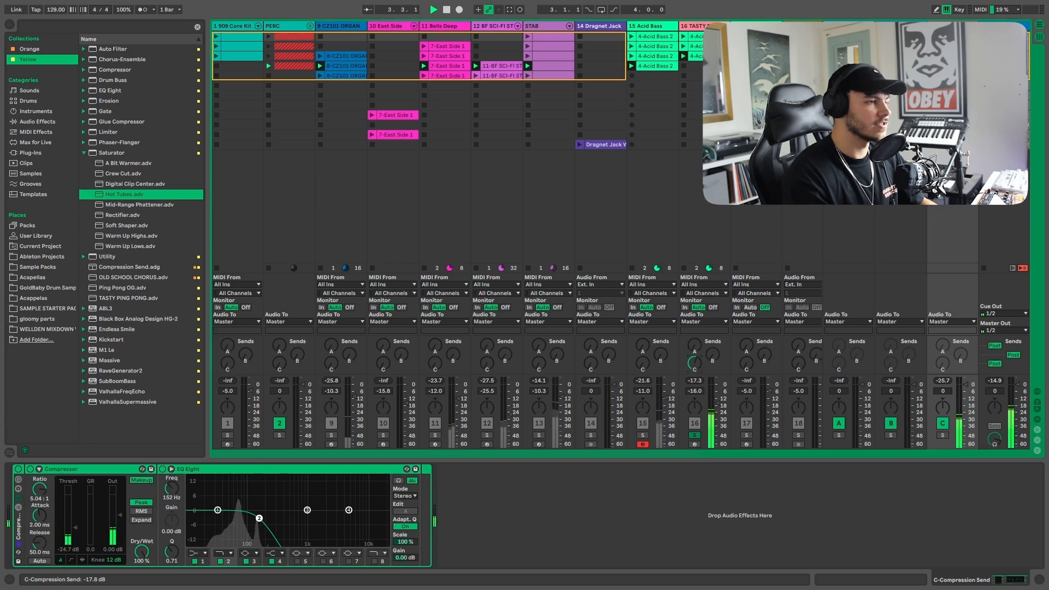
key("space")
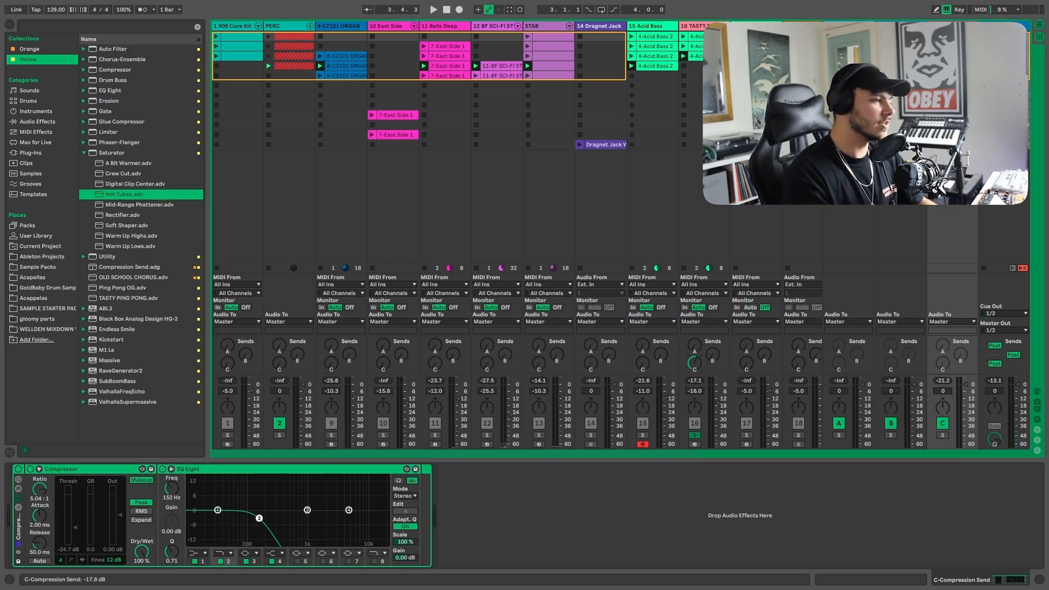
Try raising the Tasty Bass send C to 0.0 dB during playback, and undo the change
key("space")
left_click_drag(694, 363, 694, 322)
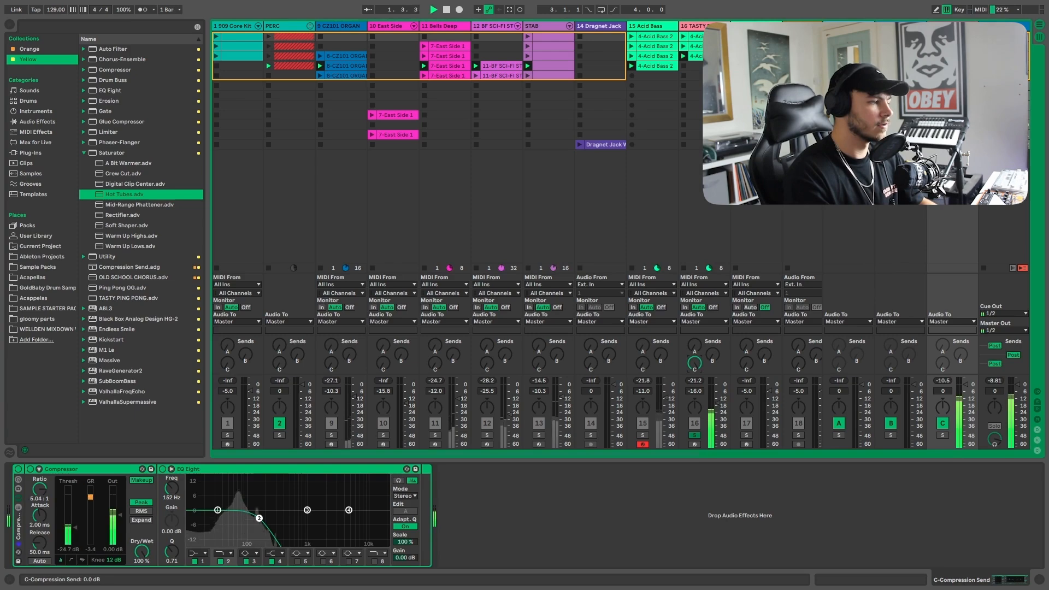
key("space")
key("ctrl+z")
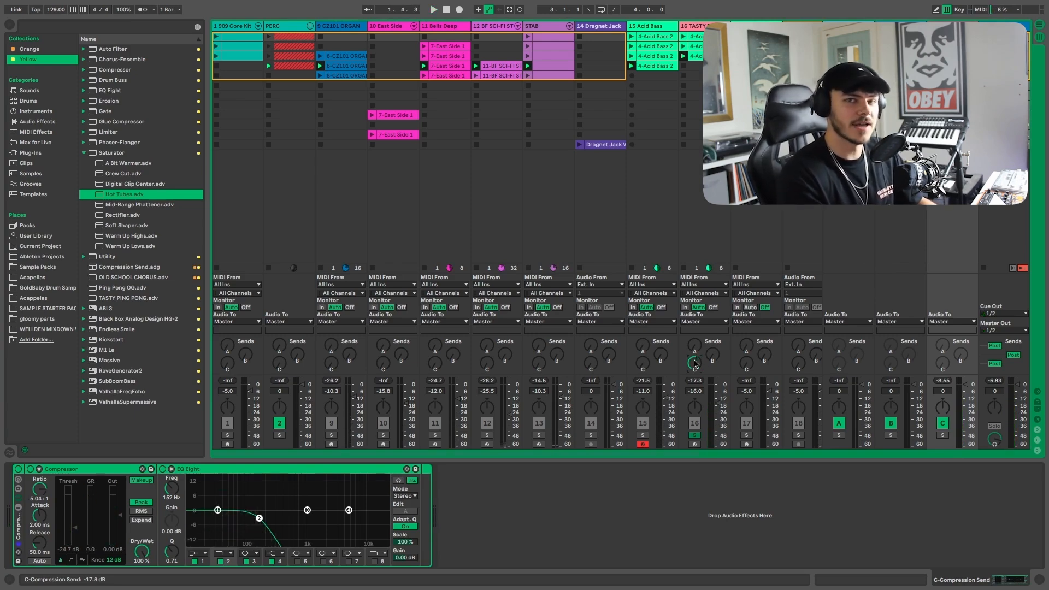
Solo Acid Bass, Tasty Bass and the first 909 Core Kit together for playback, launching the kit's third clip
left_click(642, 435)
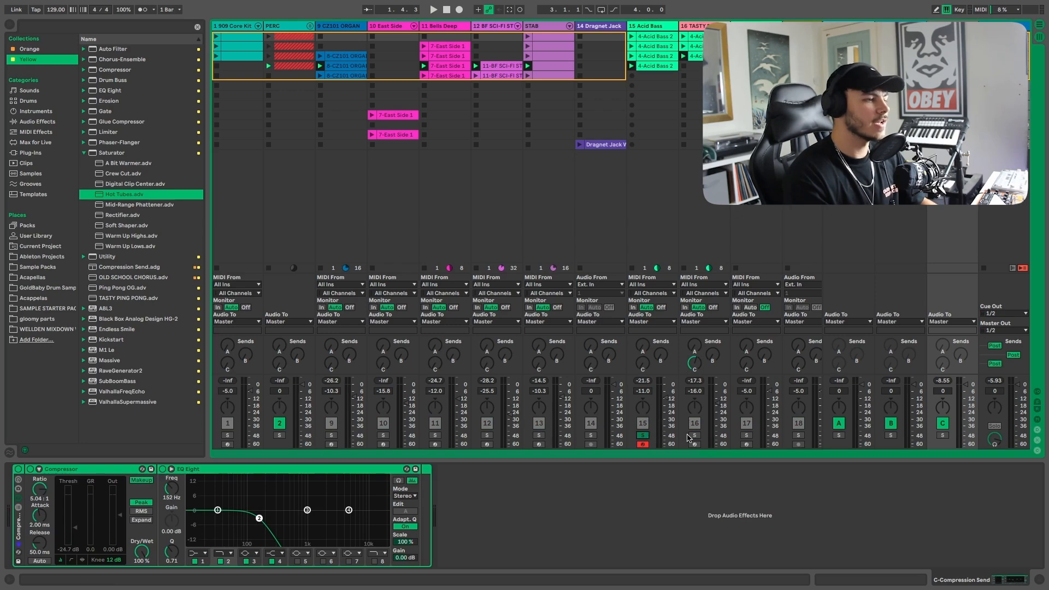
left_click(227, 435)
key("space")
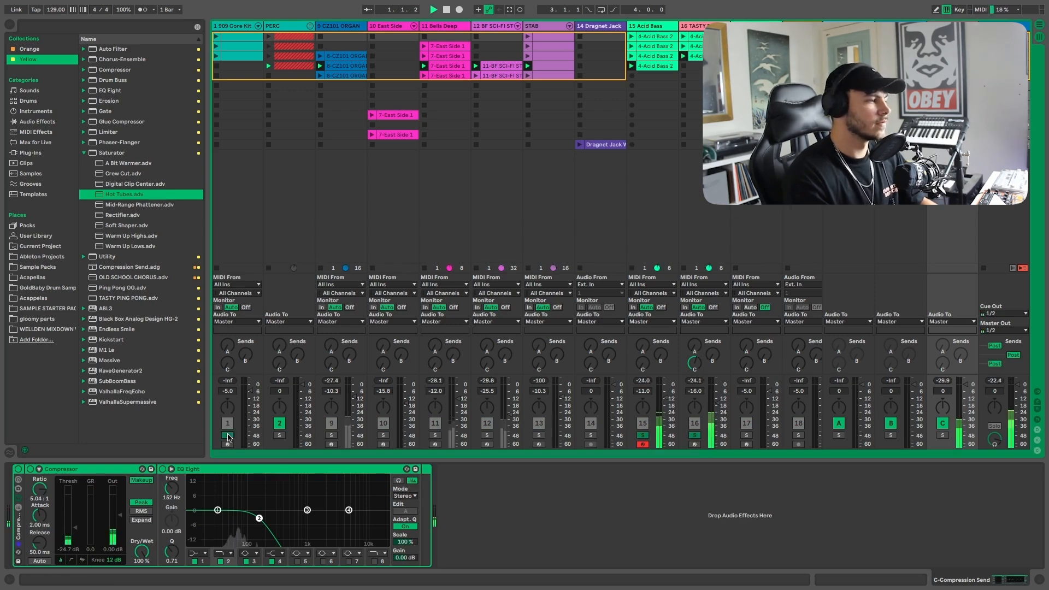
left_click(240, 56)
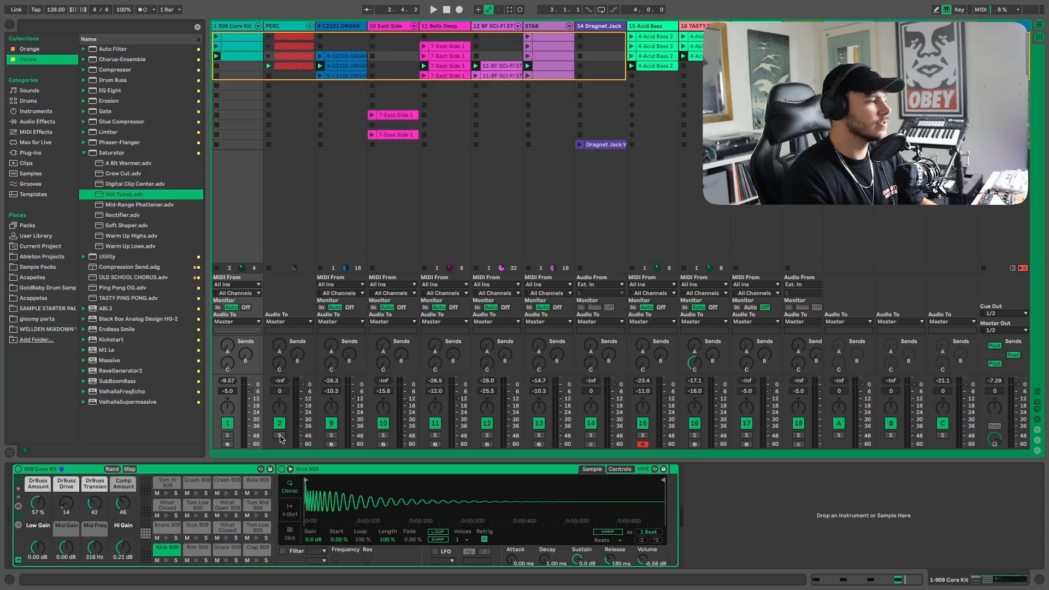
Unfold the PERC group, play its tracks 3, 4 and 5 soloed, and show the 808 Core Kit's devices
left_click(310, 27)
key("space")
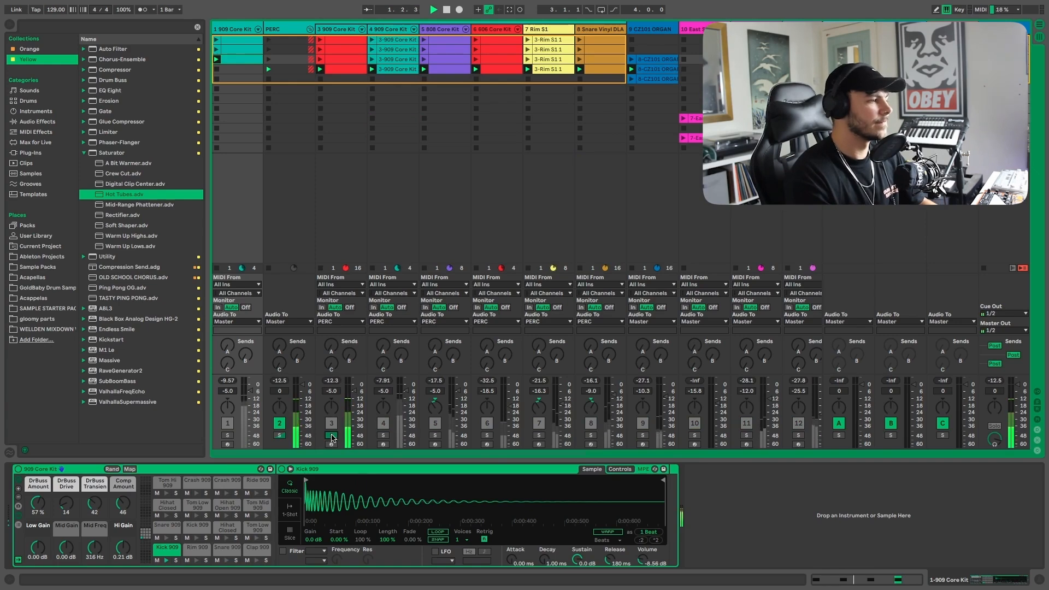
left_click(385, 436)
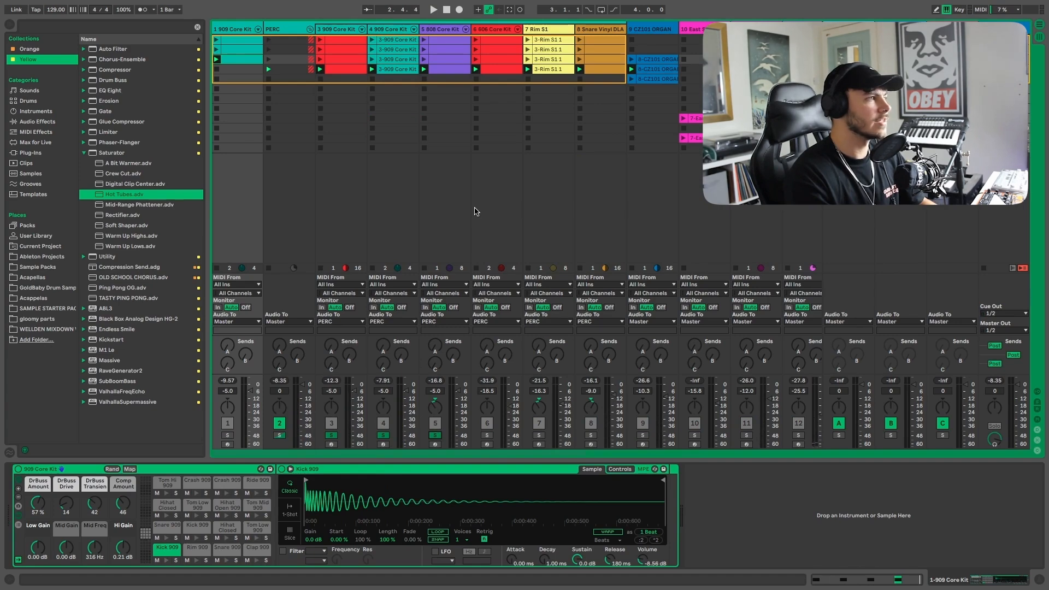
key("space")
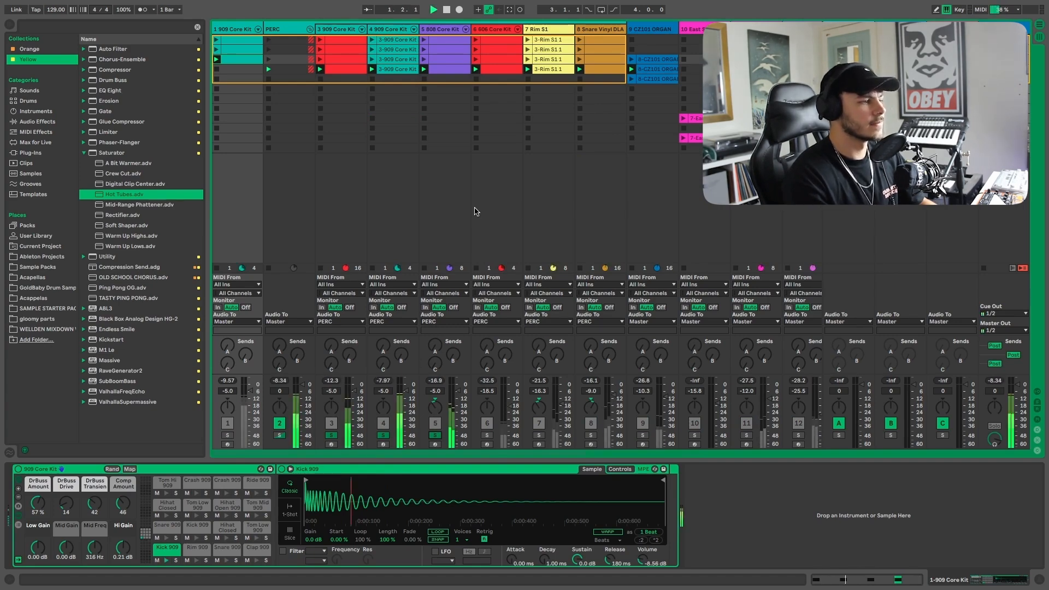
left_click(440, 33)
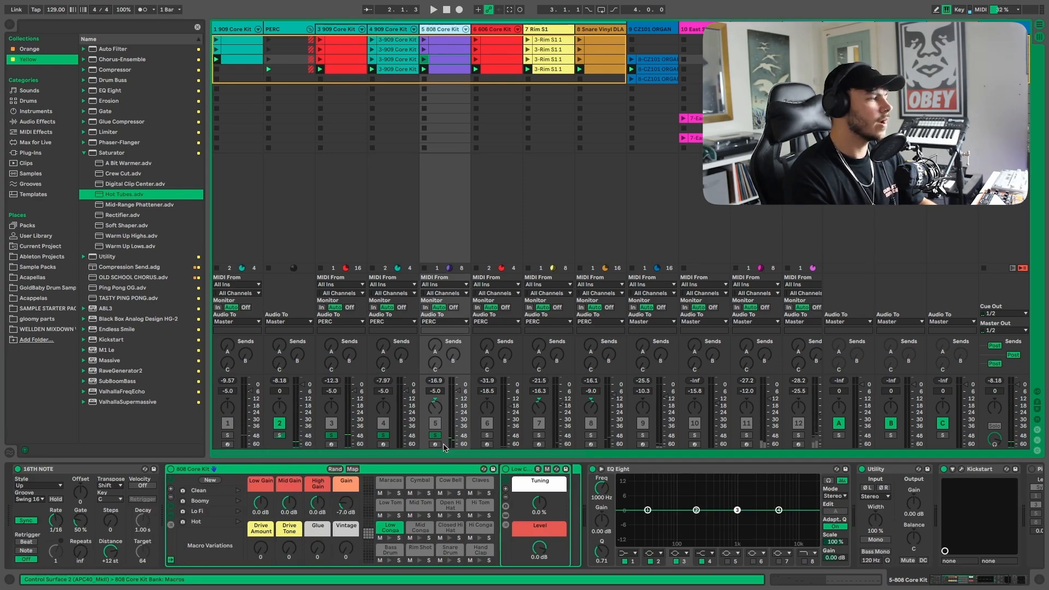
Check the groove options of the 16TH NOTE arpeggiator on the 808 Core Kit track, keeping Swing 16
left_click(263, 469)
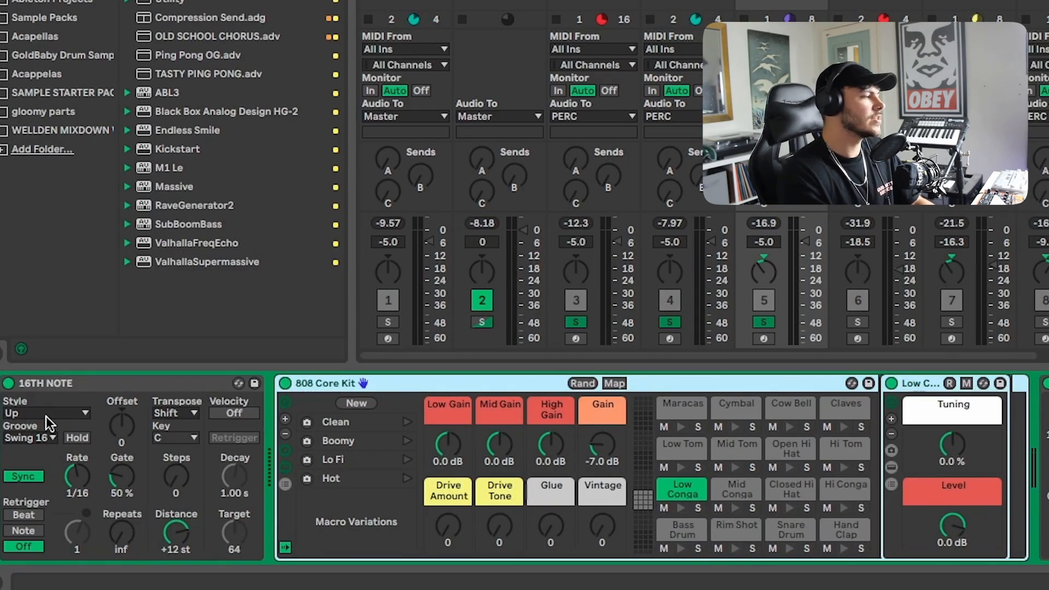
left_click(47, 440)
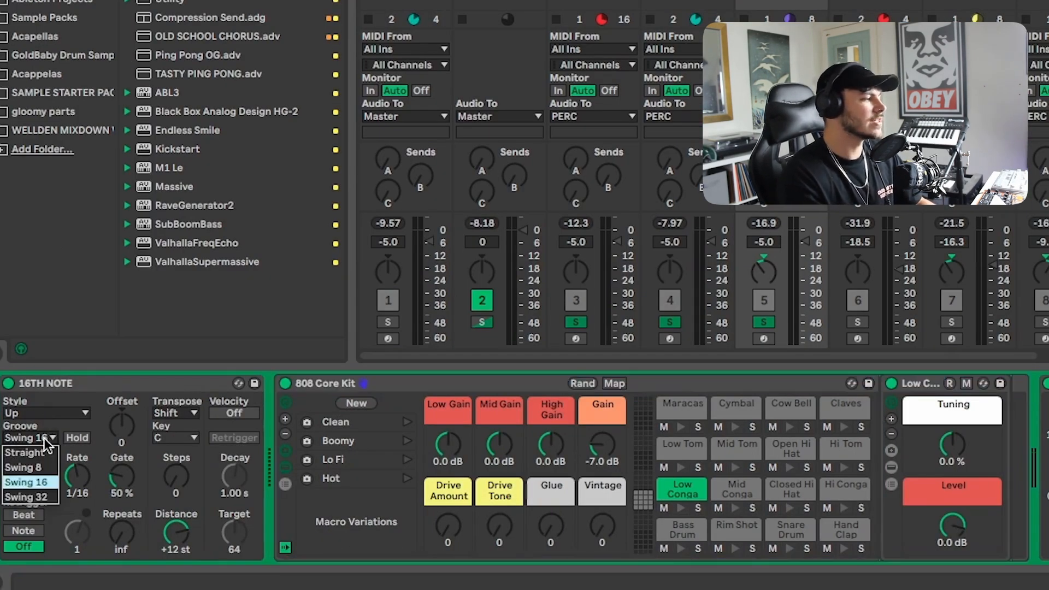
left_click(44, 438)
Clear the solos, arm the 808 Core Kit track and trigger its Closed Hi Hat
left_click(763, 323)
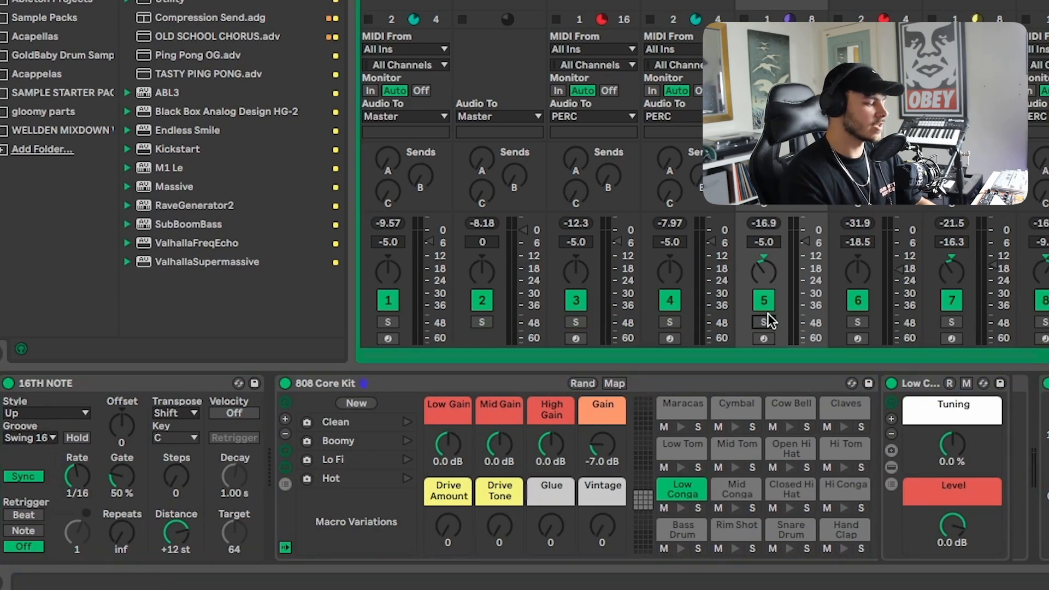
left_click(765, 338)
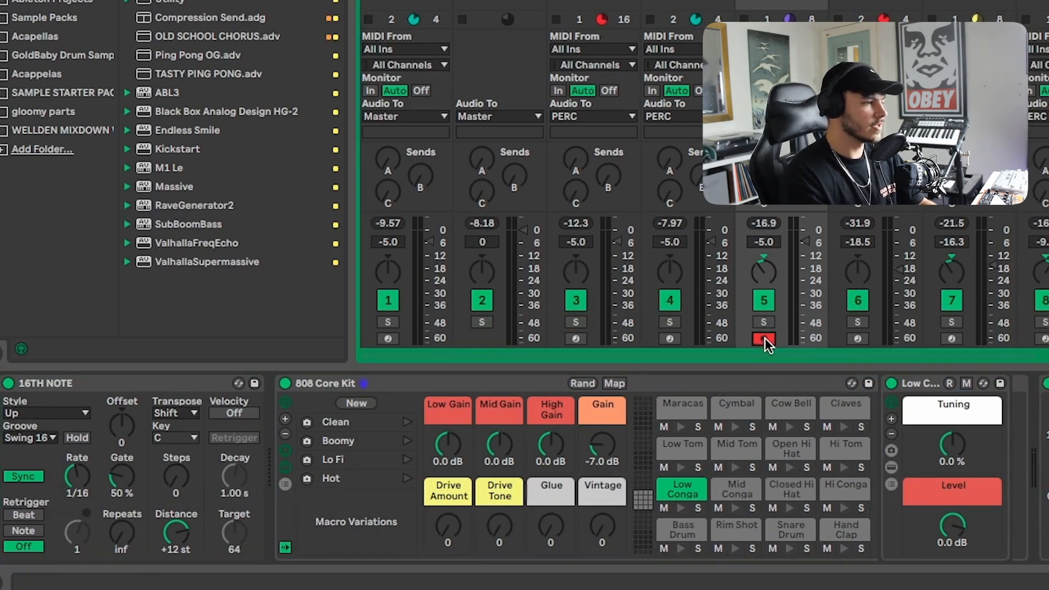
key("t")
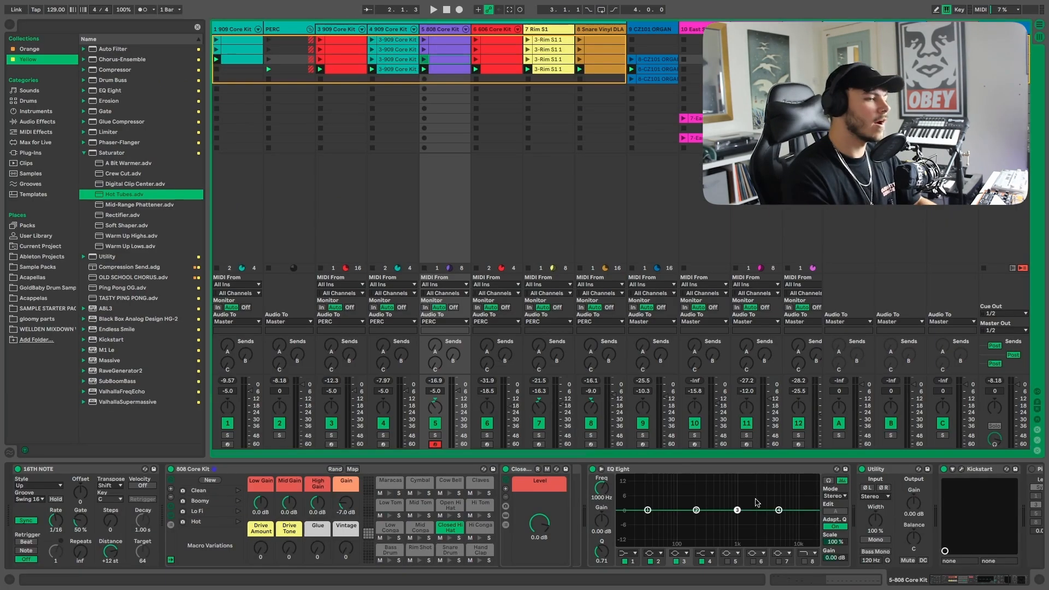
scroll(756, 502, "right", 3)
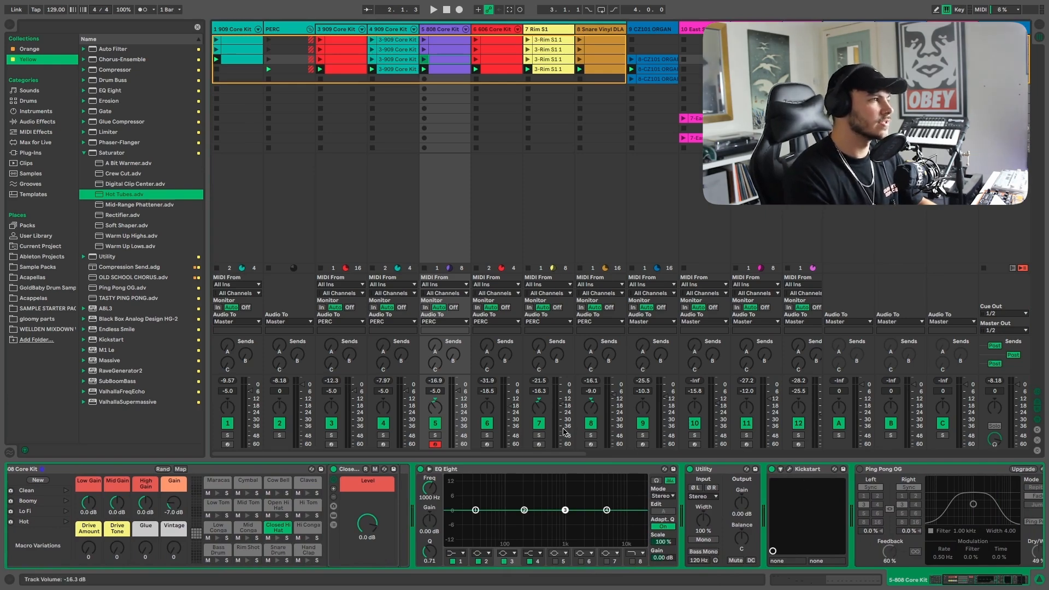
Show the 606 Core Kit's devices and play the track soloed
left_click(497, 31)
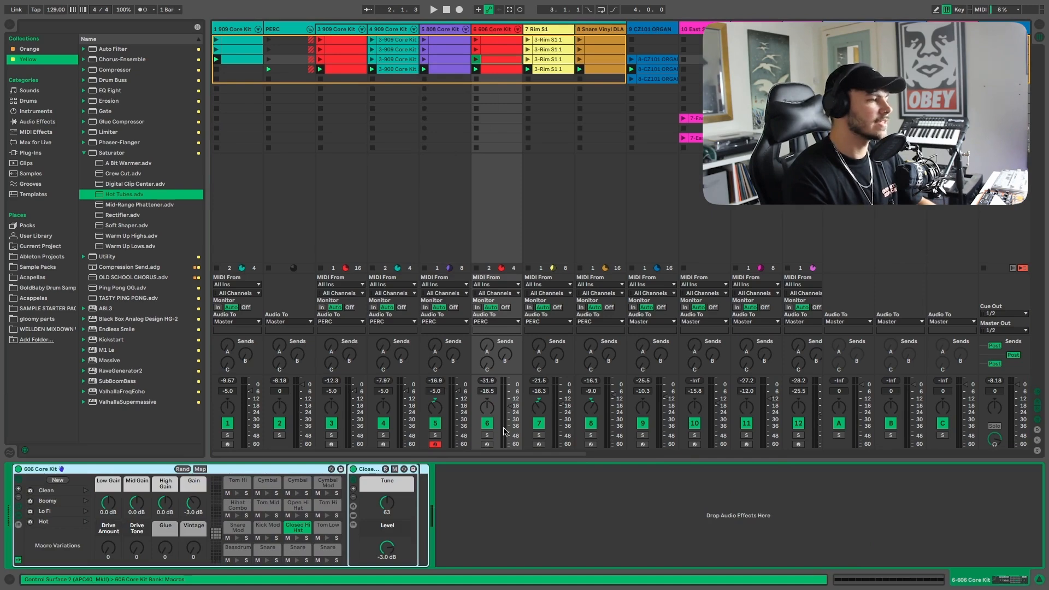
left_click(487, 434)
key("space")
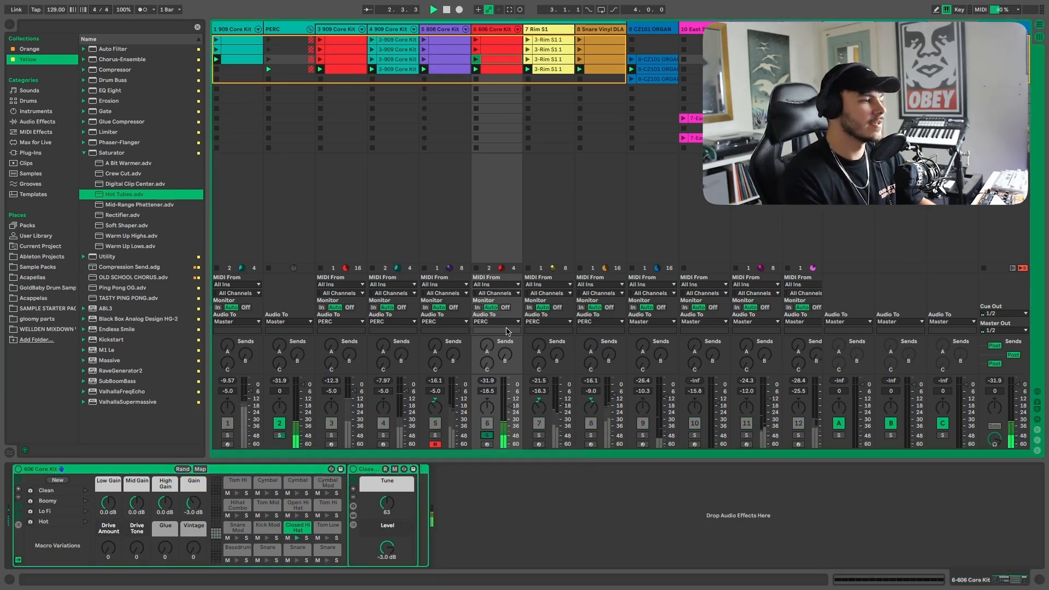
key("space")
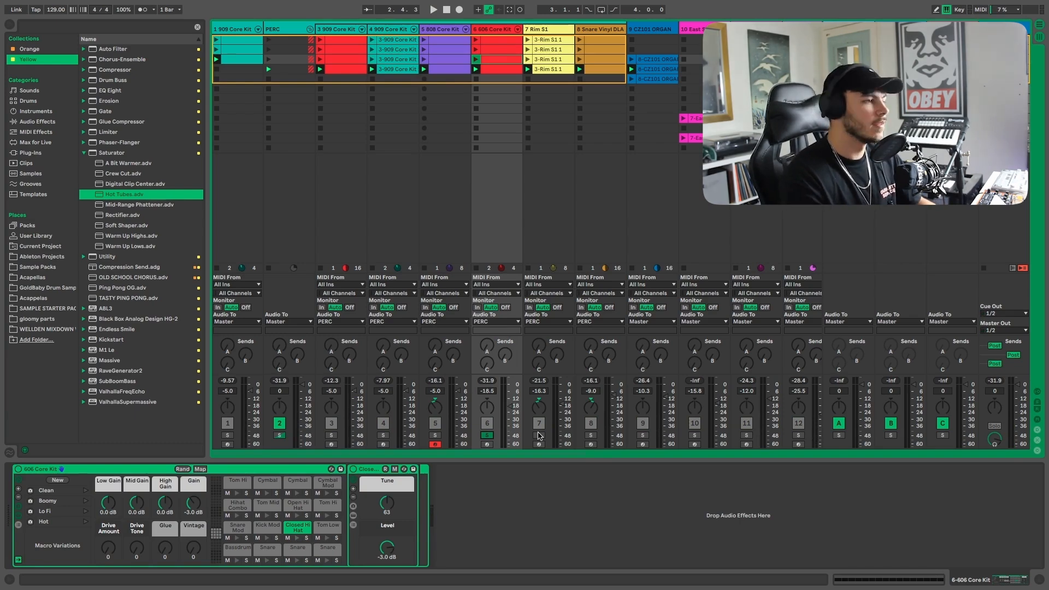
Solo the Rim S1 and Snare Vinyl DLA tracks, and show Rim S1's devices
left_click(539, 434)
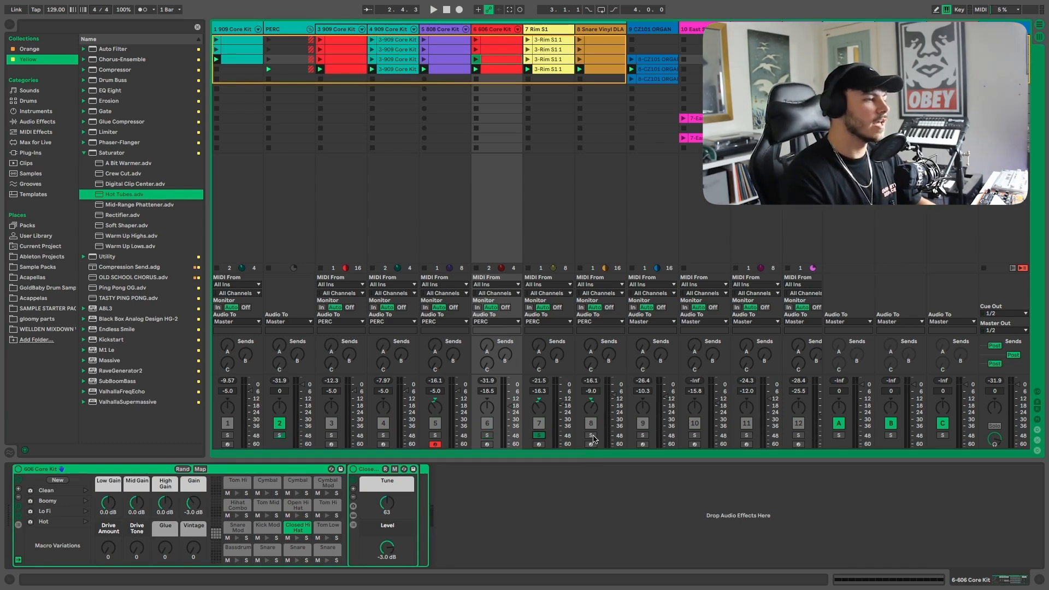
left_click(590, 434, "ctrl")
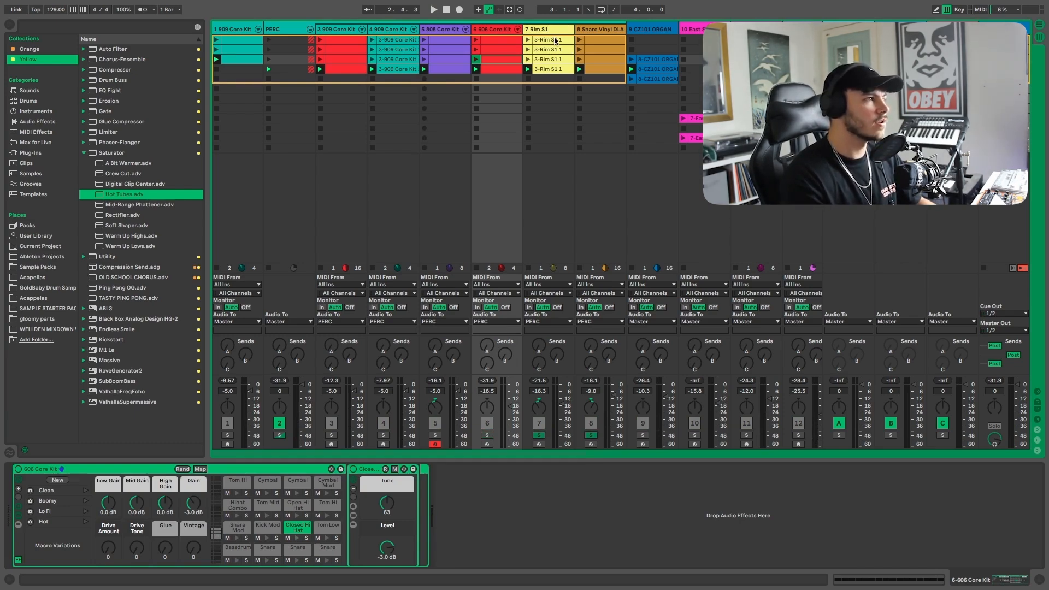
left_click(554, 40)
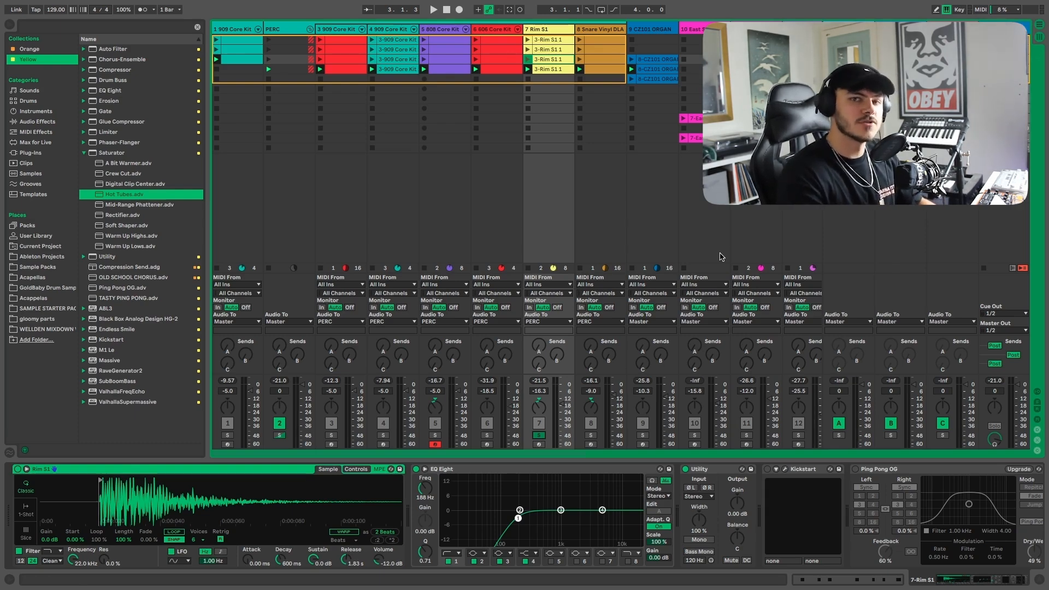
Solo only the Snare Vinyl DLA track for playback and show its arpeggiator and sampler devices
left_click(590, 435)
left_click(598, 30)
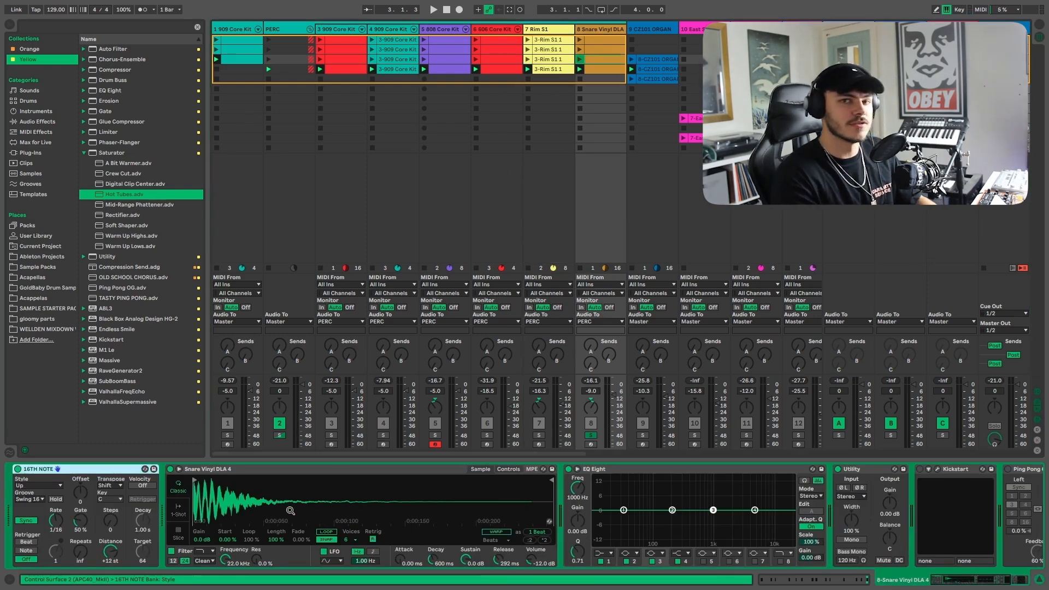
key("space")
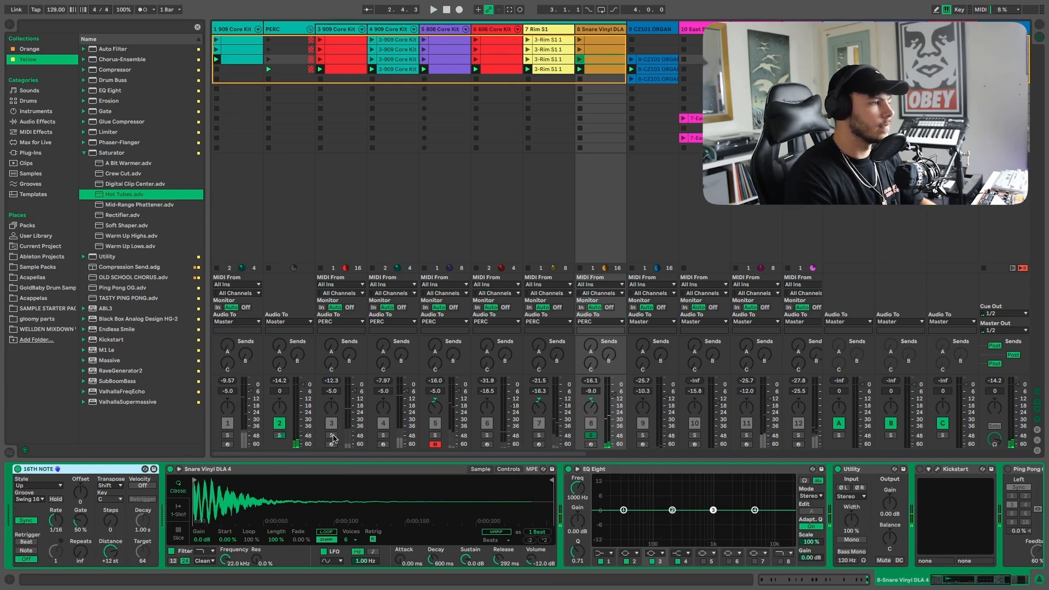
Solo the whole PERC group together with the first 909 Core Kit, Acid Bass and Tasty Bass, and play them
left_click(331, 435)
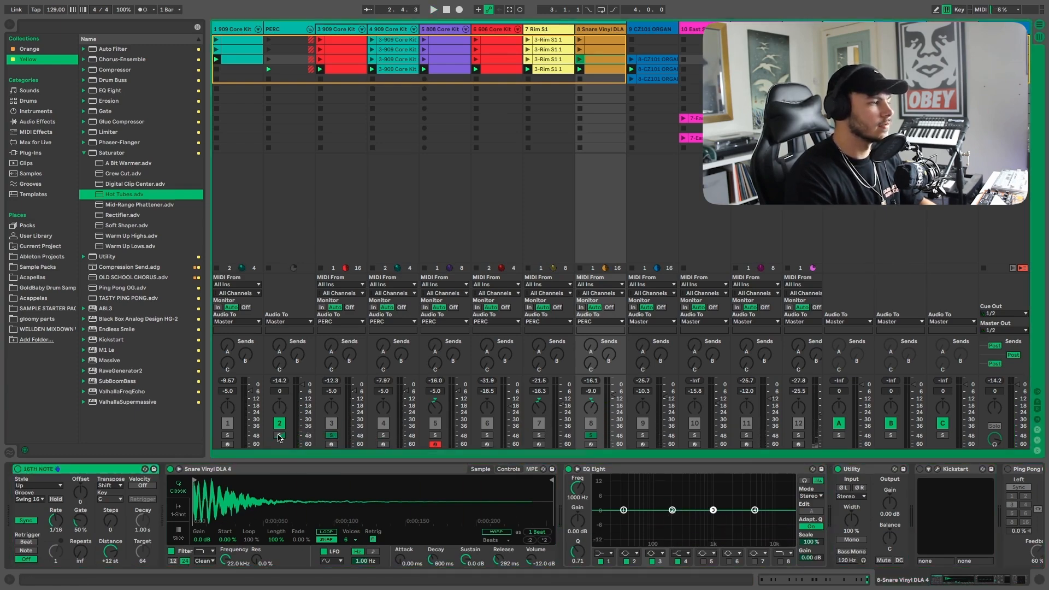
left_click(278, 435)
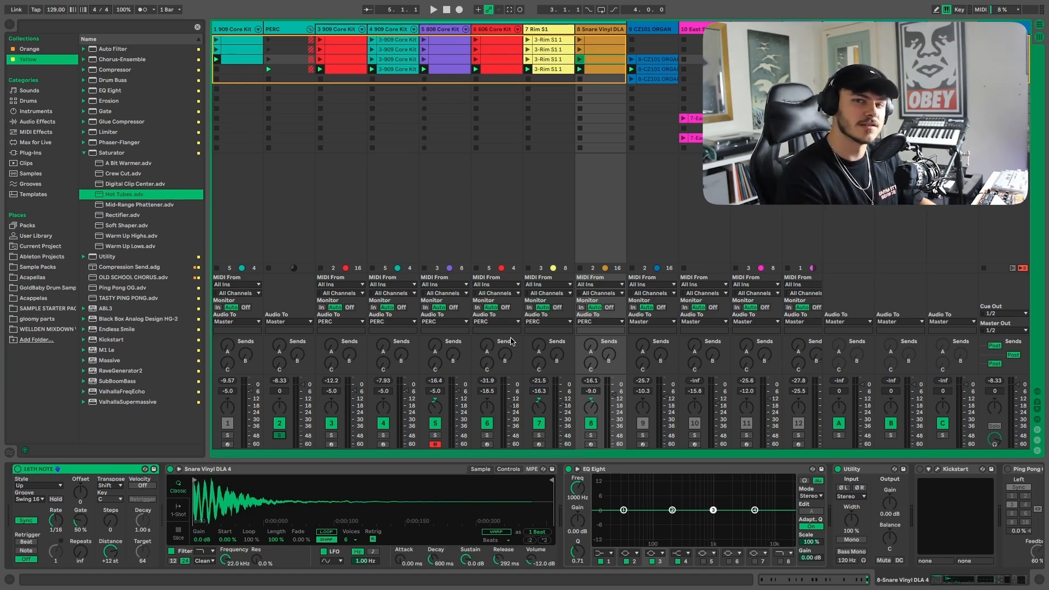
scroll(584, 390, "right", 10)
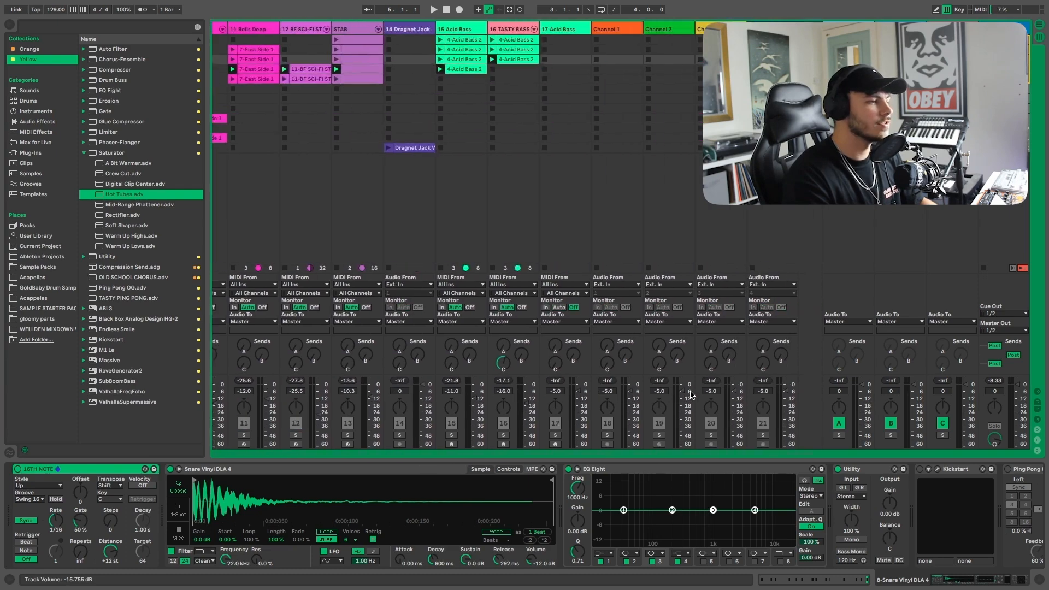
left_click(436, 435)
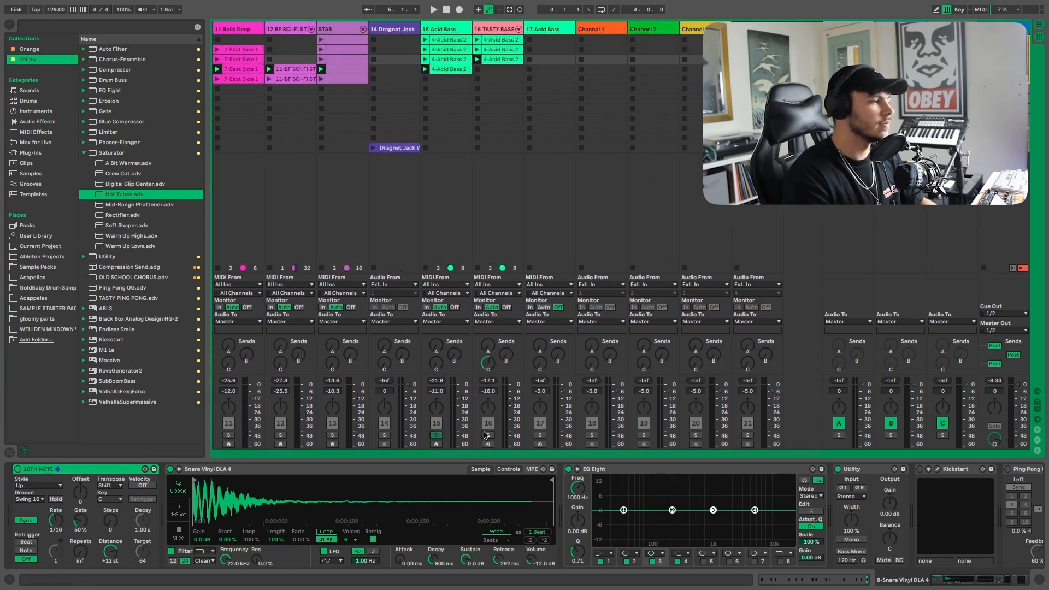
key("space")
scroll(307, 110, "left", 10)
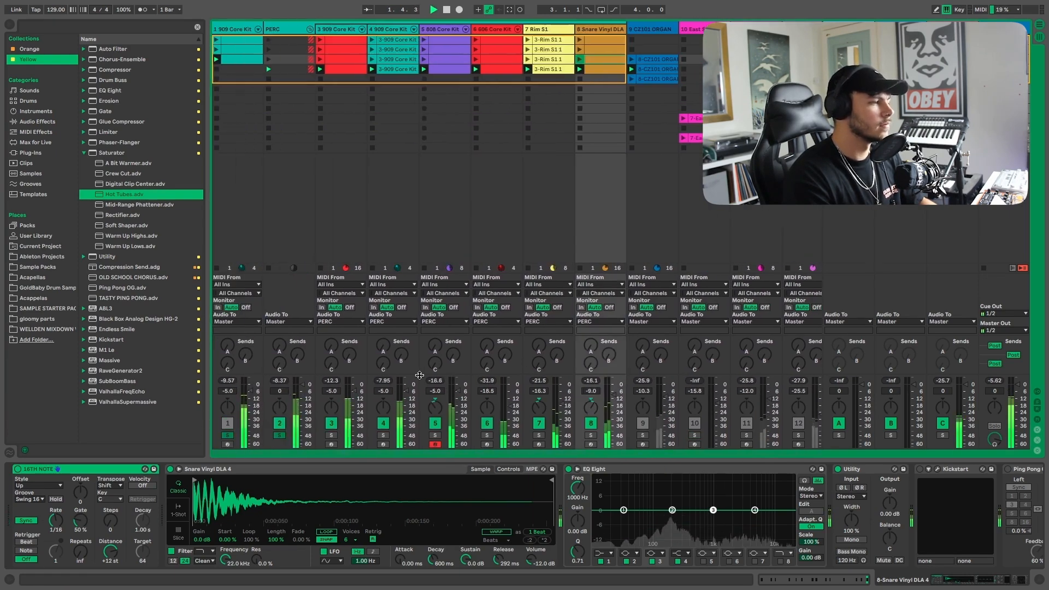
Fold the PERC group and collect the bass tracks beside it in a folded group named BASS
left_click(309, 29)
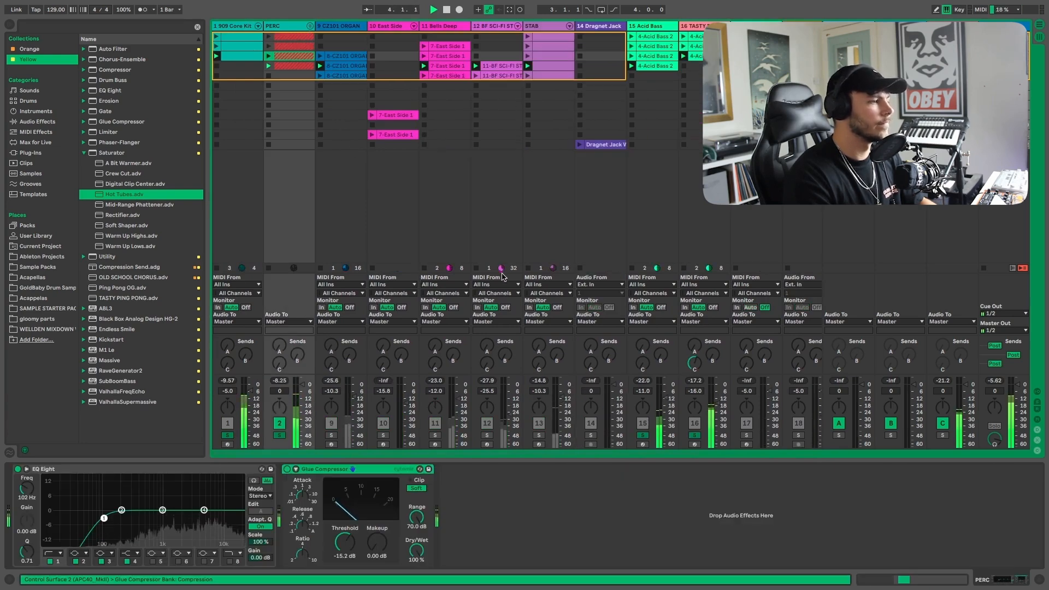
left_click(642, 435)
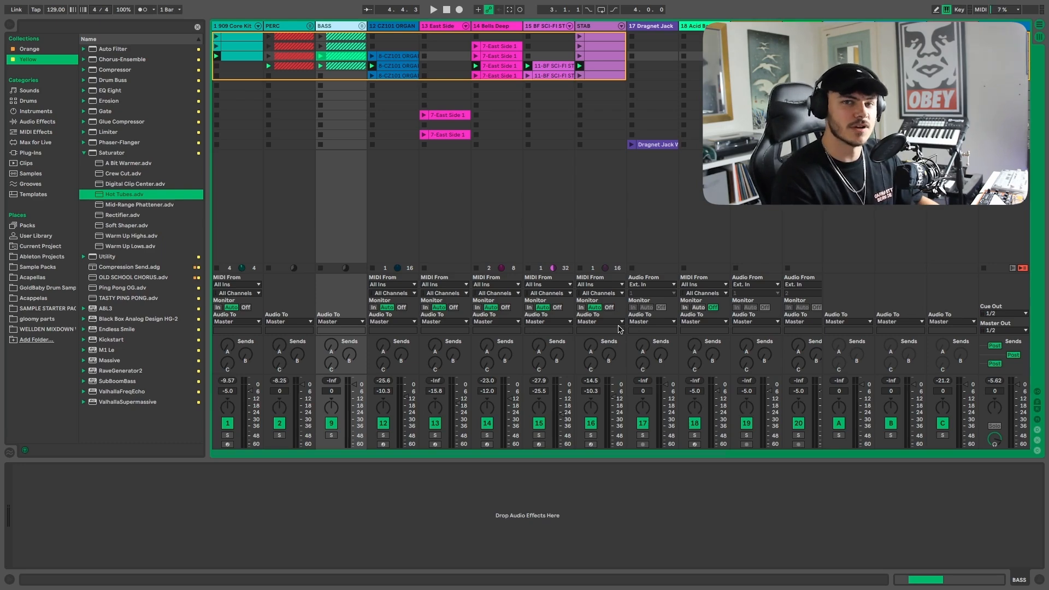
Play the STAB track soloed and show its devices
left_click(594, 435)
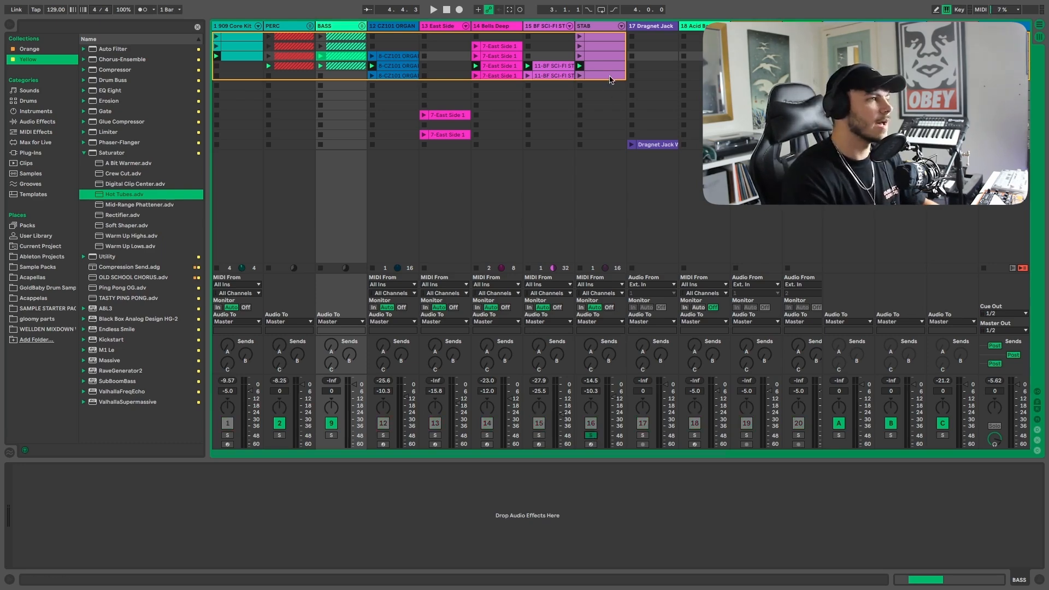
key("space")
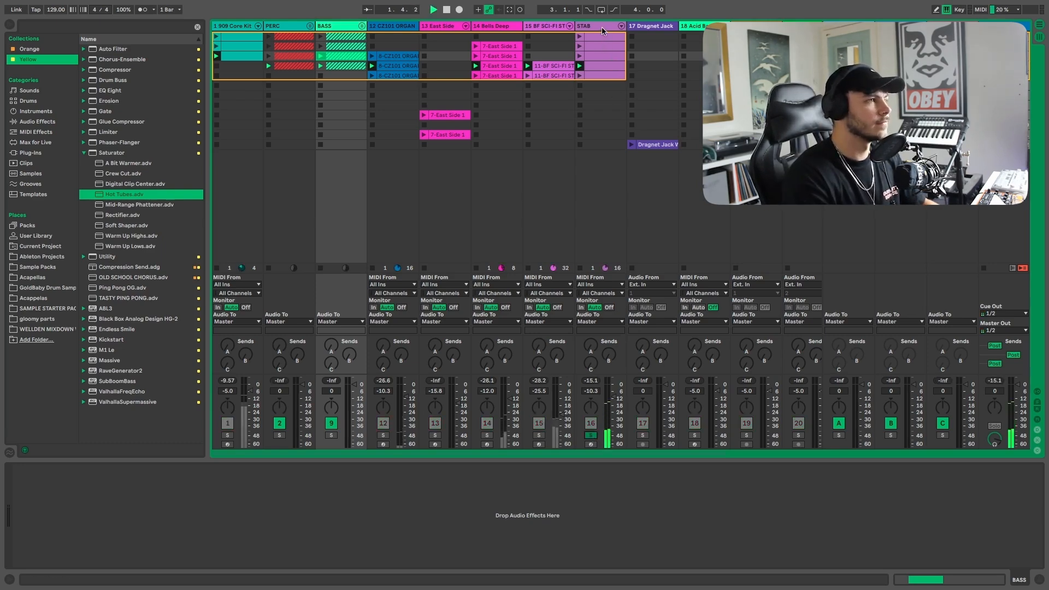
left_click(603, 29)
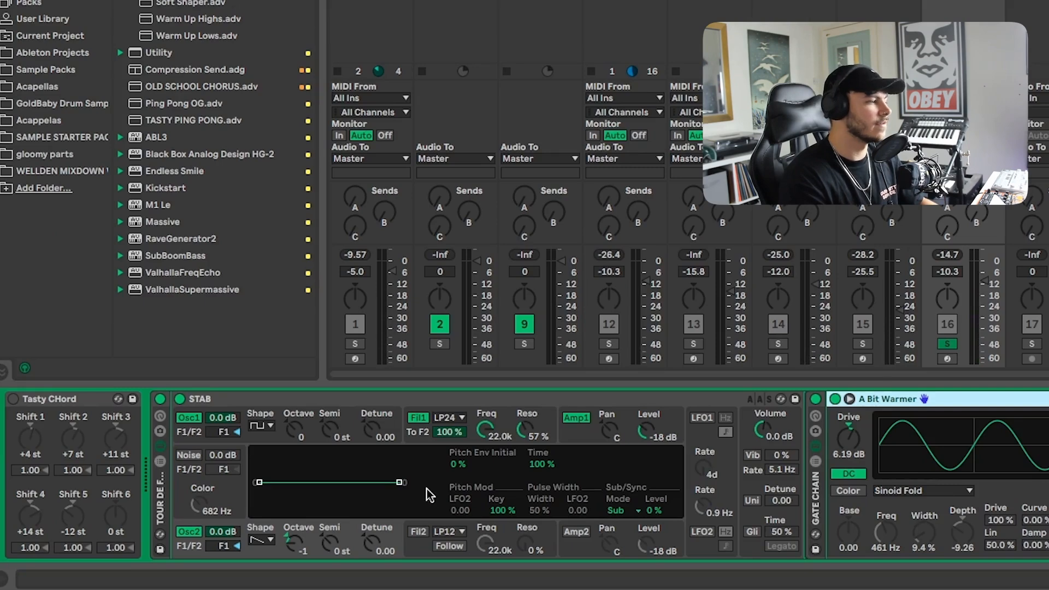
Arm the STAB track for live notes and examine its effects from A Bit Warmer through EQ Eight, Chorus and Delay
left_click(947, 358)
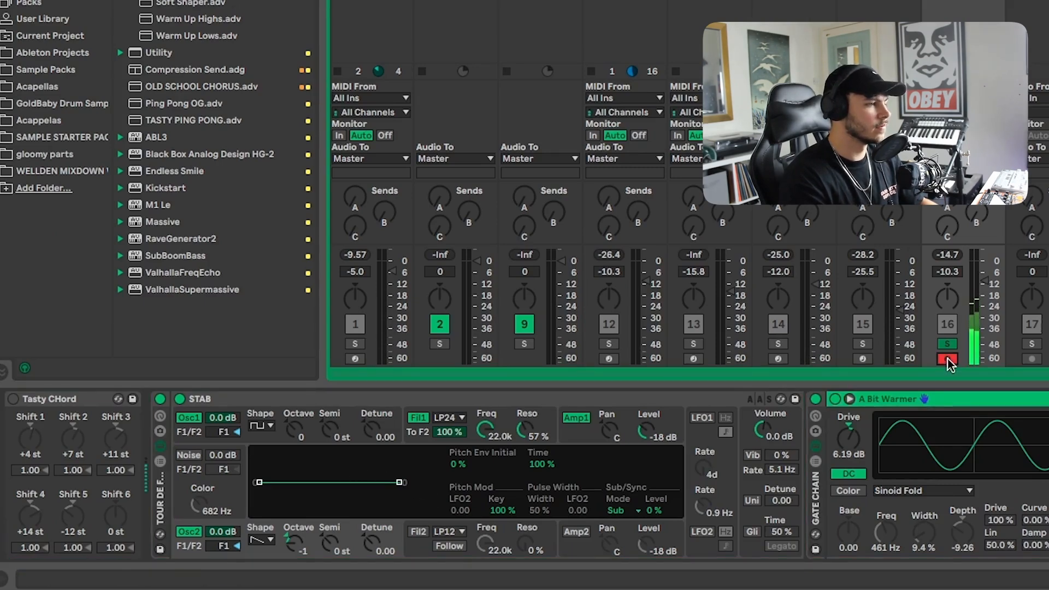
key("x")
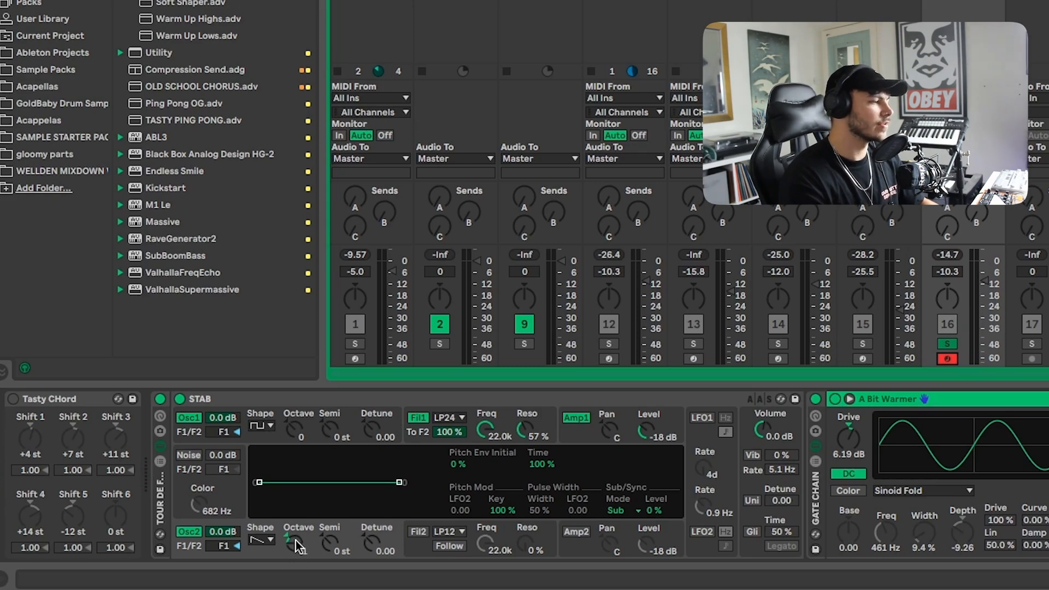
left_click(993, 488)
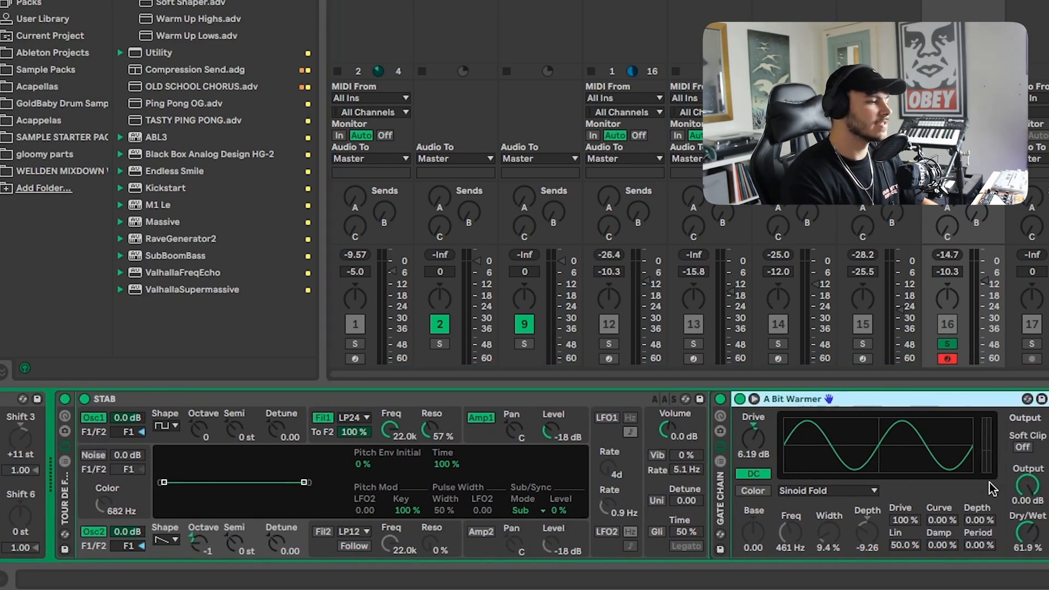
scroll(896, 471, "right", 4)
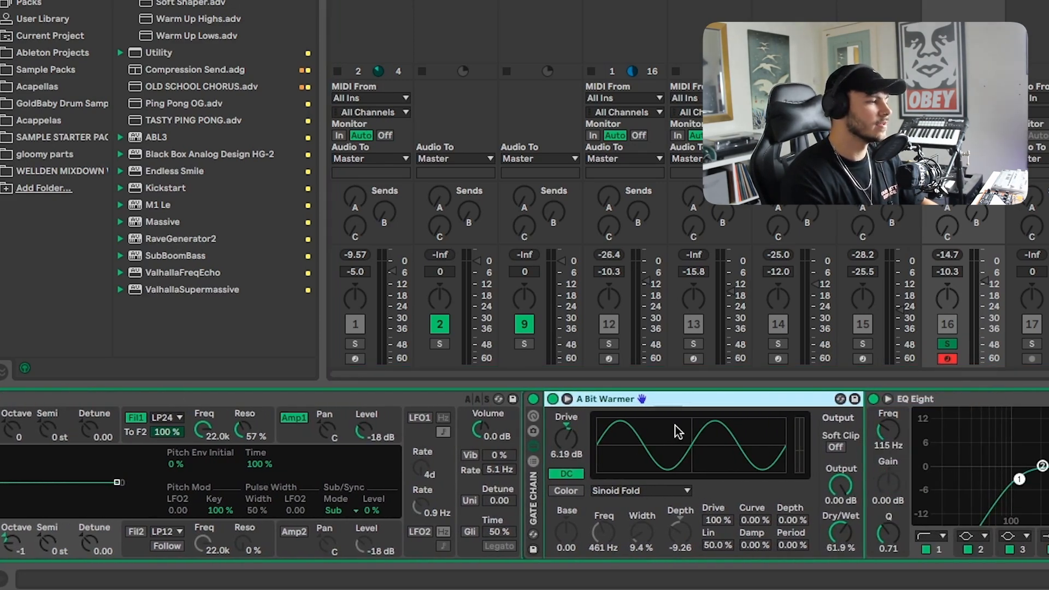
scroll(739, 442, "right", 4)
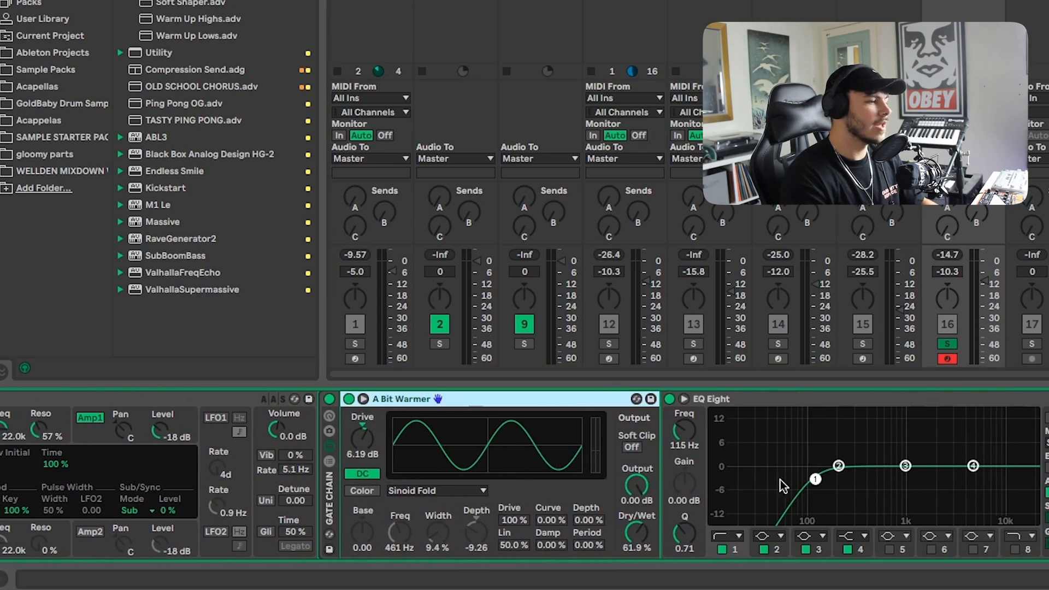
scroll(781, 485, "right", 9)
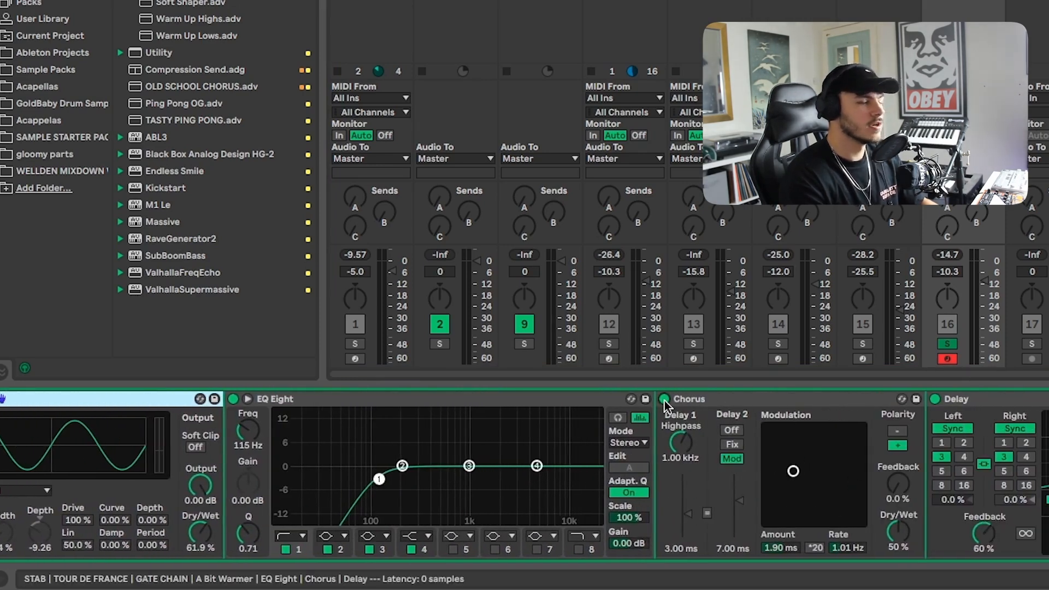
Compare the STAB sound during playback with the Chorus switched off and back on
left_click(665, 401)
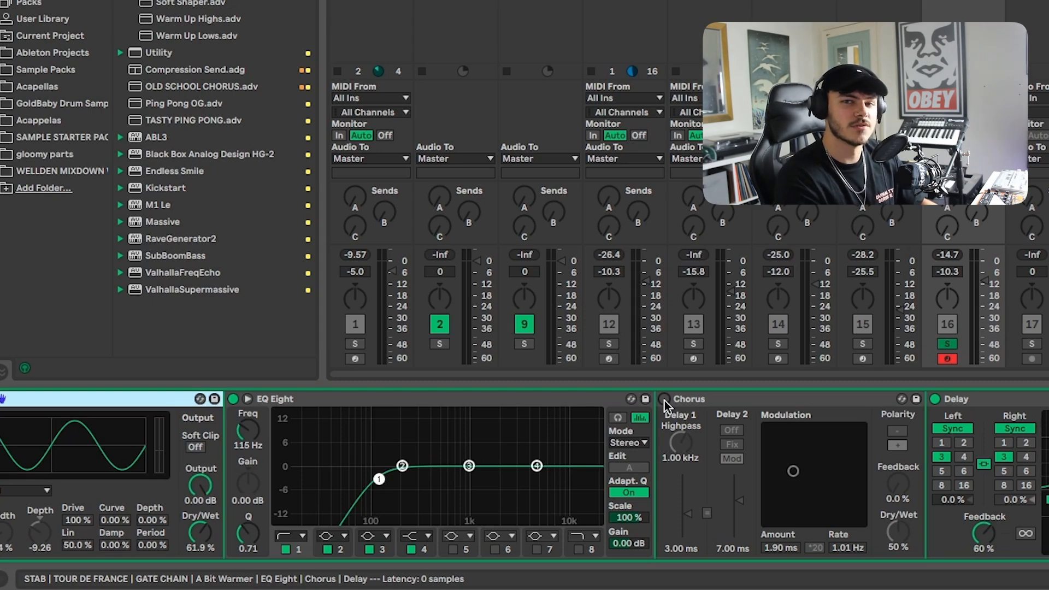
key("space")
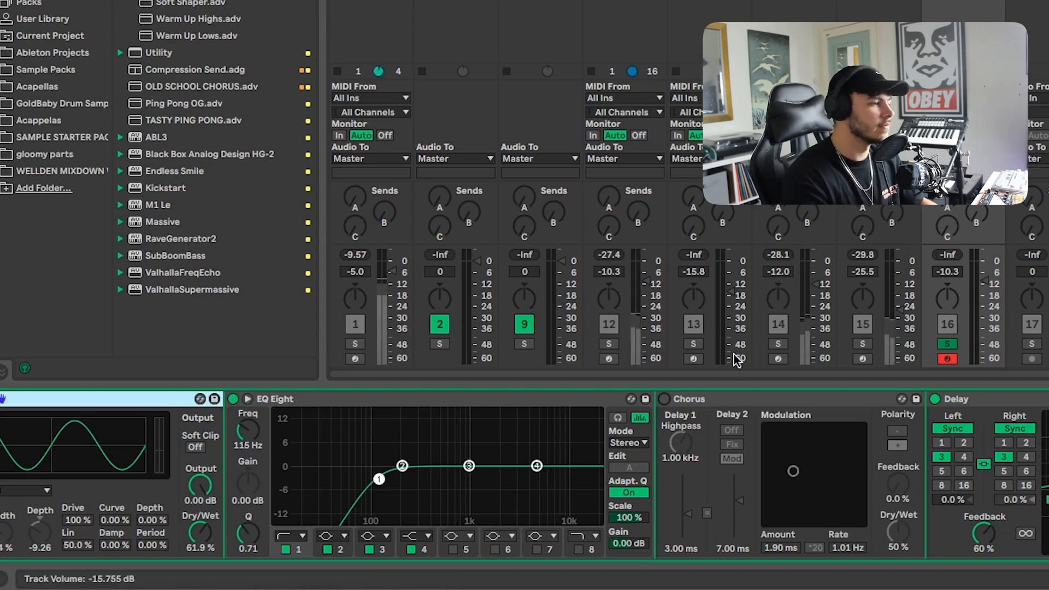
key("space")
scroll(522, 488, "left", 1)
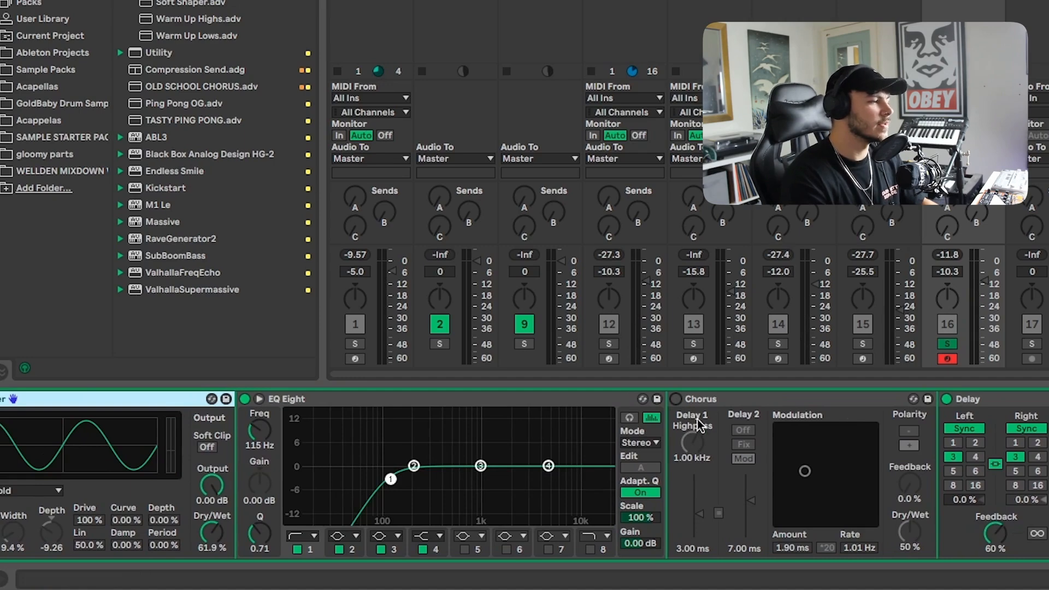
left_click(676, 398)
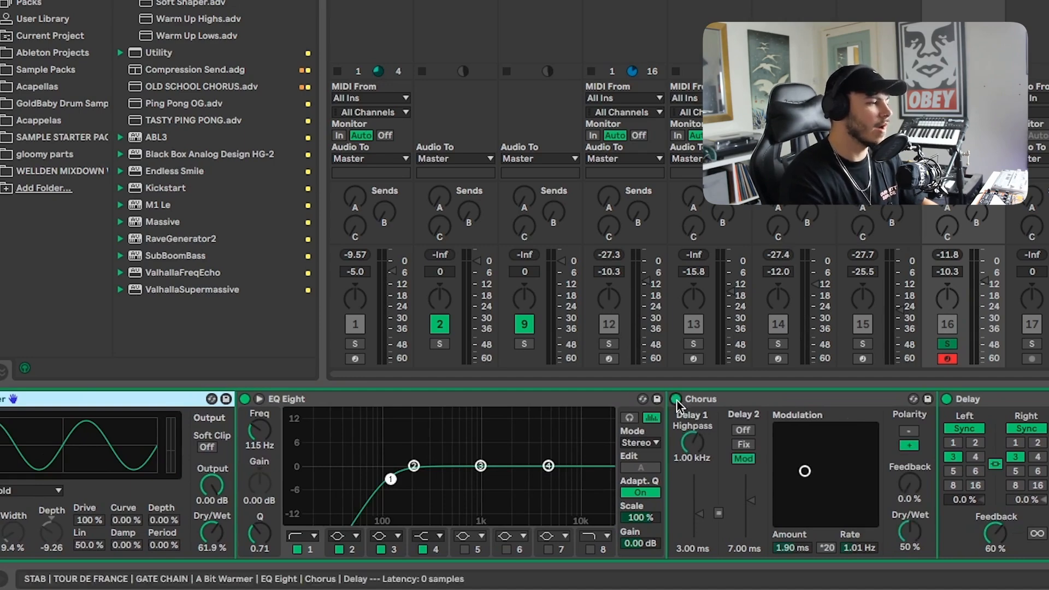
key("space")
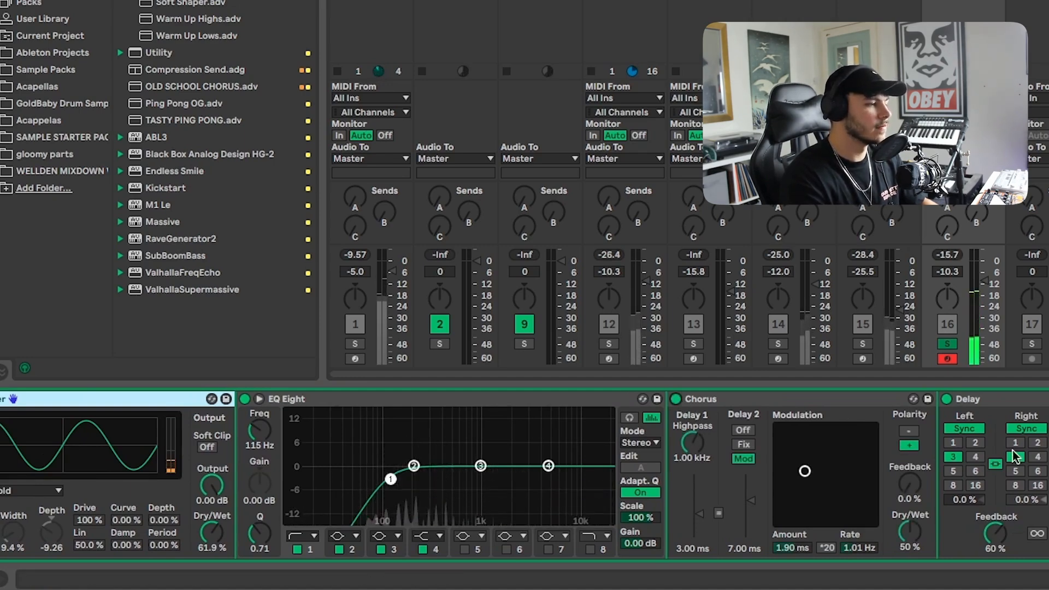
Examine the STAB track's Delay settings and open the MIDI notes of its first clip
scroll(1026, 464, "right", 3)
scroll(970, 498, "right", 3)
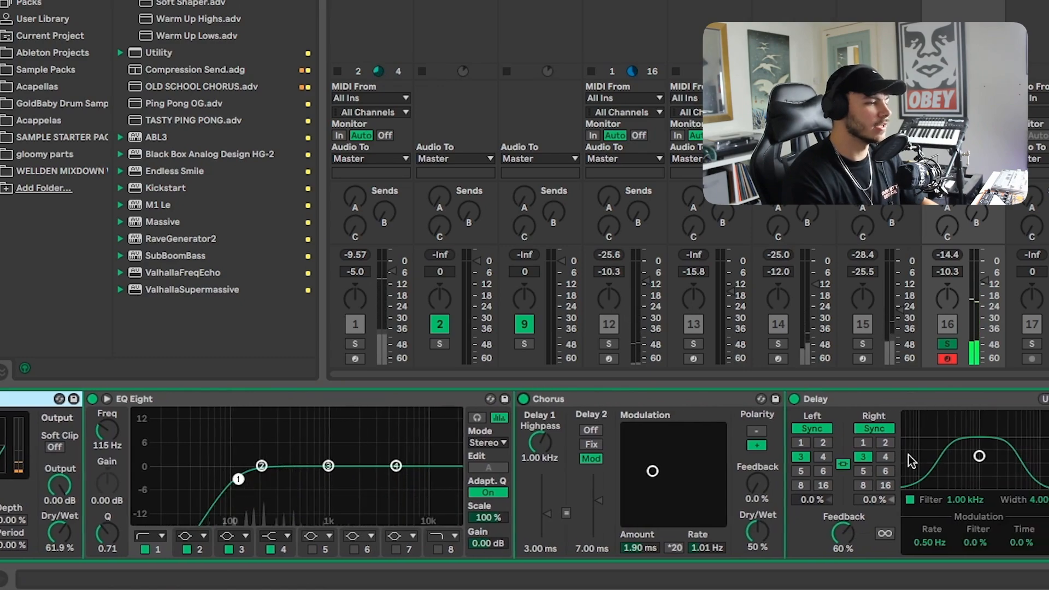
scroll(969, 498, "right", 12)
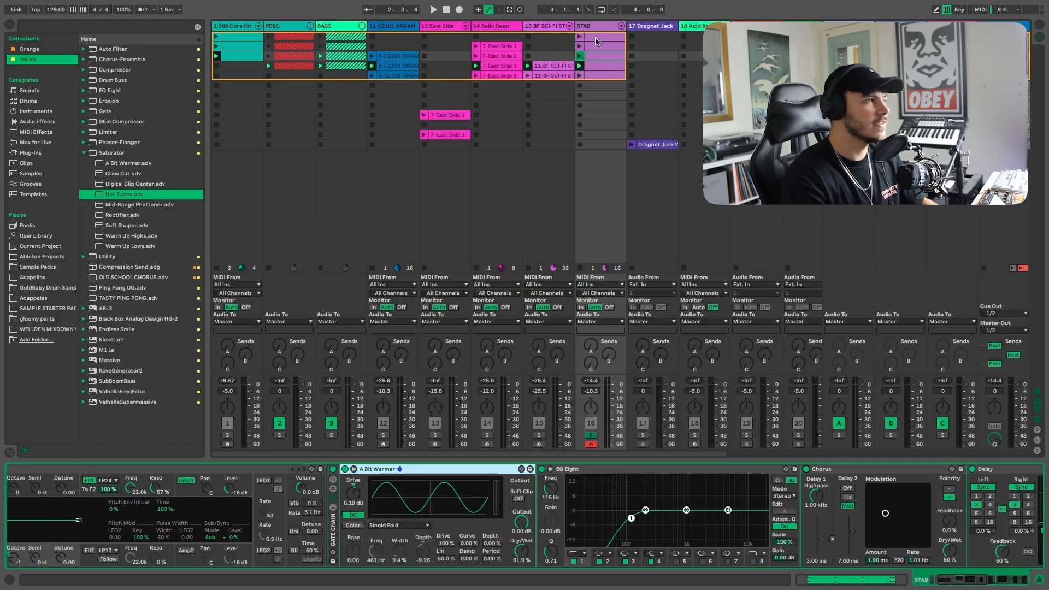
double_click(595, 37)
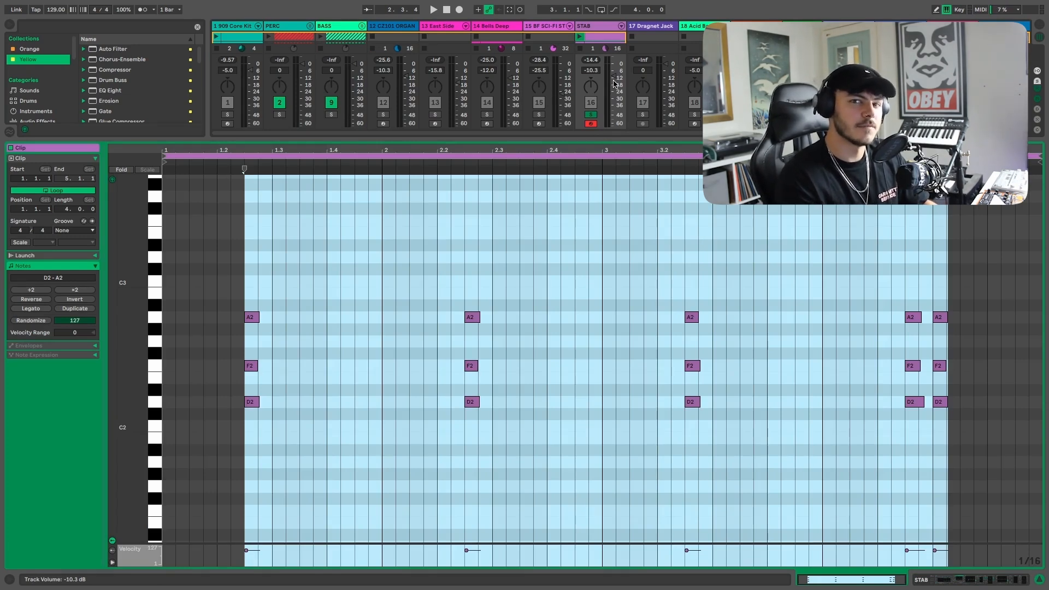
Lower the computer MIDI keyboard by one octave and play the single notes D, E and F on the STAB track
key("s")
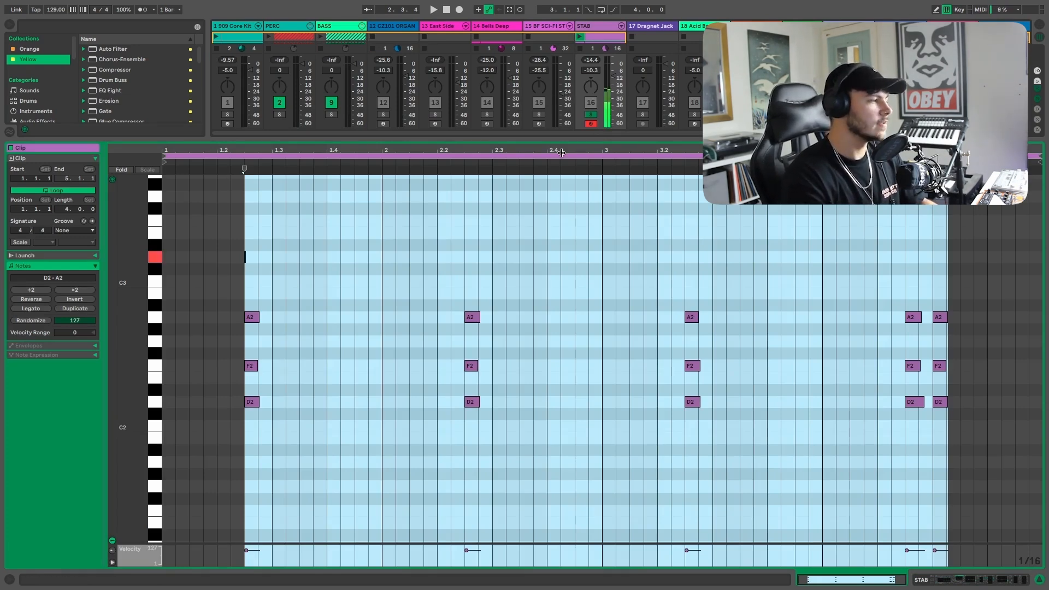
key("z")
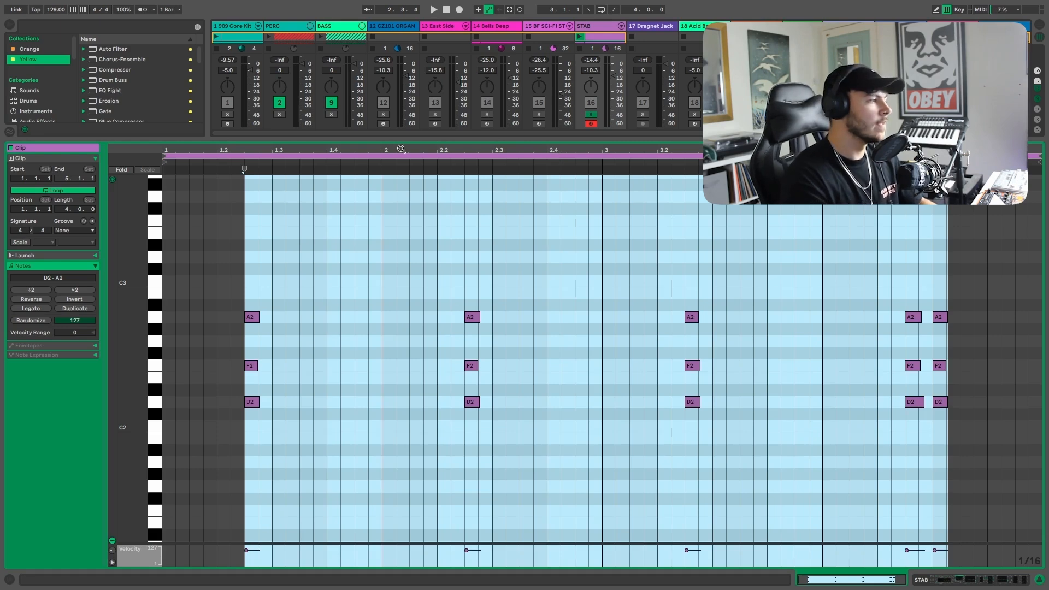
key("s")
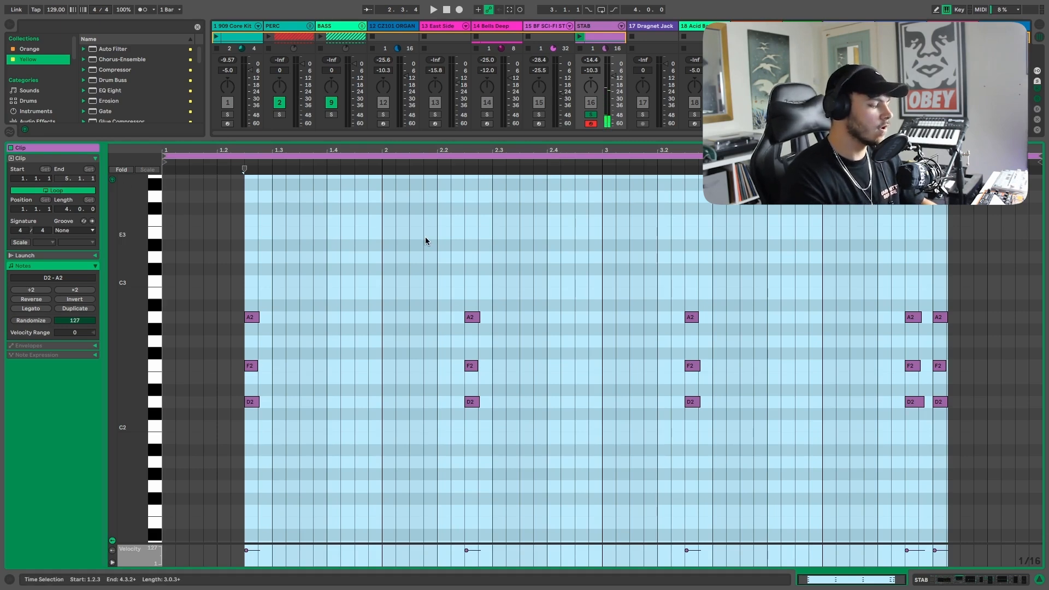
key("d")
key("f")
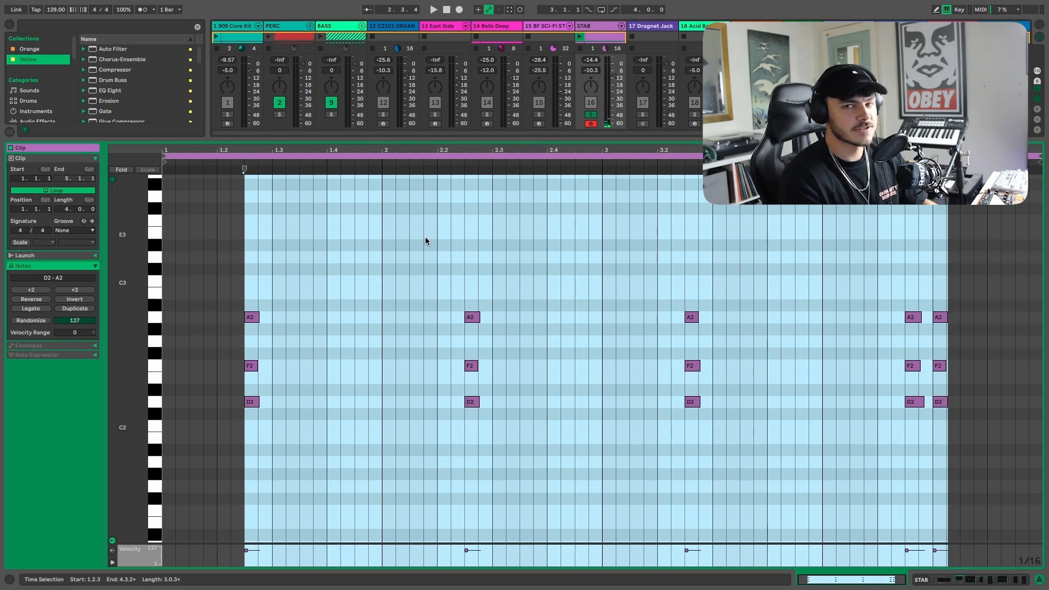
key("s")
key("d")
key("f")
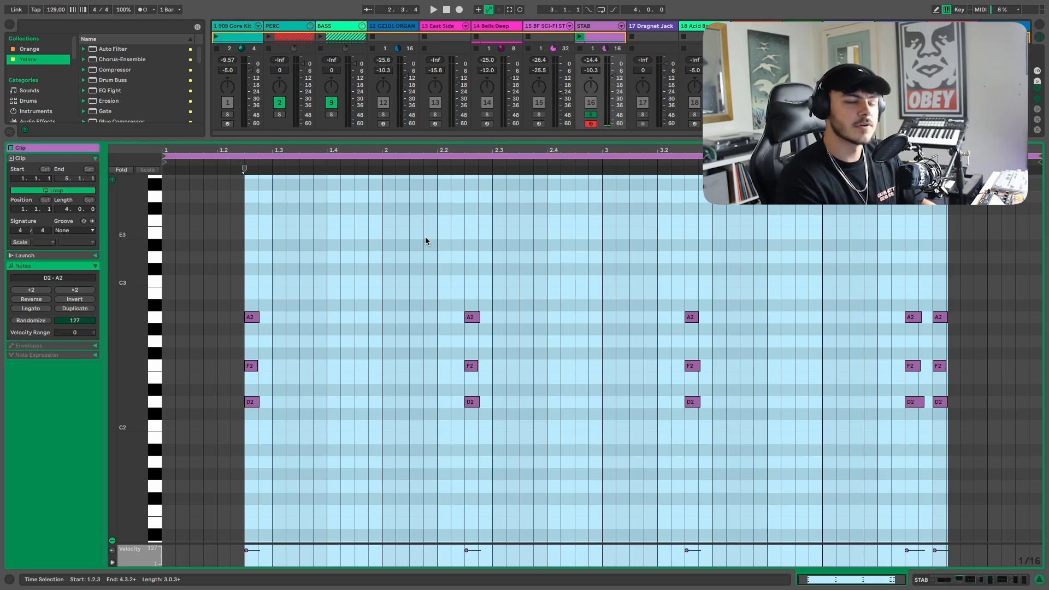
Alternate the single notes D and F on the STAB track, followed by G and A
key("s")
key("f")
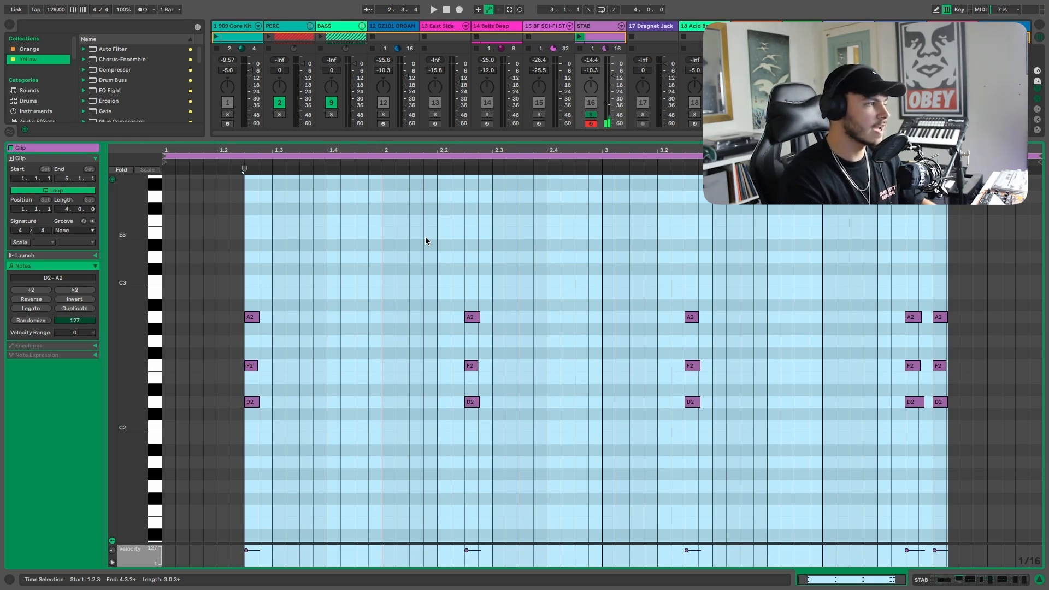
key("s")
key("f")
key("s")
key("f")
key("s")
key("f")
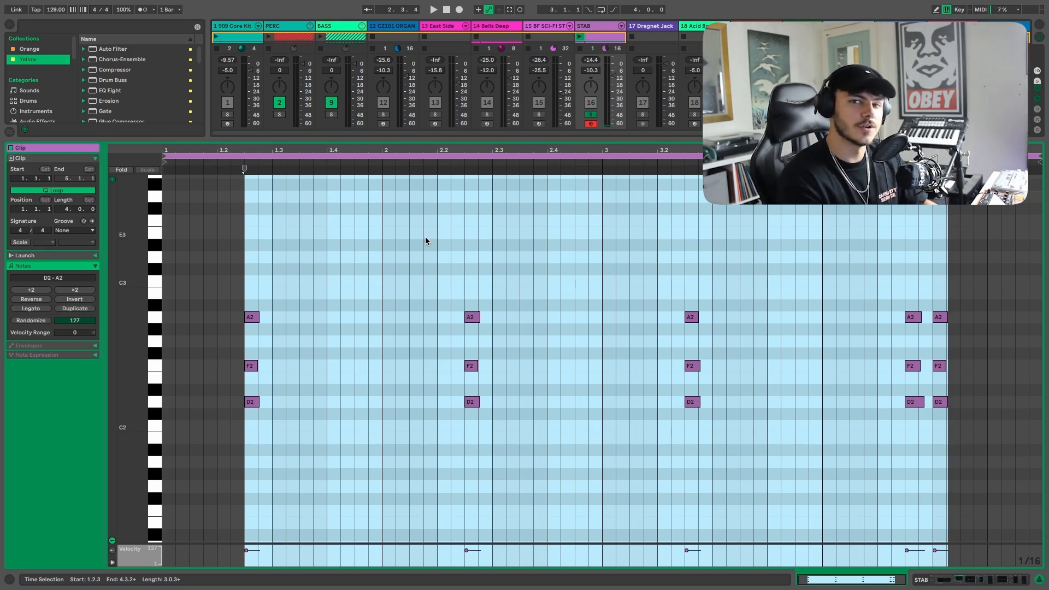
key("g")
key("h")
key("h")
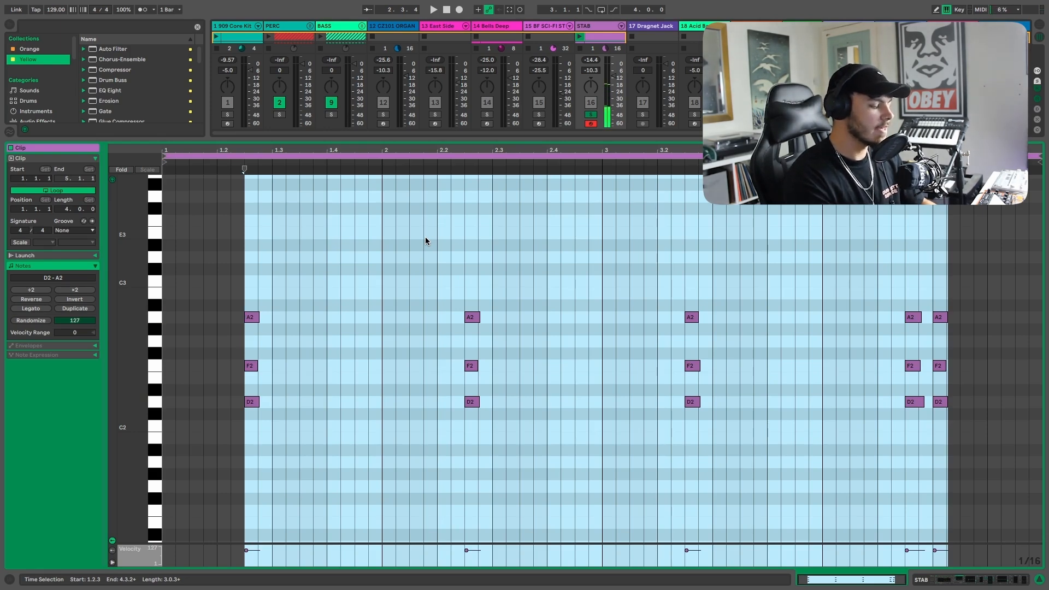
Audition STAB chords built on D2 and F2 together, including the version with G2 added
key("s+f")
key("s+f")
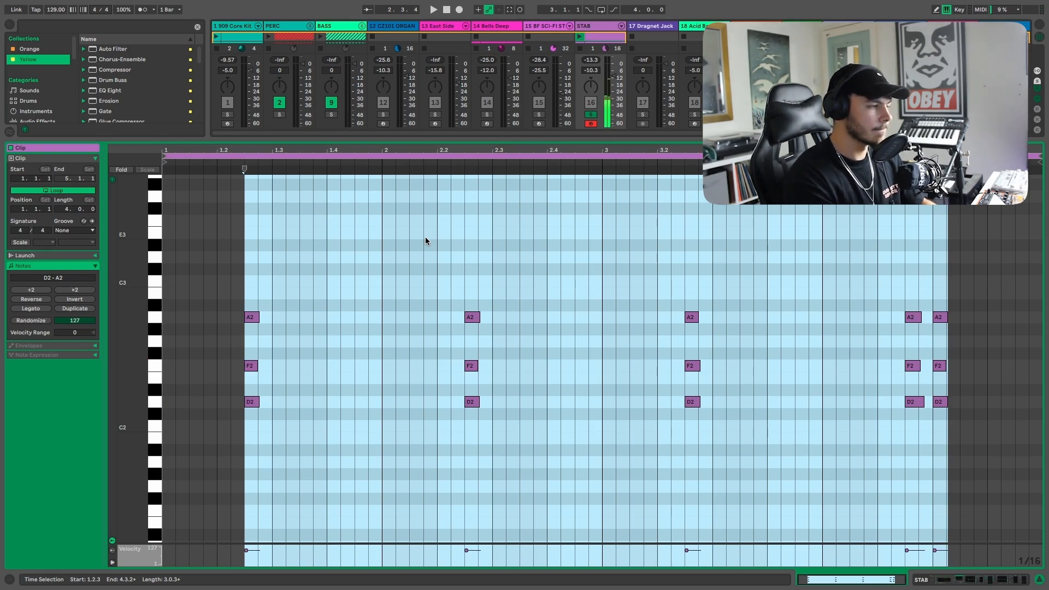
key("f+g")
key("s+f")
key("g")
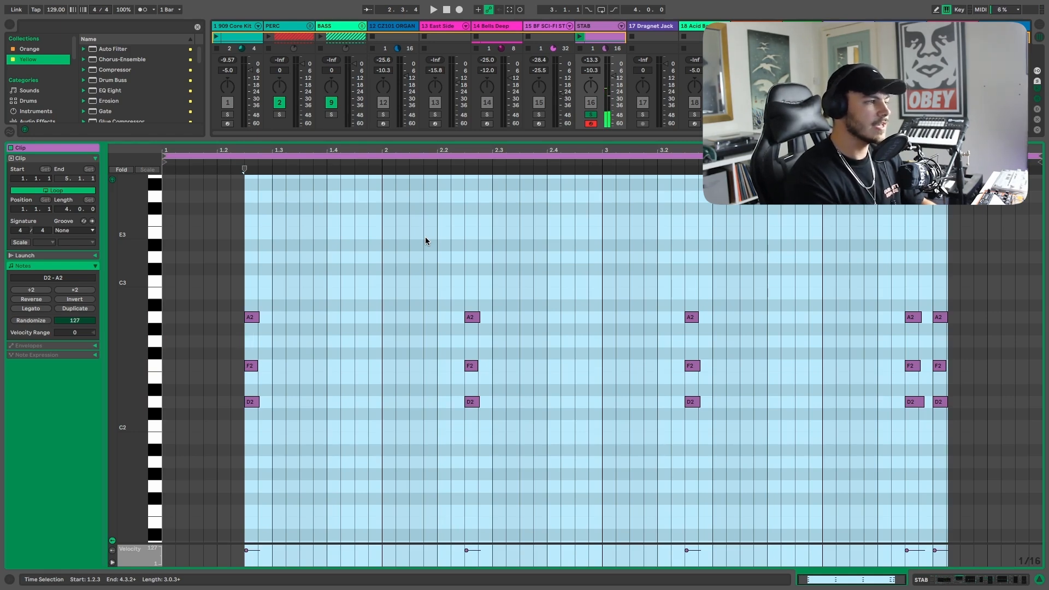
key("f+g")
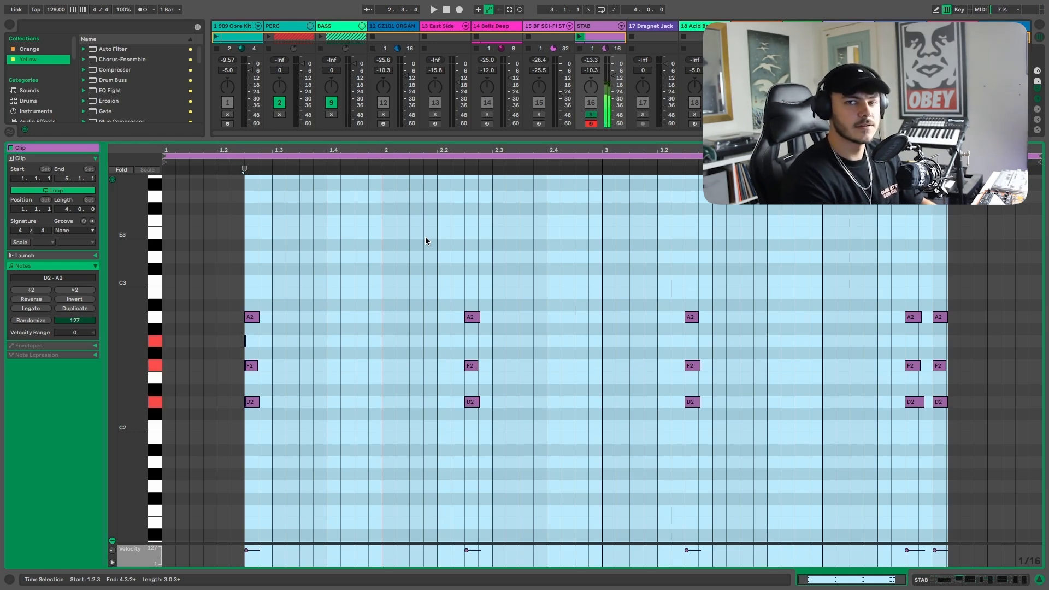
Audition the D2, F2 and A2 triad on the STAB track, trying notes one octave higher before returning to the lower octave
key("h")
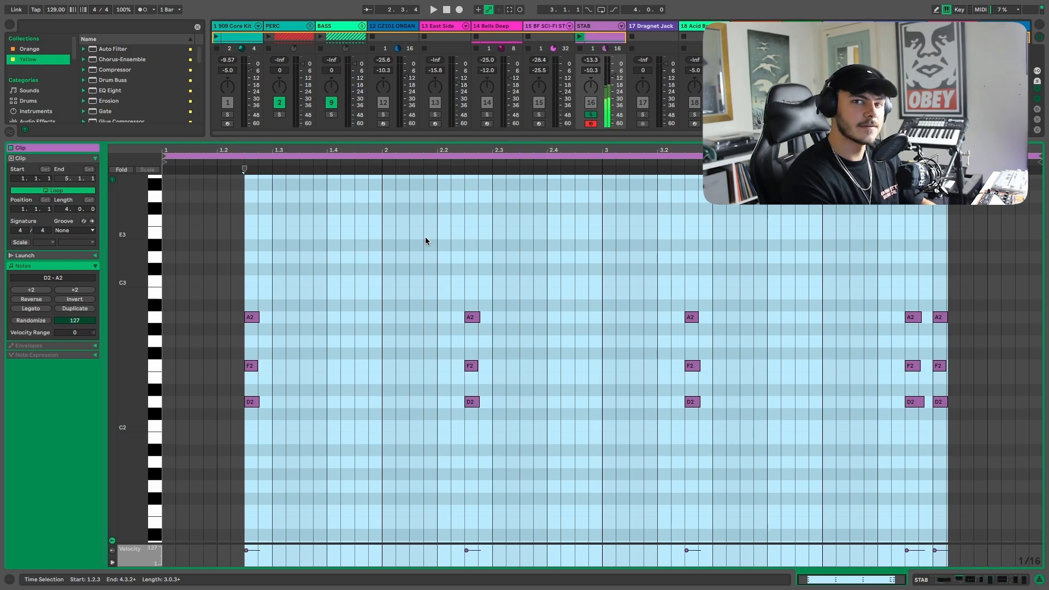
key("s+f+h")
key("f")
key("h")
key("f")
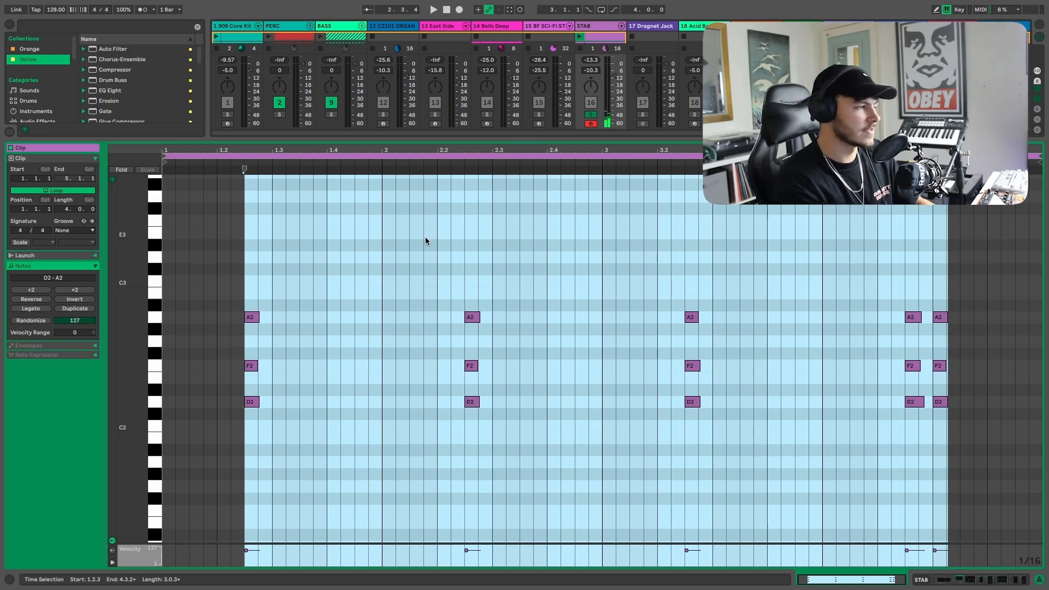
key("s+f+h")
key("s+f+h")
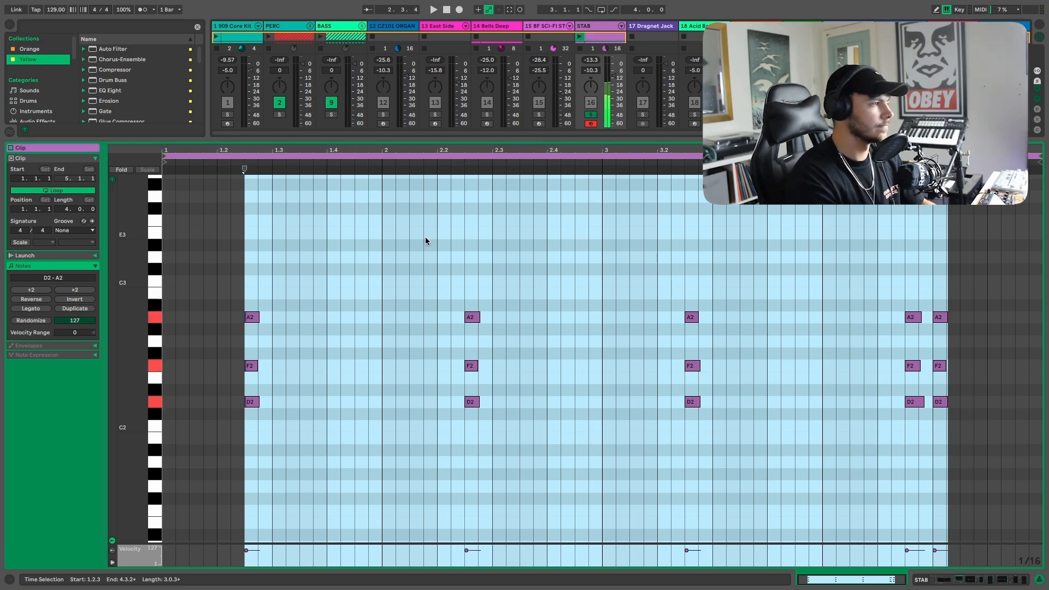
key("x")
key("f+h")
key("z")
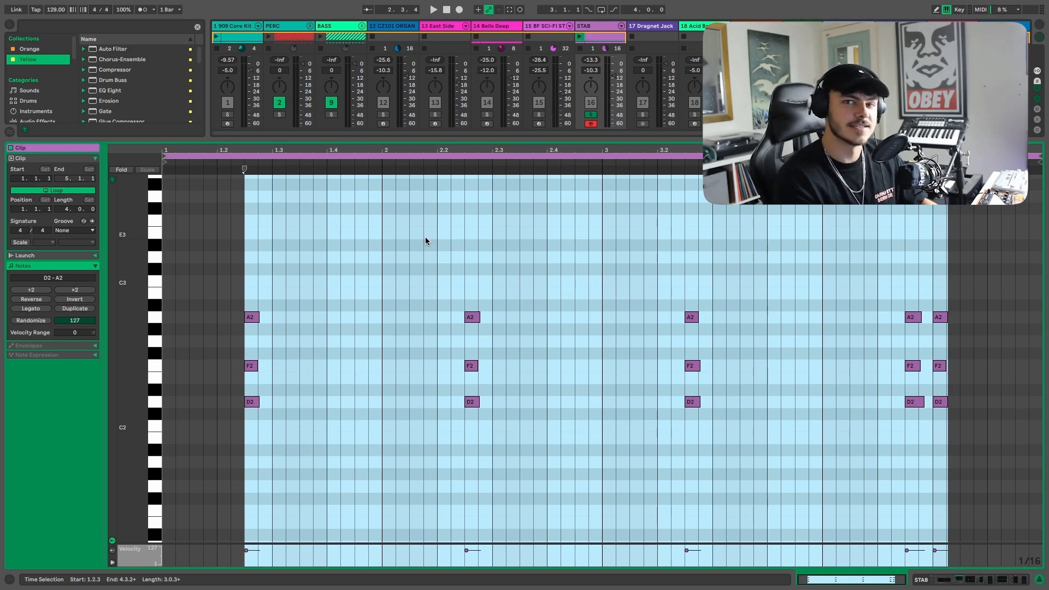
Clear the note selection and play the STAB together with the soloed 909 Core Kit, returning to the full clip grid
left_click(258, 222)
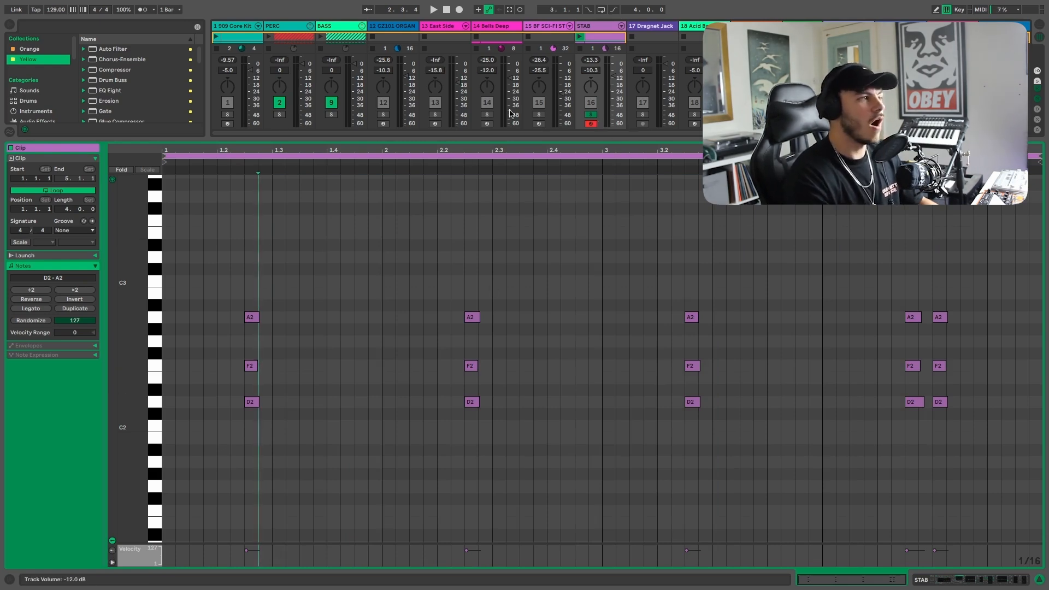
key("space")
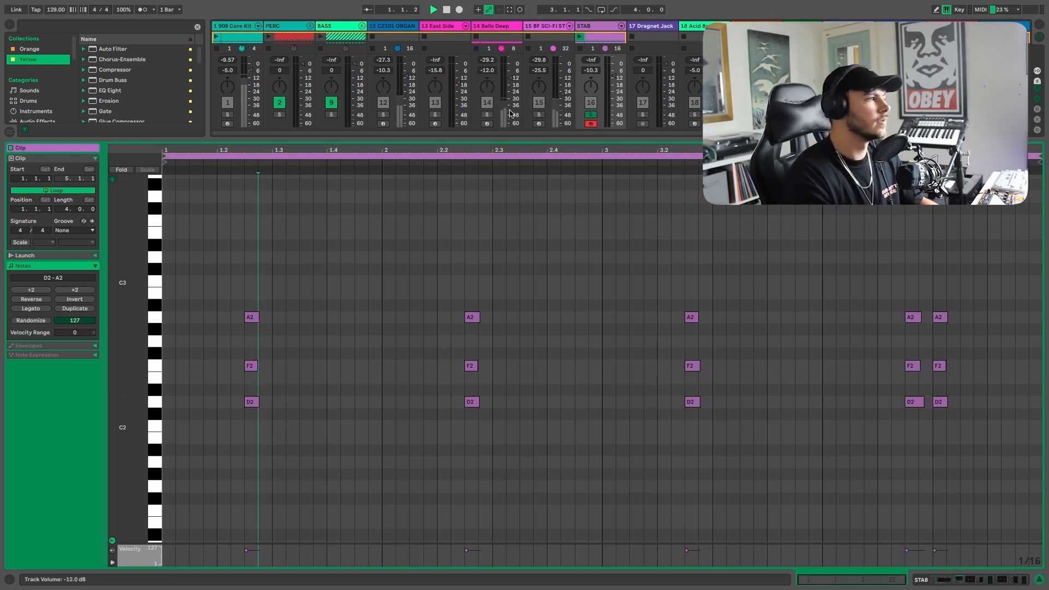
left_click(228, 115)
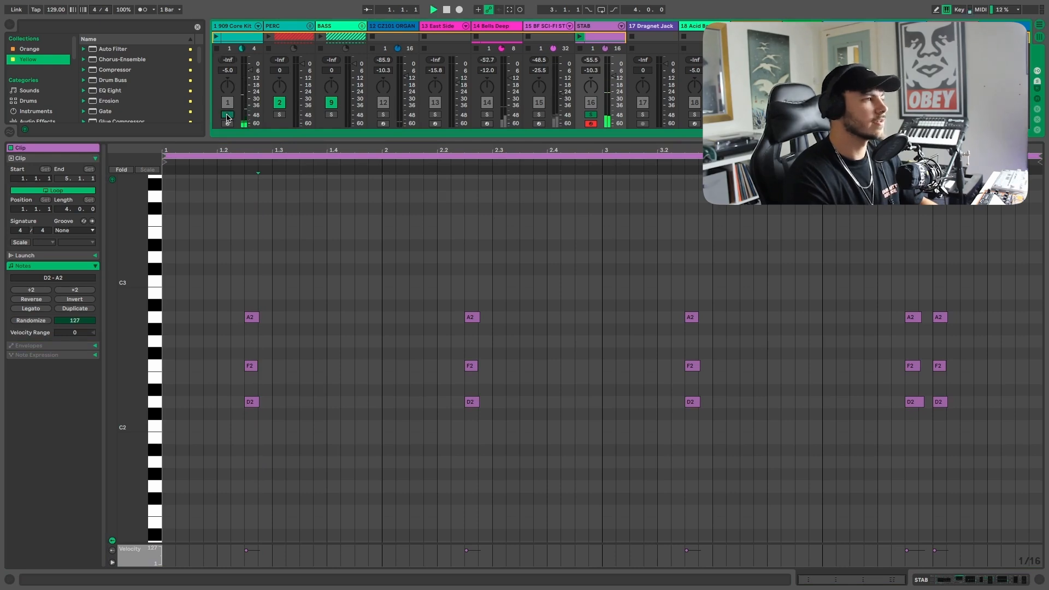
key("super+alt+l")
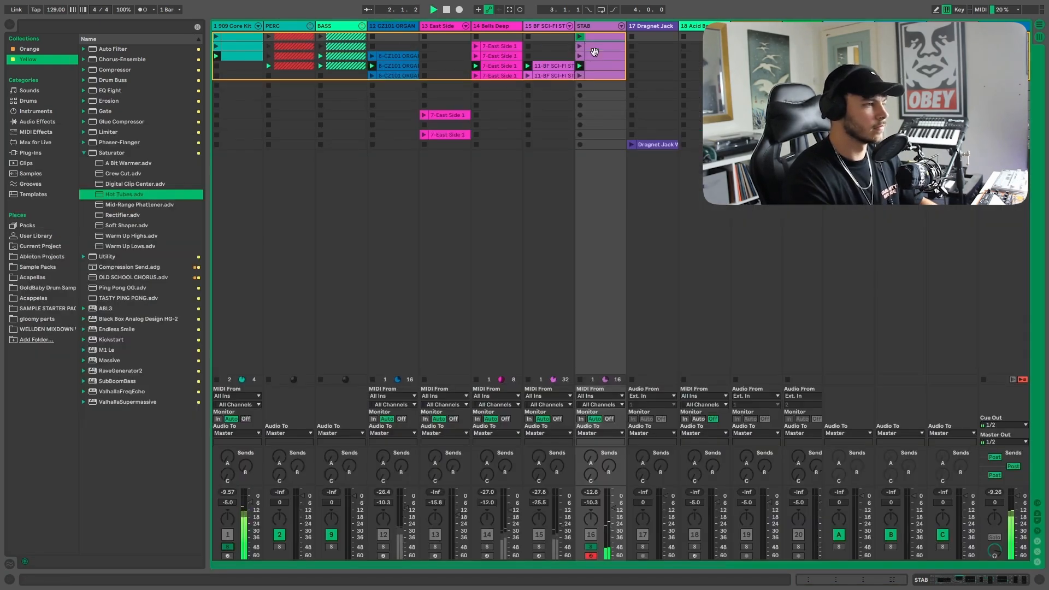
Open the STAB clip in the fourth scene and look over its notes during playback
double_click(595, 65)
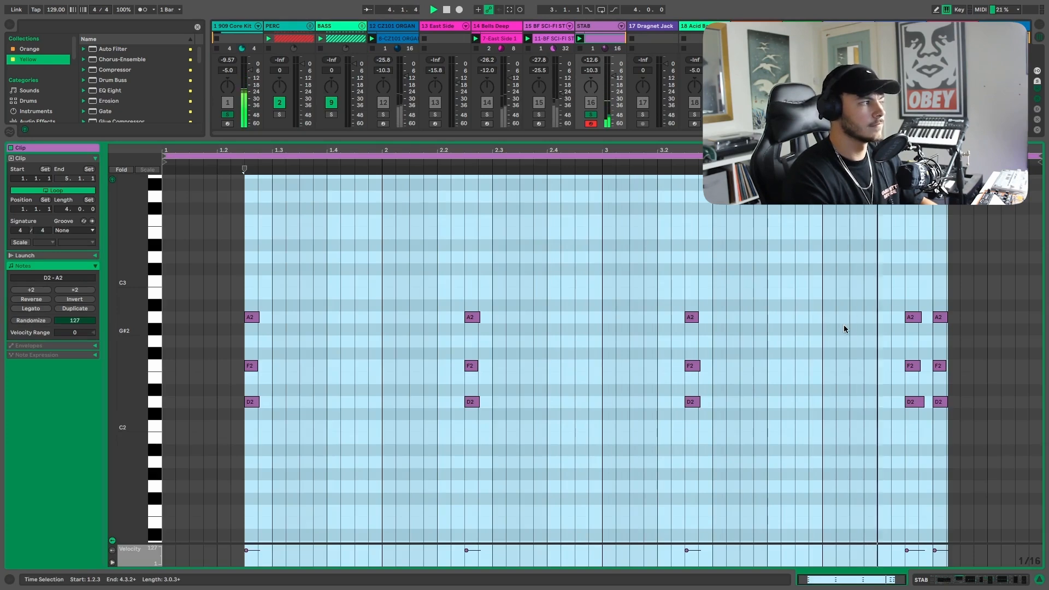
left_click(847, 268)
left_click_drag(846, 267, 874, 306)
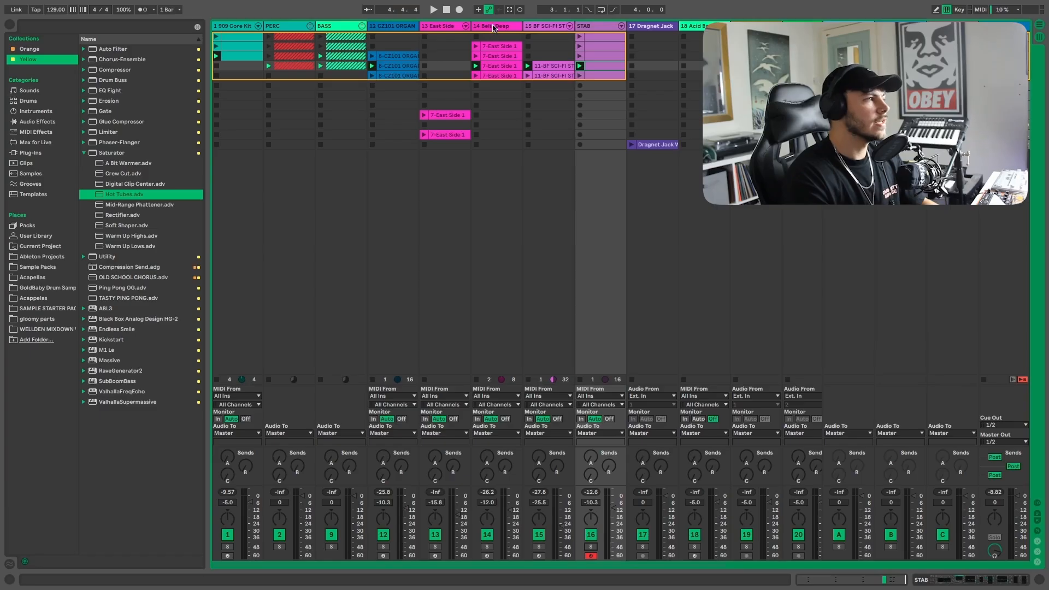
Solo the Bells Deep track with its devices shown and play it briefly
left_click(485, 414)
left_click(487, 435)
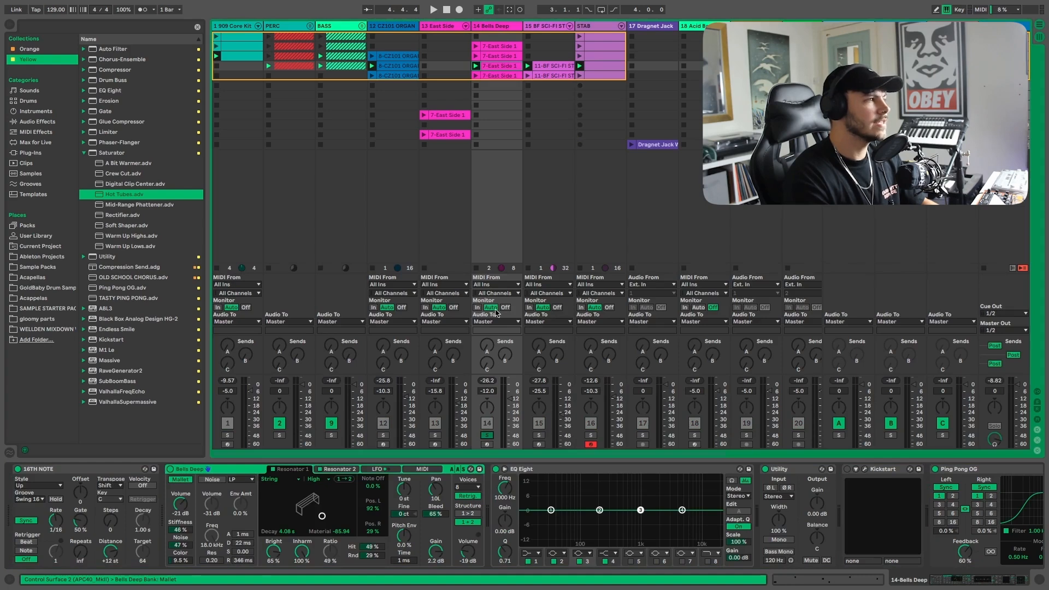
key("space")
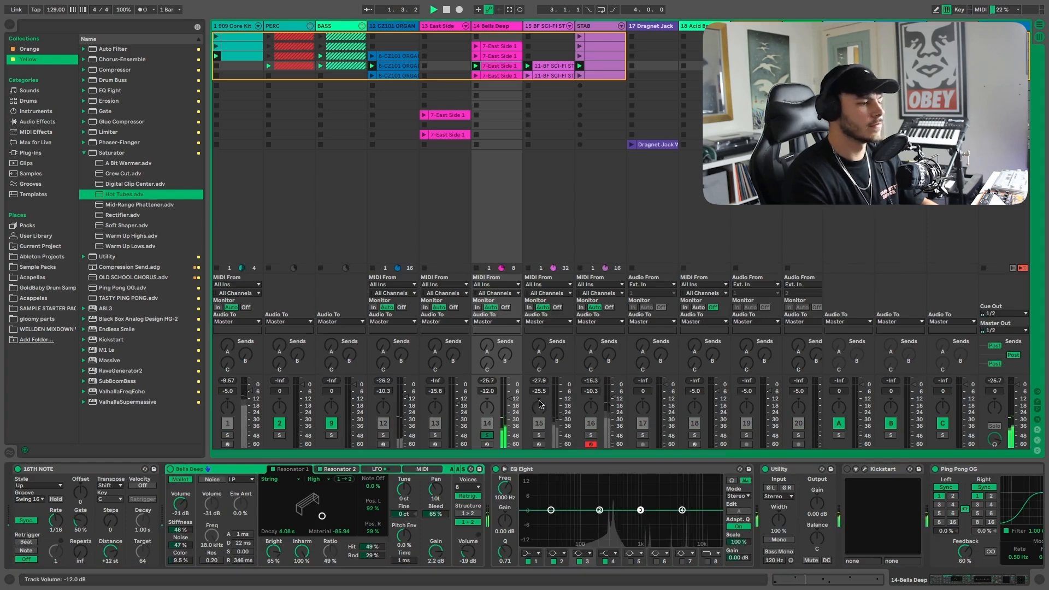
key("space")
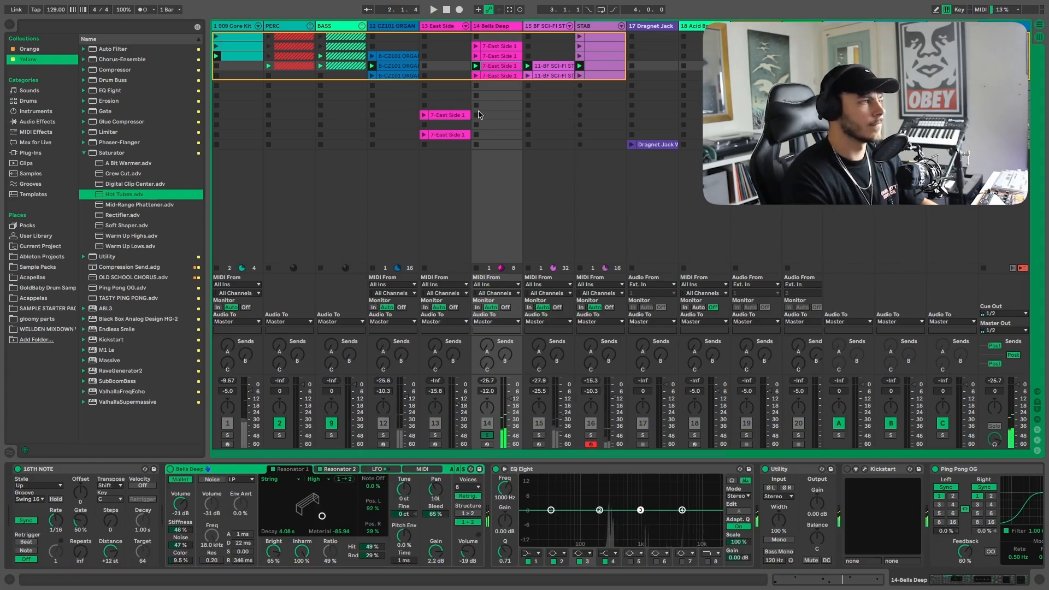
Inspect the E3 and F3 notes in the Bells Deep track's fourth-scene 7-East Side 1 clip and close its note view
double_click(495, 65)
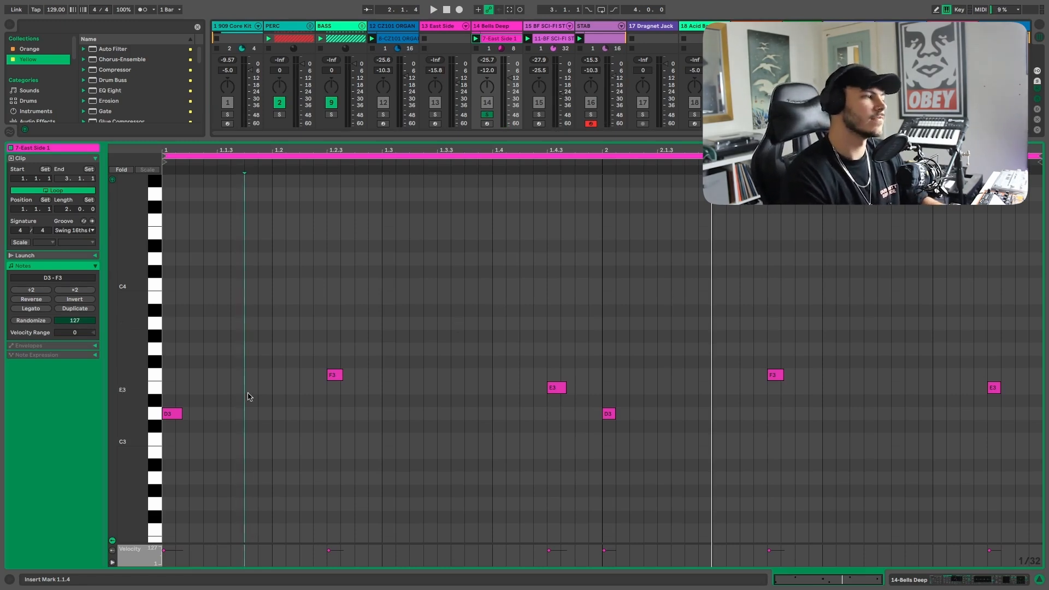
left_click(556, 388)
left_click(334, 375)
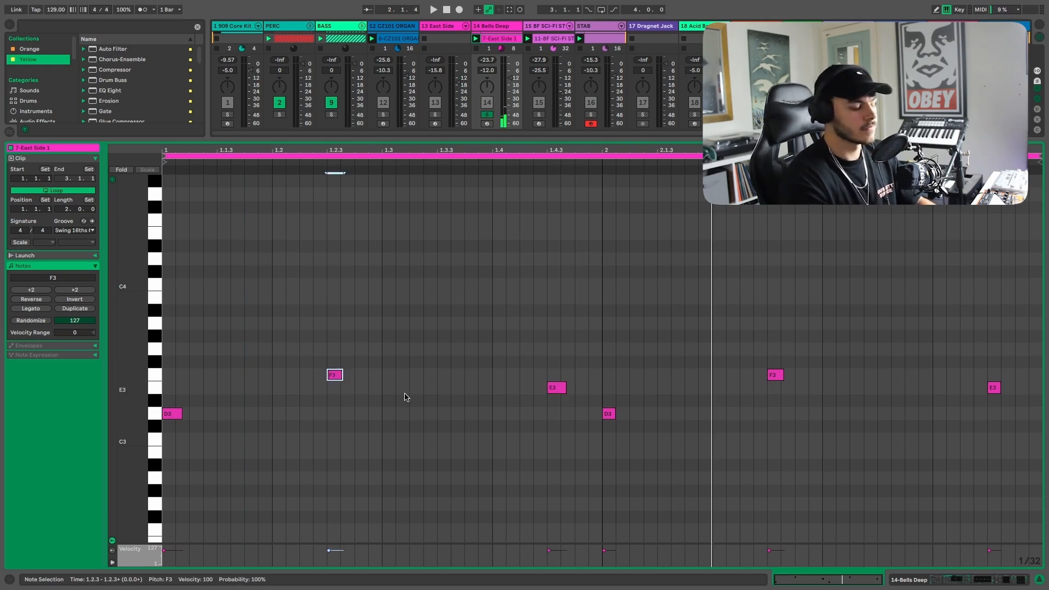
key("shift+Tab")
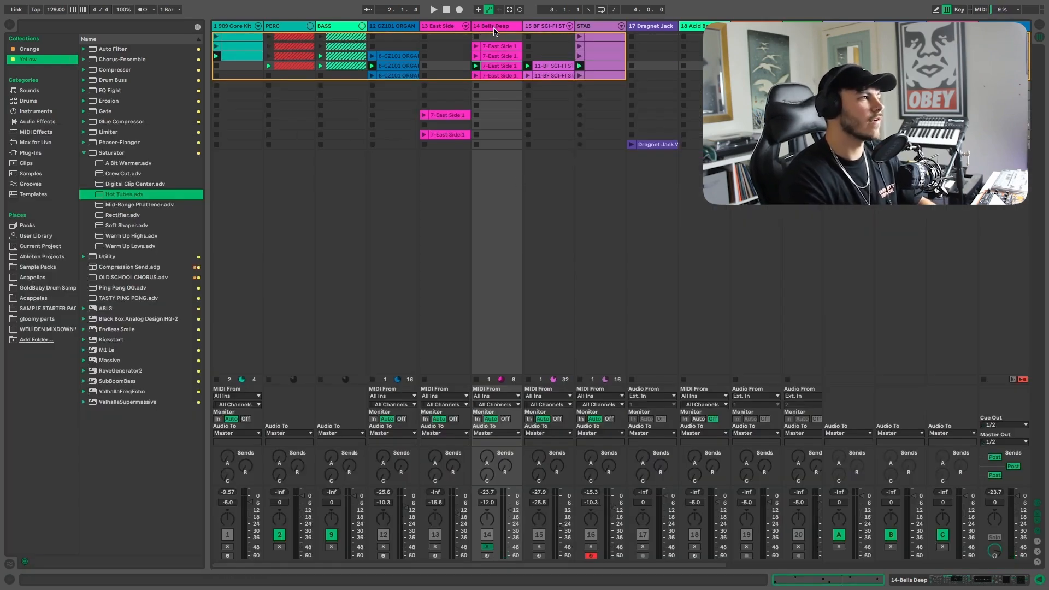
Show the Bells Deep track's devices and switch off its 16TH NOTE arpeggiator
double_click(494, 28)
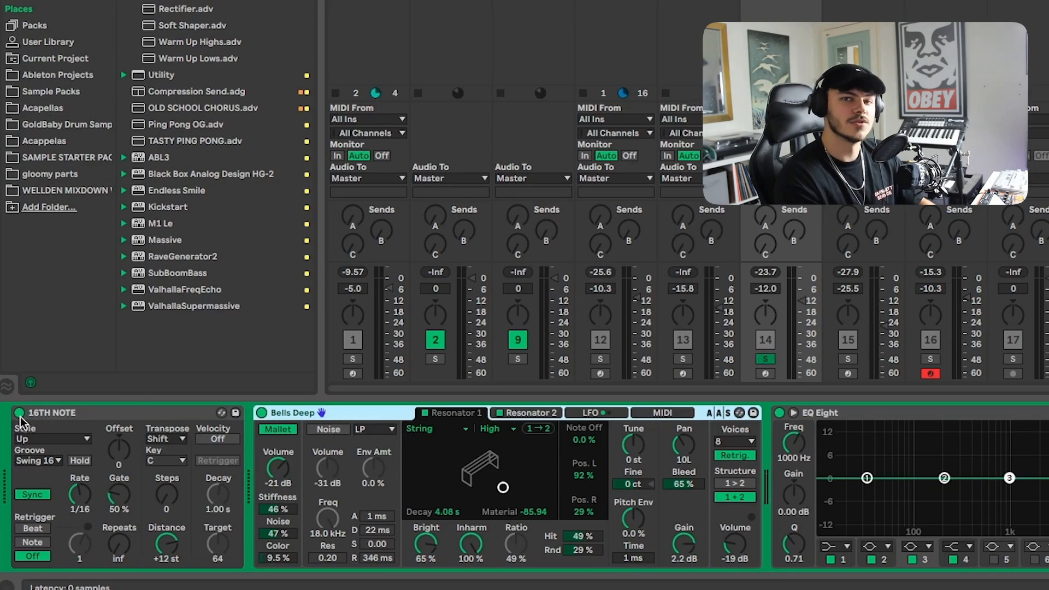
left_click(19, 414)
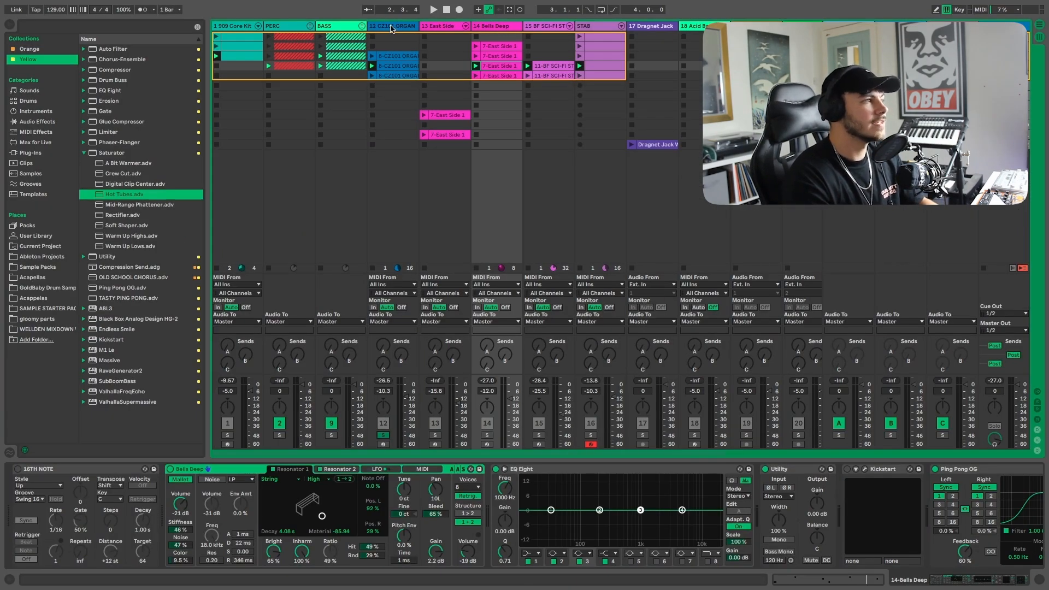
Show the CZ101 ORGAN track's devices with the sampler's zone editor closed, and arm the track for live notes
left_click(391, 28)
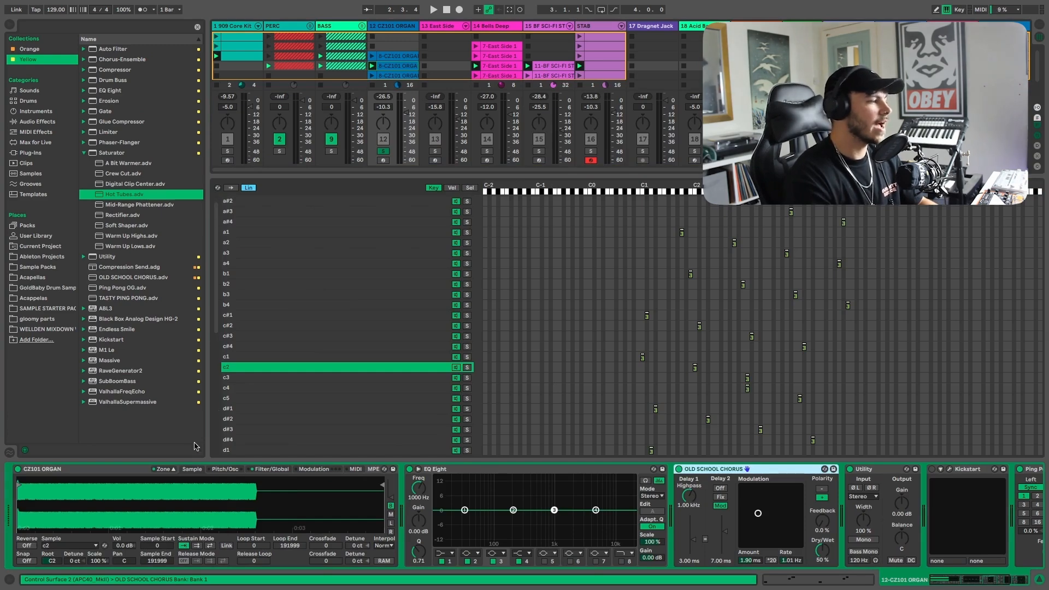
left_click(173, 469)
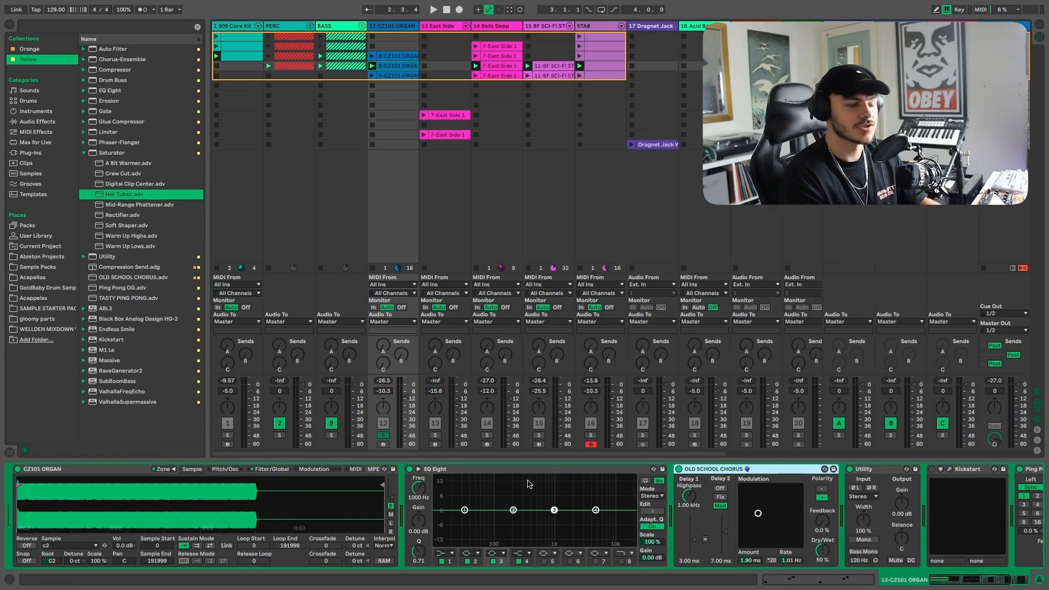
left_click(383, 444)
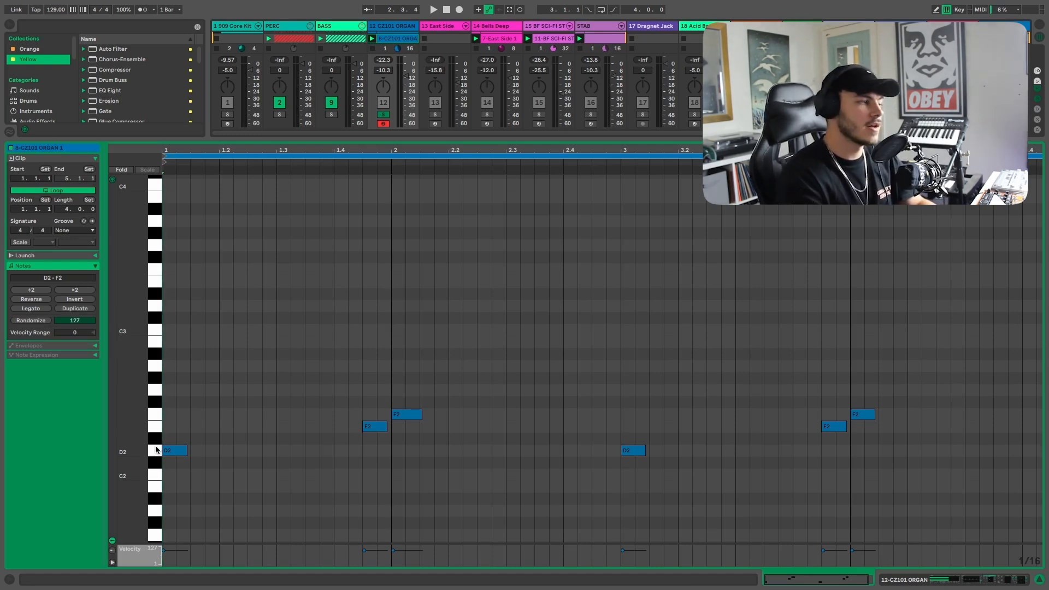
Audition the D2, E2 and F2 notes in the CZ101 ORGAN clip, close its note view and stop playback
left_click(156, 449)
left_click(156, 414)
left_click(156, 429)
left_click(157, 415)
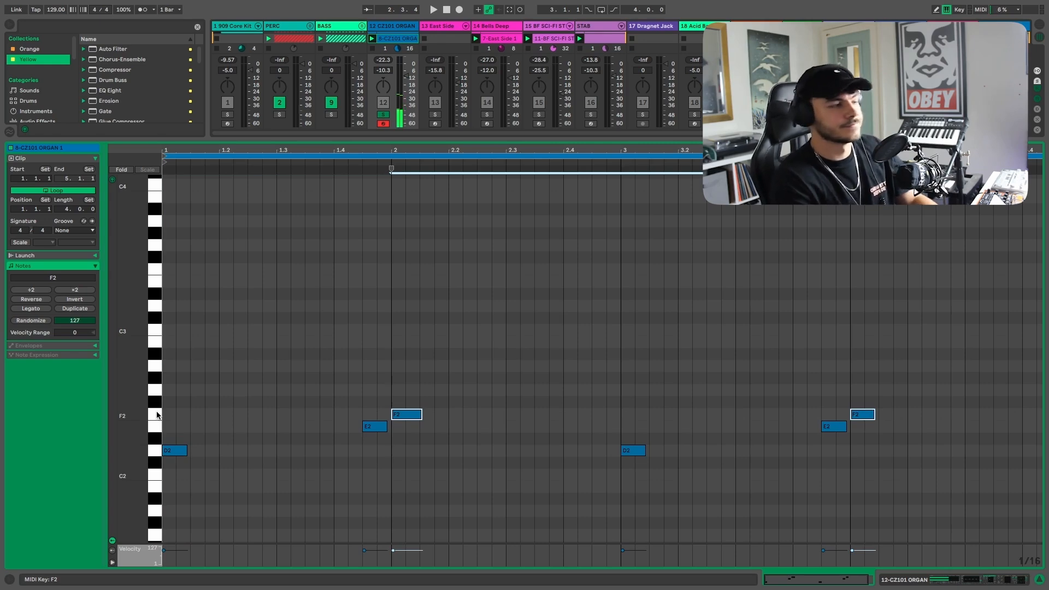
key("super+alt+l")
key("space")
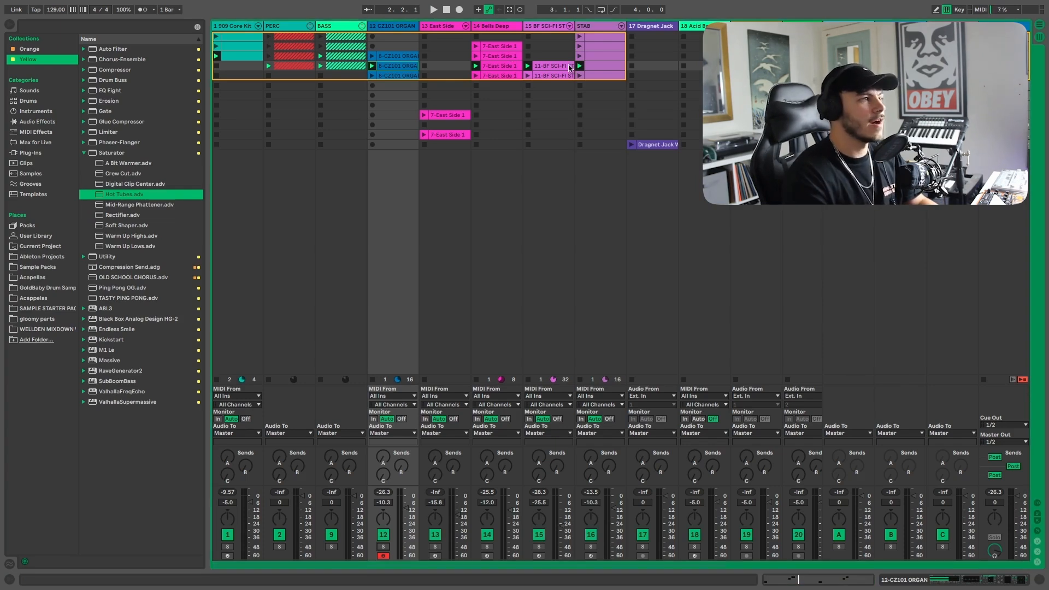
Solo the BF SCI-FI STRINGS track and play it on its own
scroll(569, 66, "right", 3)
scroll(569, 67, "left", 3)
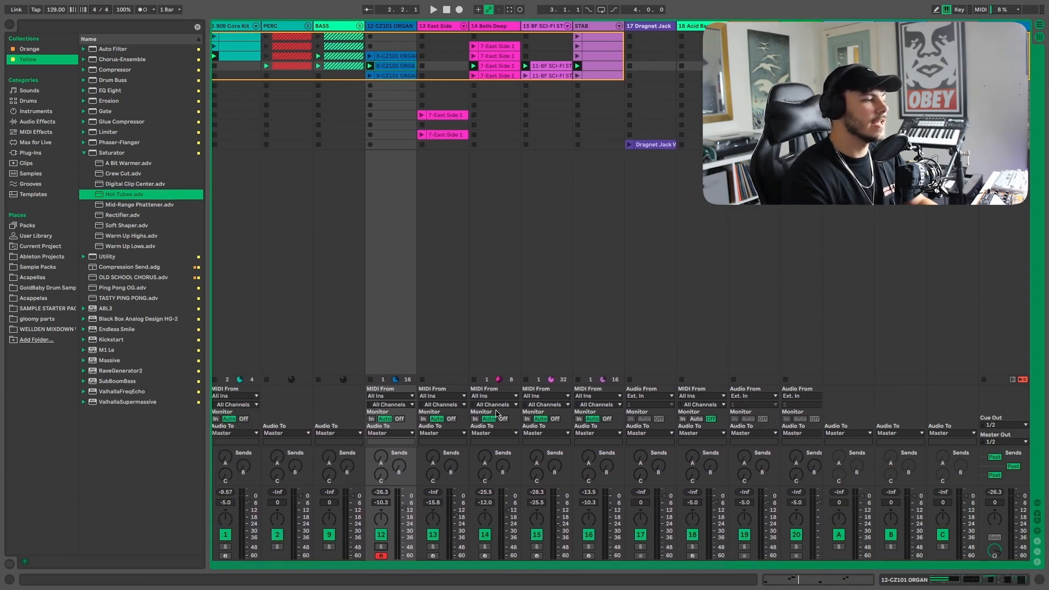
left_click(536, 546)
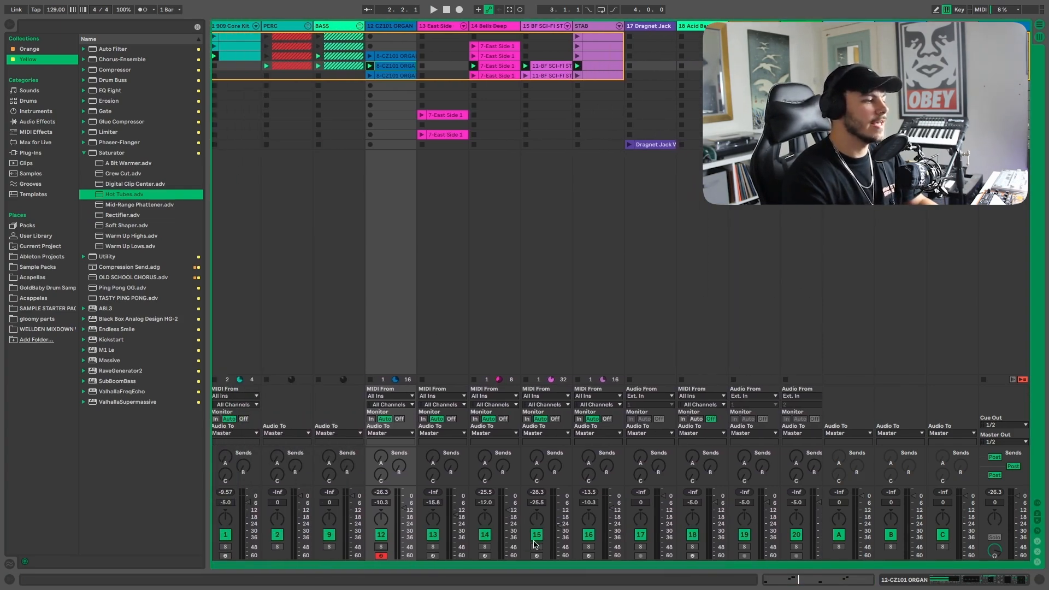
key("space")
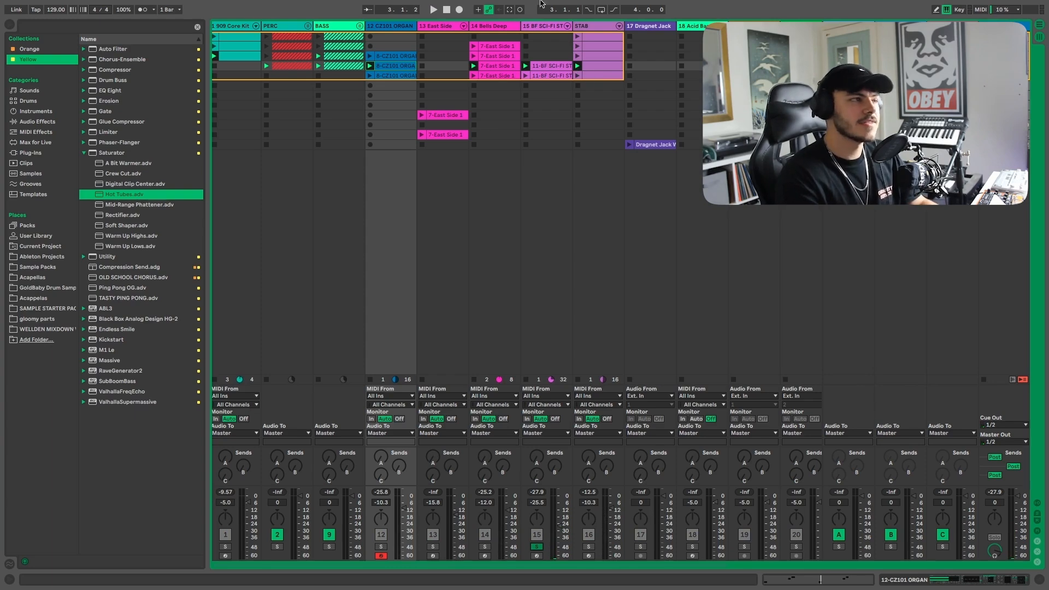
Show the BF SCI-FI STRINGS track's devices and arm it to play a live note
double_click(546, 25)
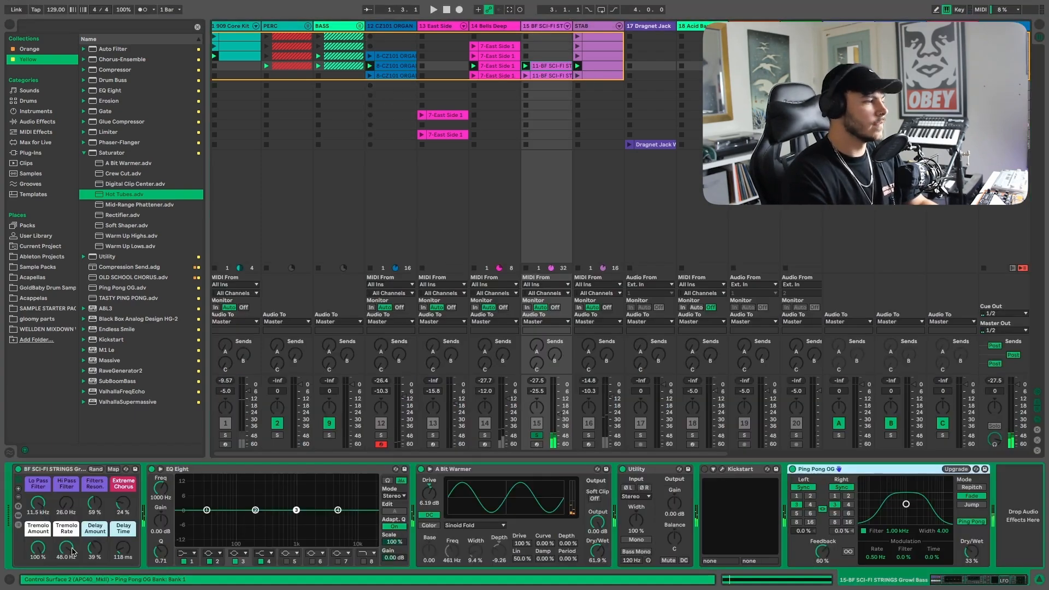
left_click(535, 445)
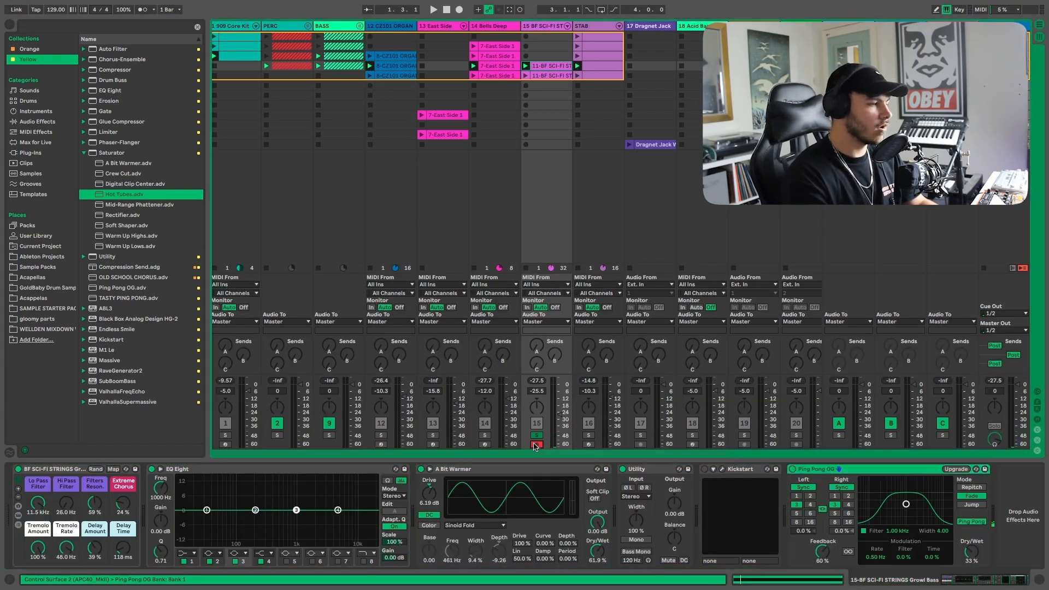
key("a")
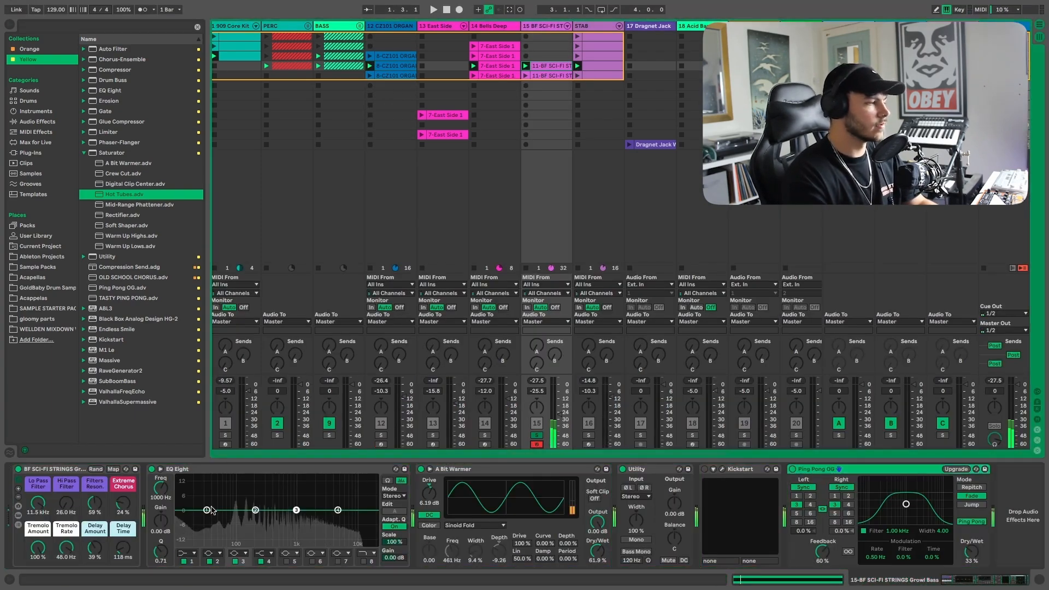
Sweep the strings rack's Tremolo Rate by hand, and undo back to the chain with its LFO
left_click(66, 548)
mouse_move(66, 548)
left_mouse_down()
mouse_move(66, 575)
mouse_move(66, 553)
mouse_move(67, 565)
left_mouse_up()
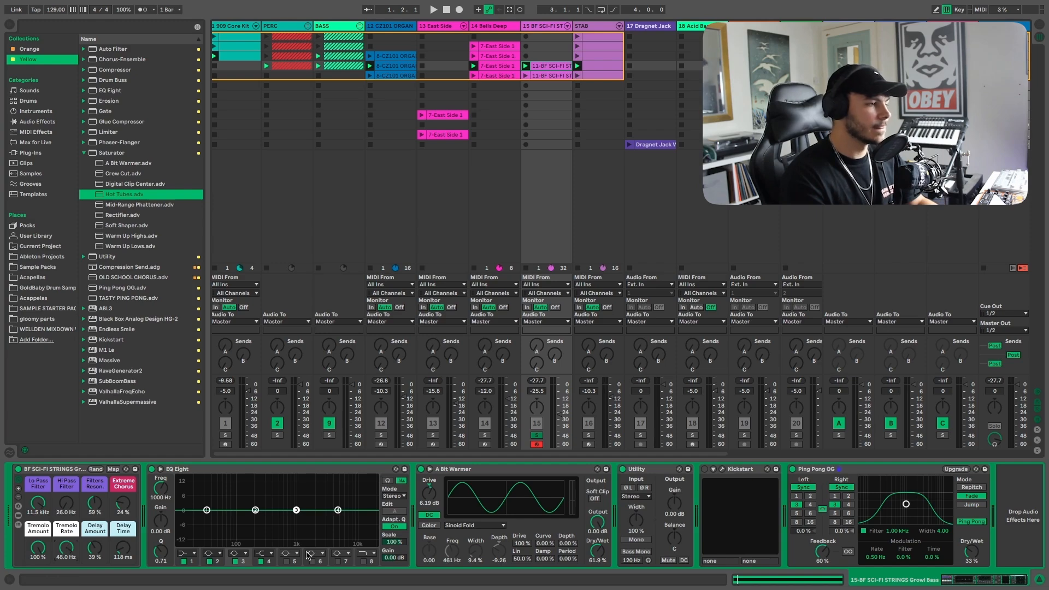
key("ctrl+z")
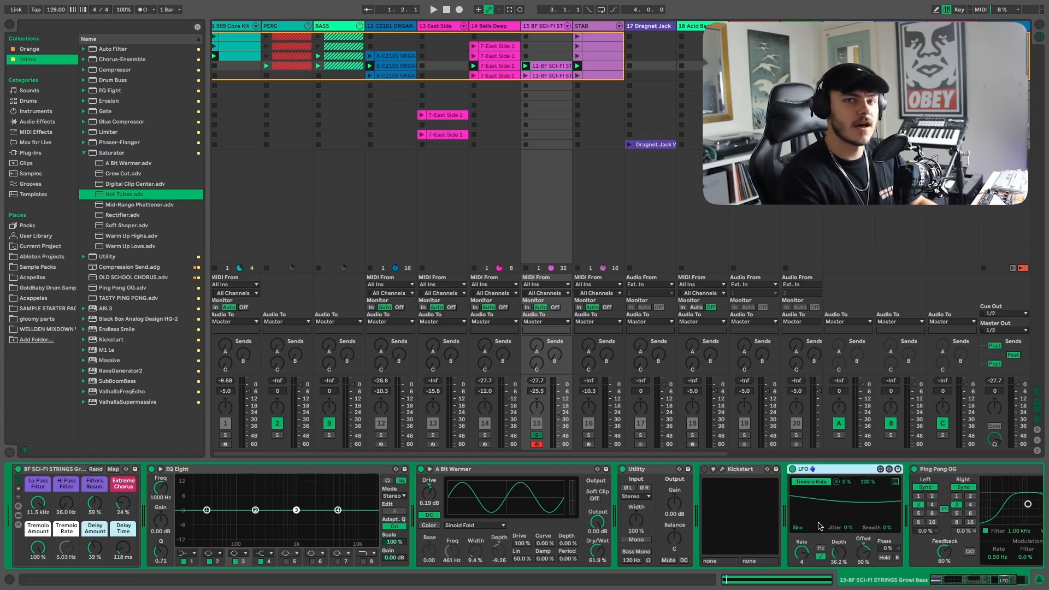
Find the LFO device among the Modulators in the Audio Effects category
left_click(36, 123)
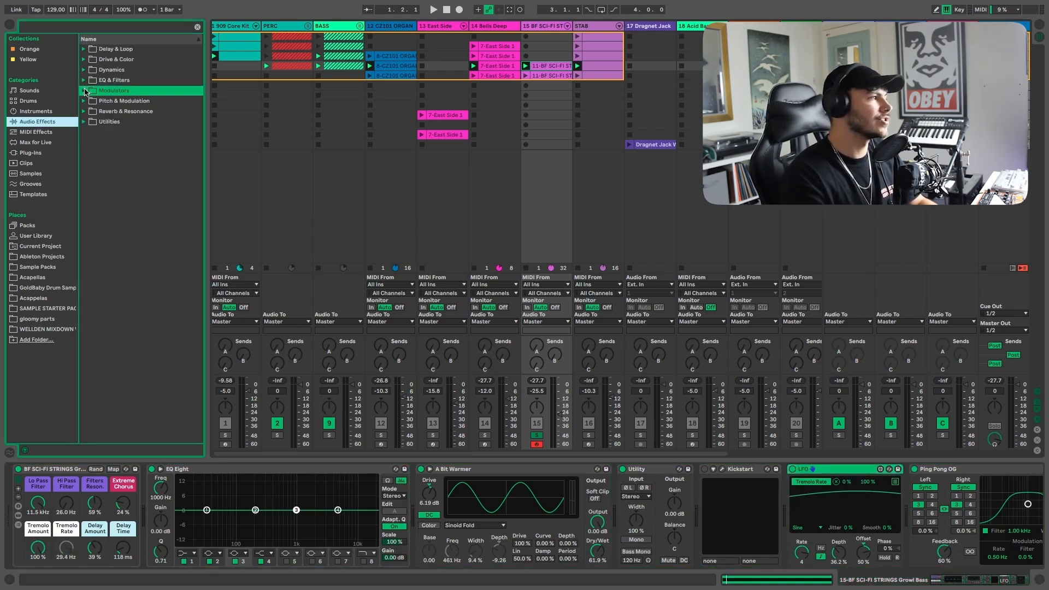
left_click(84, 90)
left_click(109, 112)
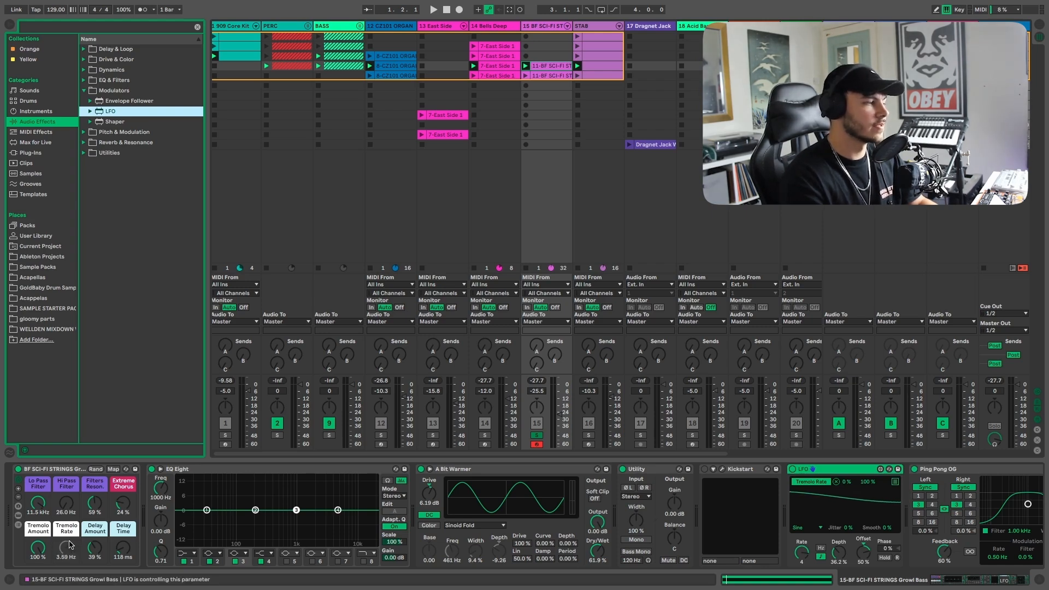
Play the BF SCI-FI STRINGS track with the LFO driving its Tremolo Rate, and unsolo the track
key("space")
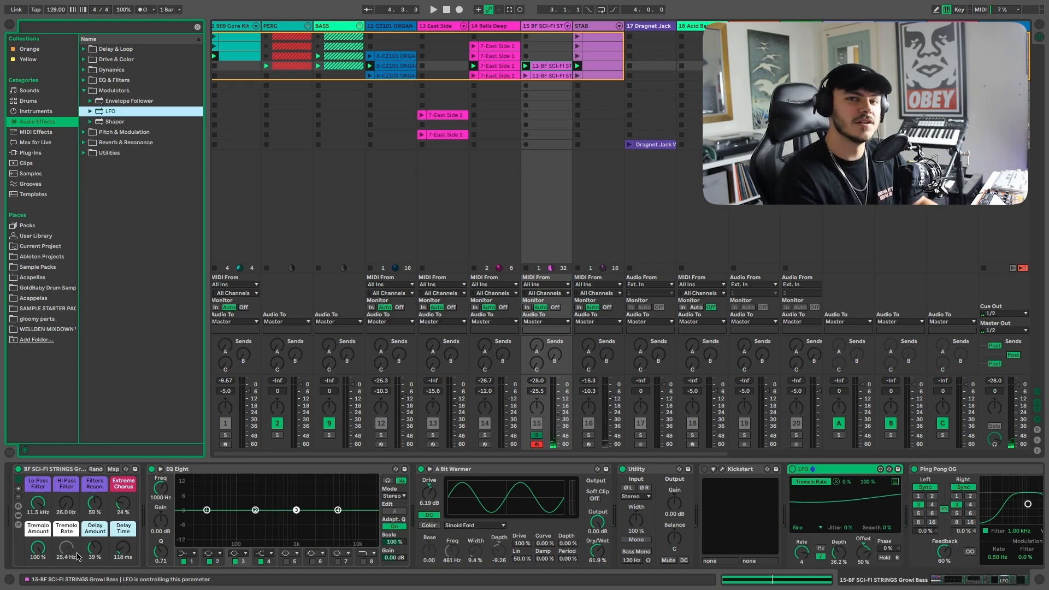
left_click(537, 435)
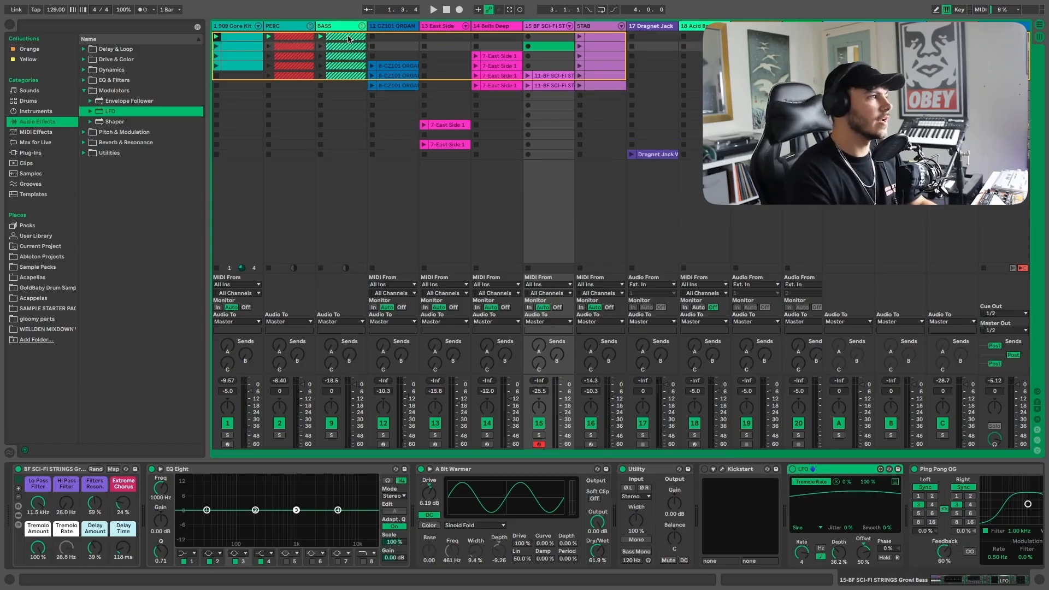
Clear the BASS and STAB clips from the first scene, and copy the third-scene BASS clip into the second scene
left_click(350, 38)
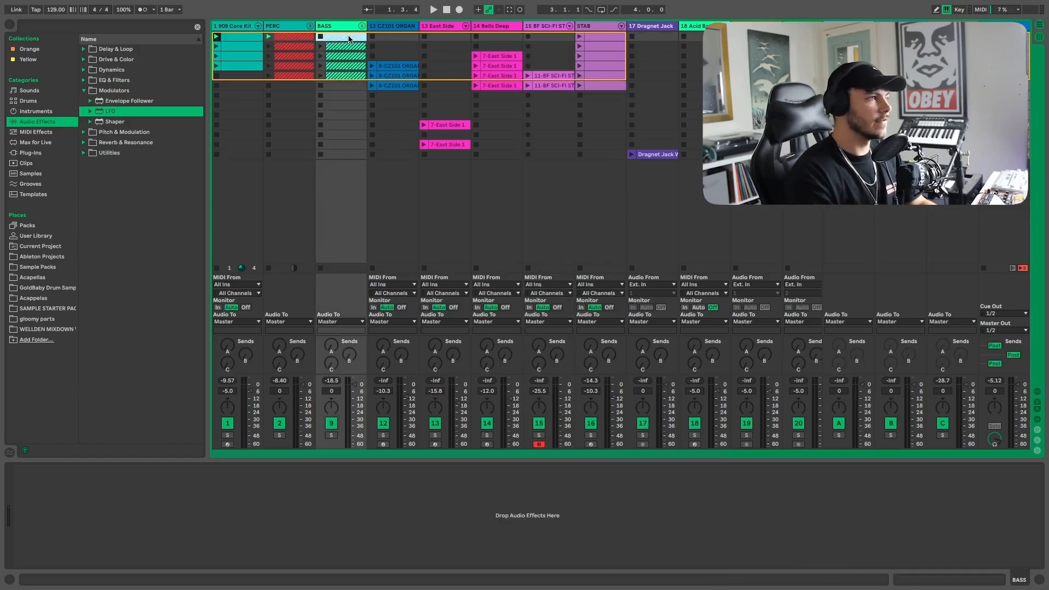
left_click(614, 36)
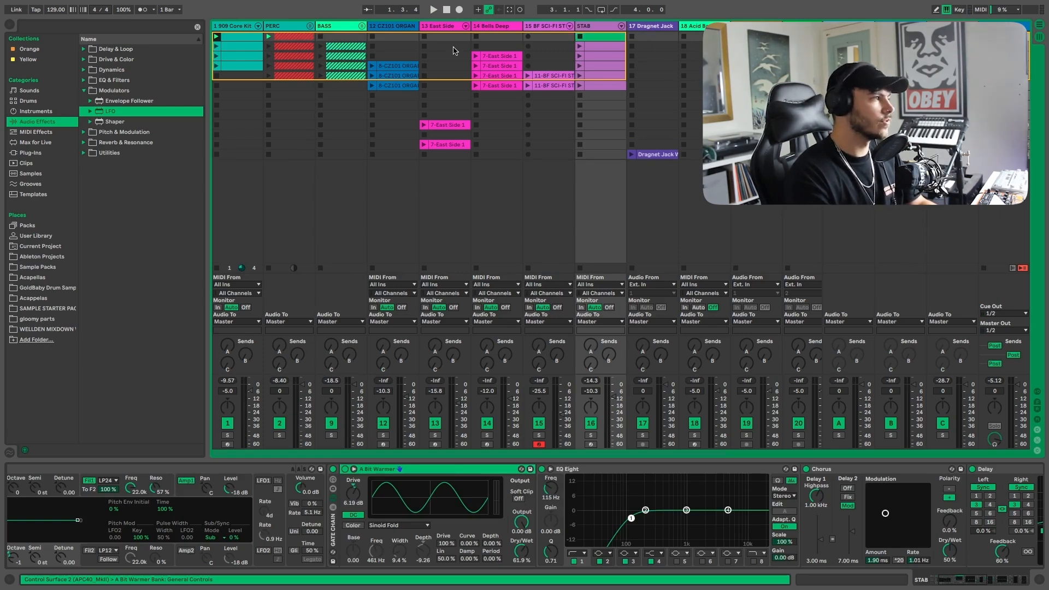
left_click(340, 56)
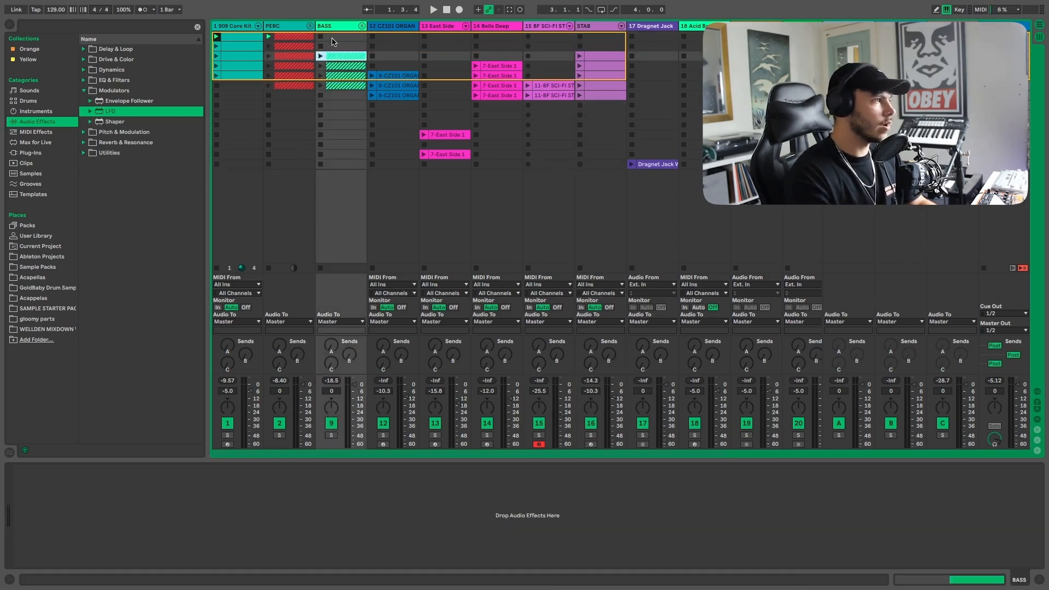
left_click(329, 48)
key("super+v")
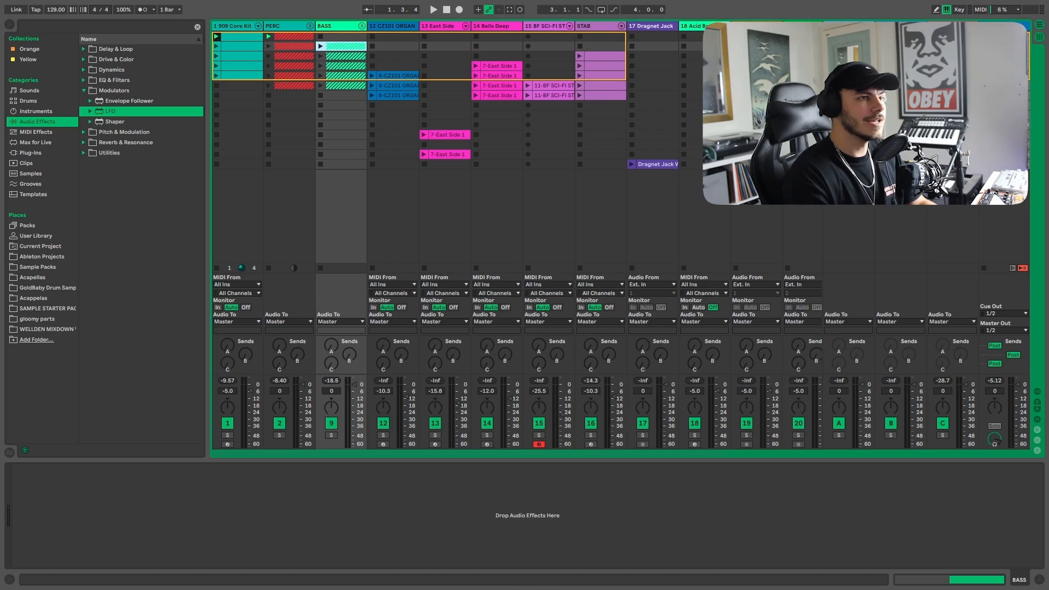
Step through the BASS track's slots in the first three scenes to review the build-up
left_click(341, 36)
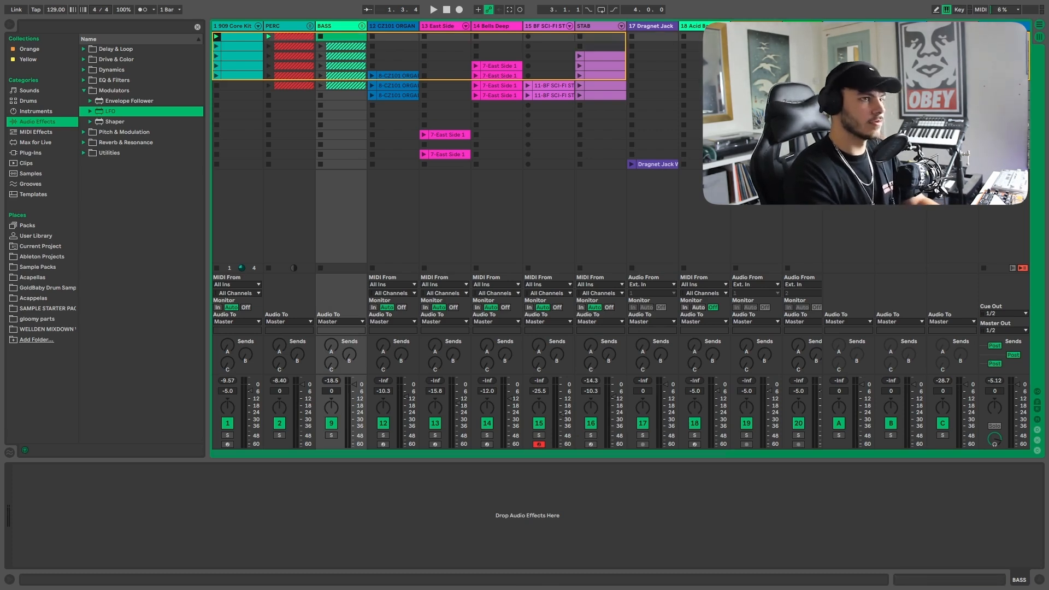
left_click(341, 46)
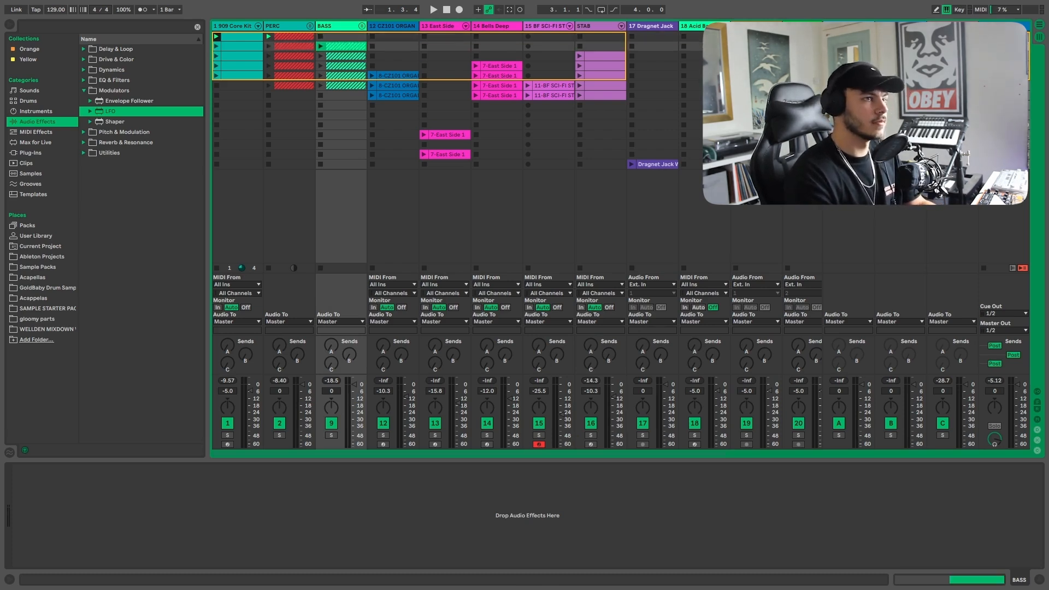
left_click(341, 56)
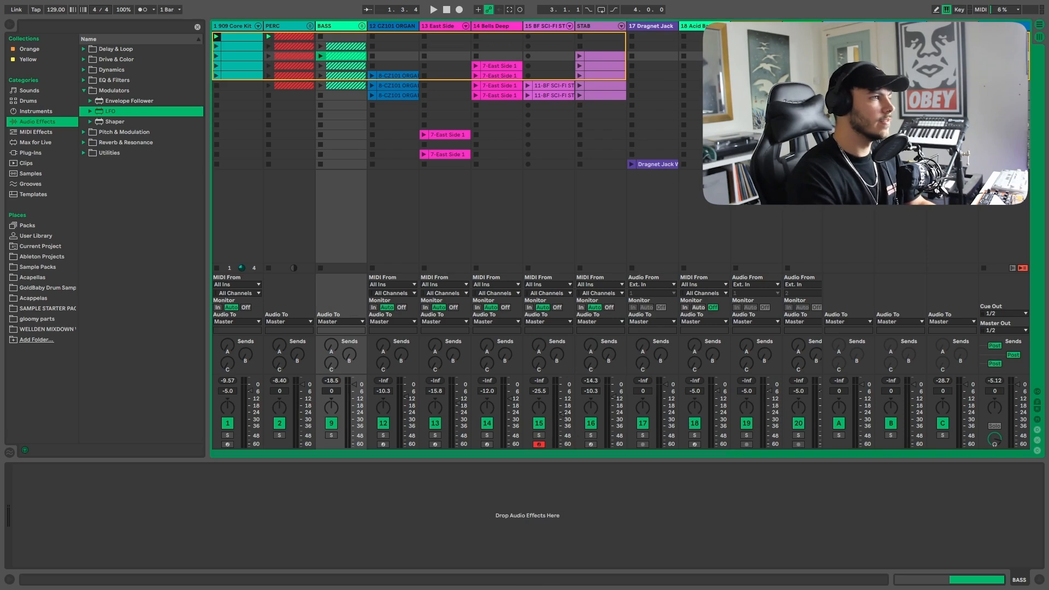
Return the song position to 1.1.1 and start recording the session performance into the arrangement
left_click(448, 10)
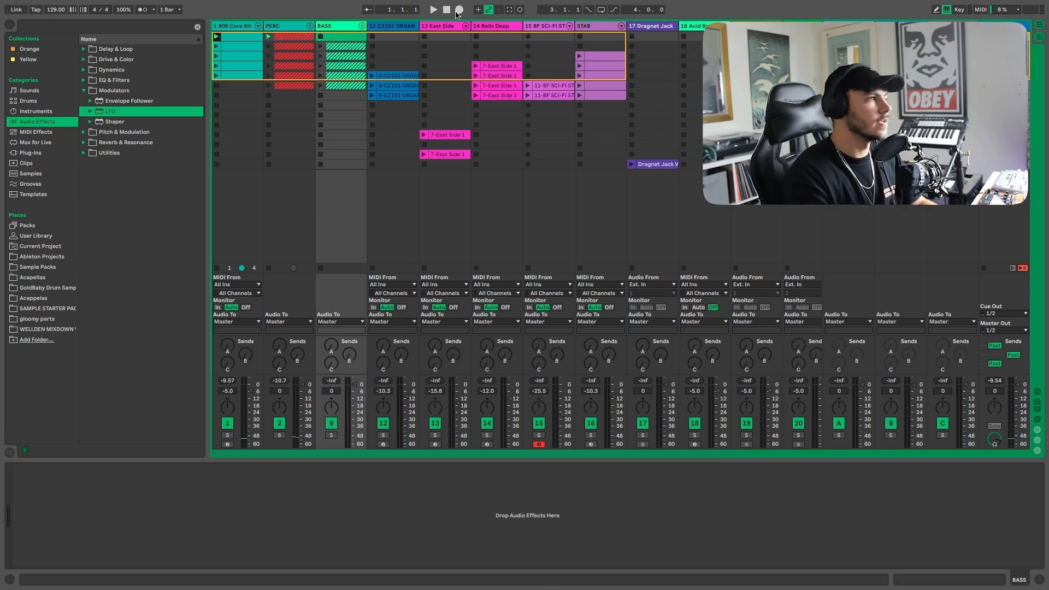
left_click(460, 10)
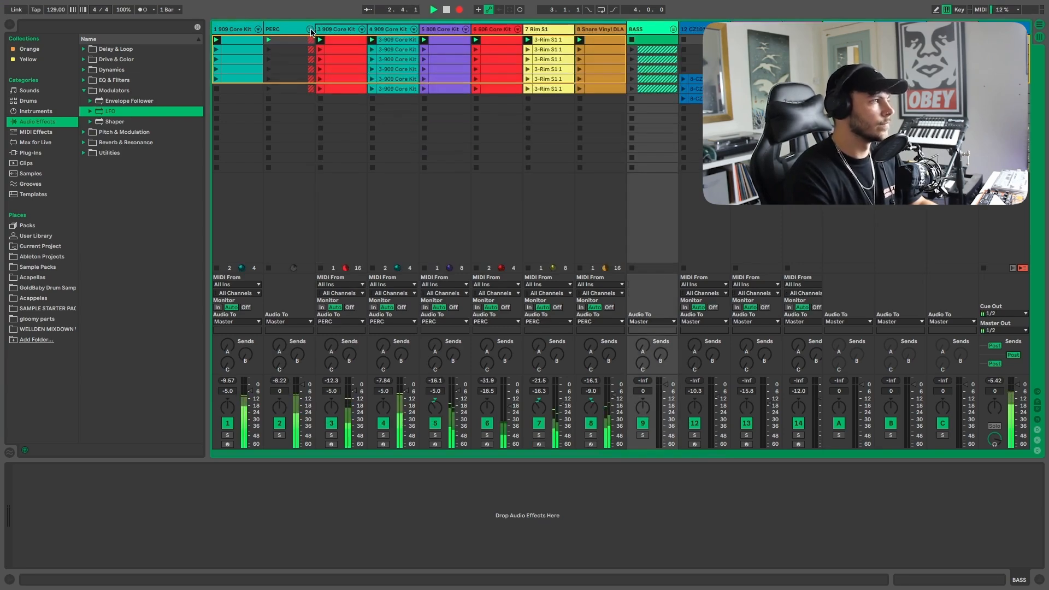
Check the clips being recorded in the arrangement while the first scene plays, and return to the session grid
key("Tab")
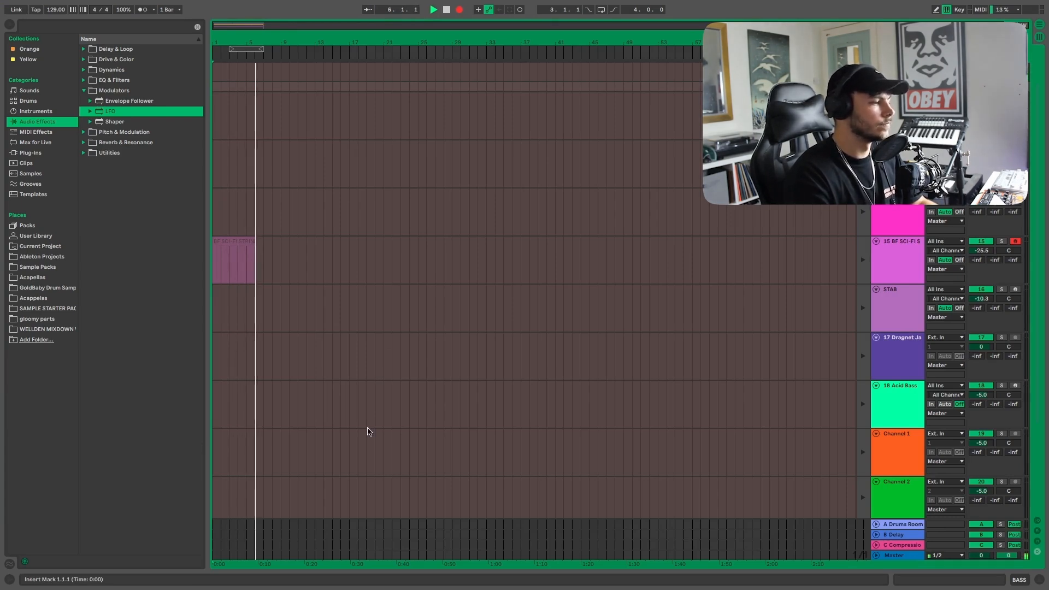
scroll(367, 429, "up", 1)
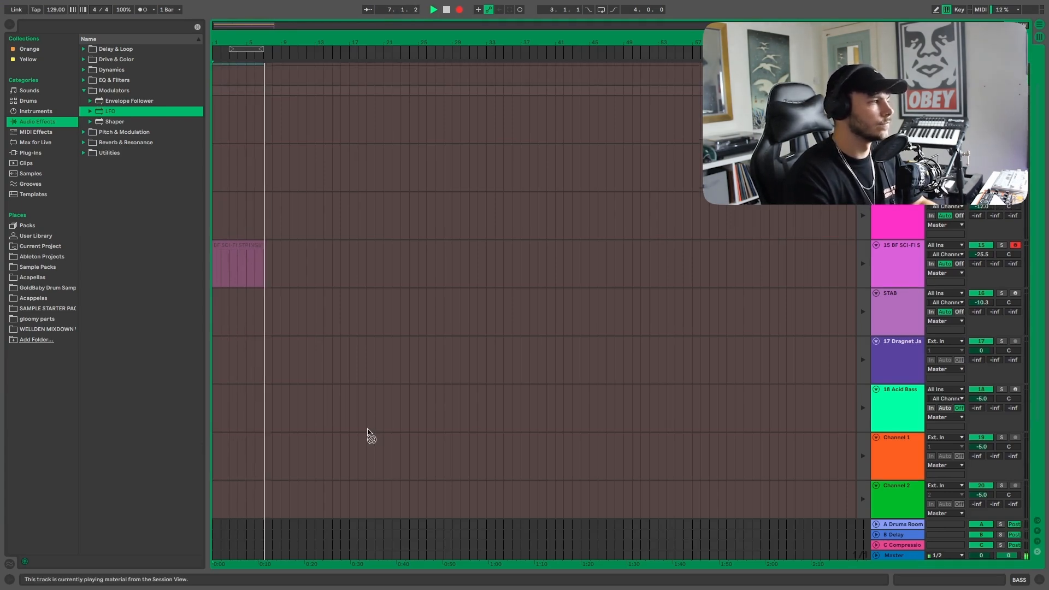
key("Tab")
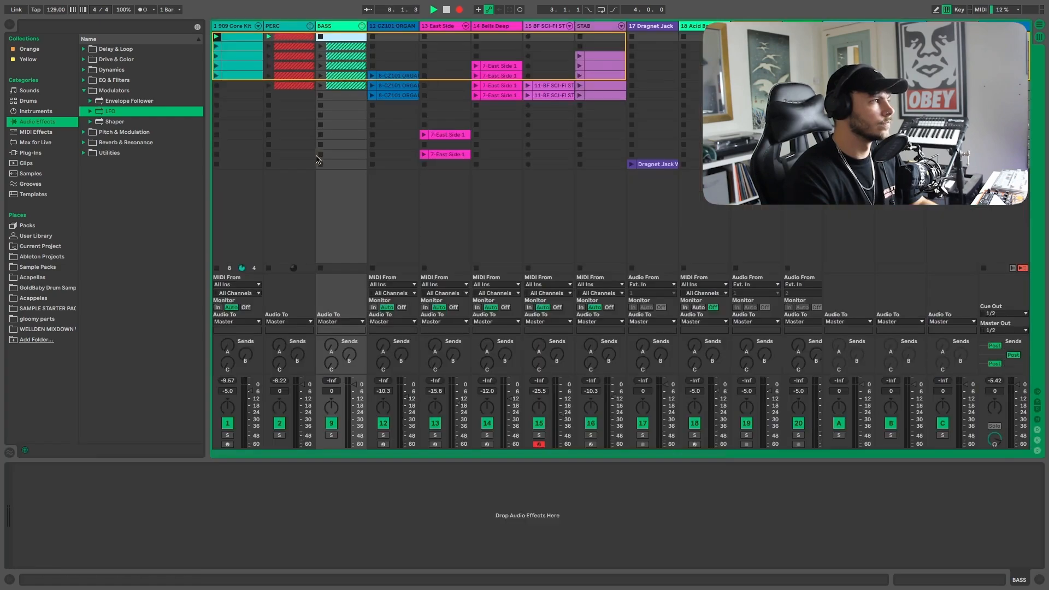
key("Tab")
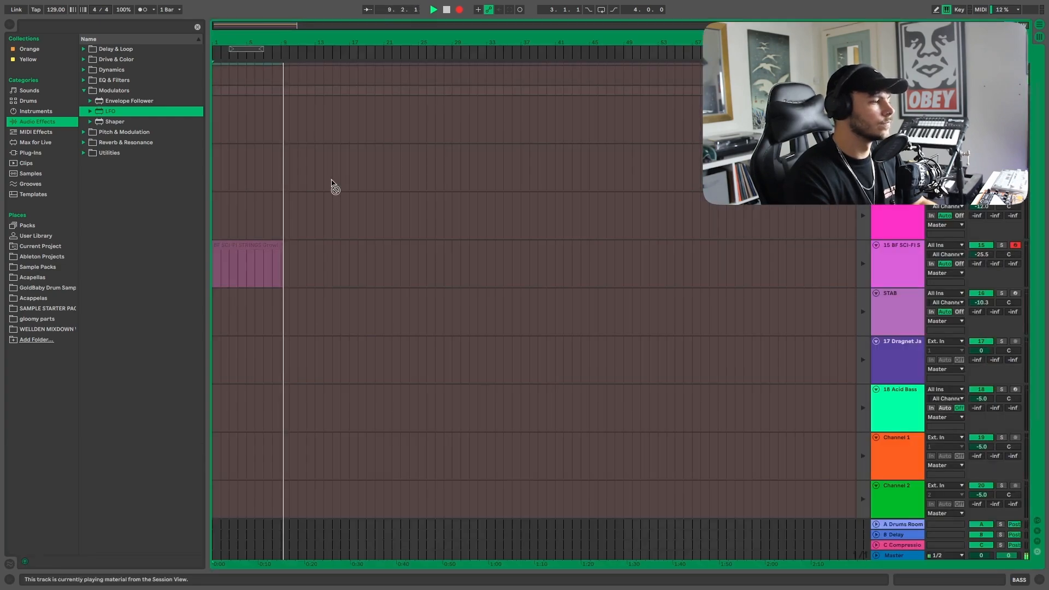
key("Tab")
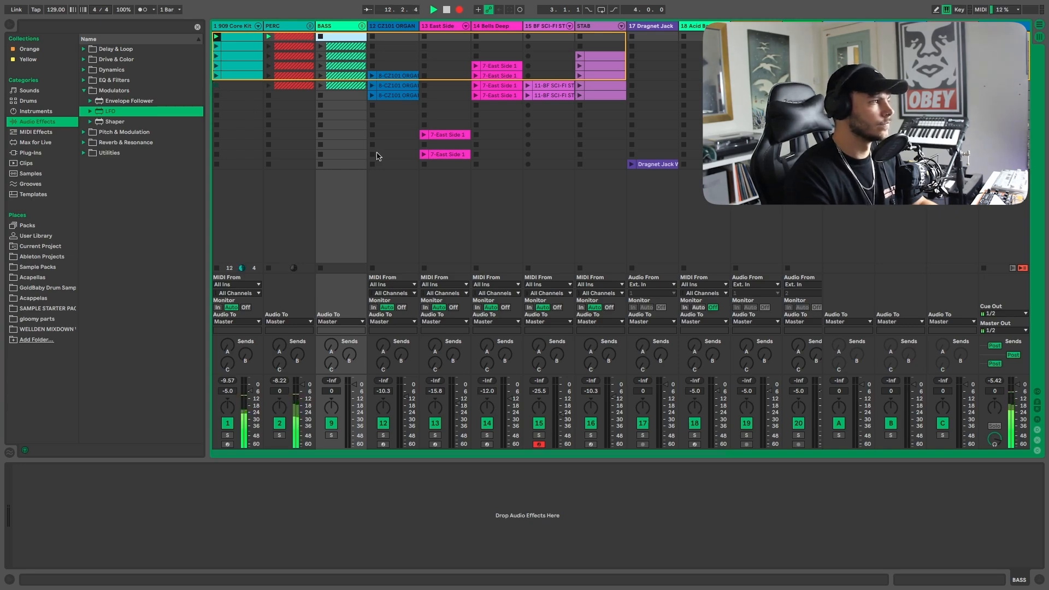
key("Tab")
scroll(386, 315, "up", 2)
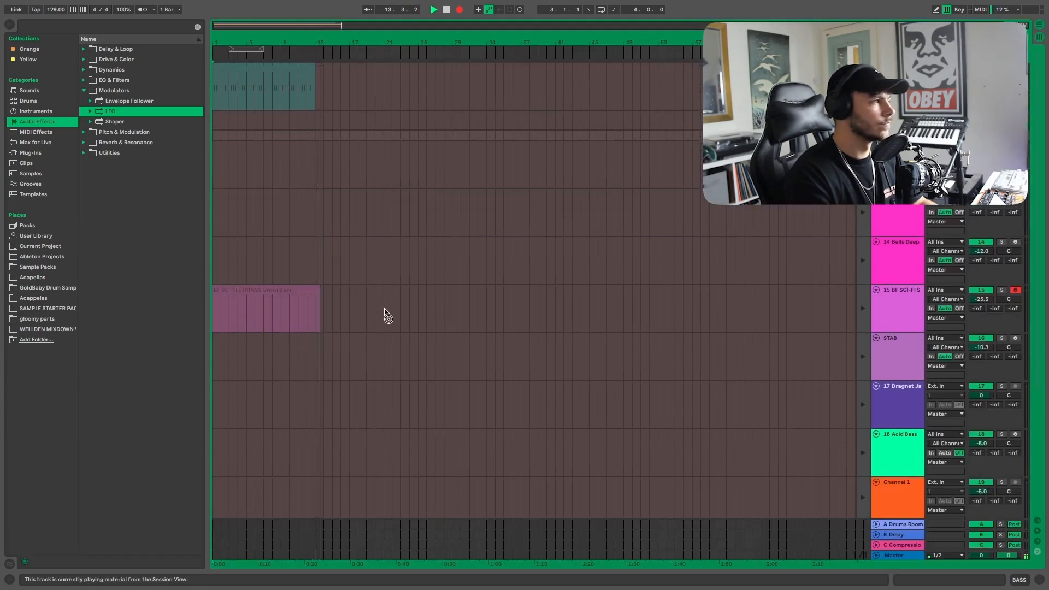
key("Tab")
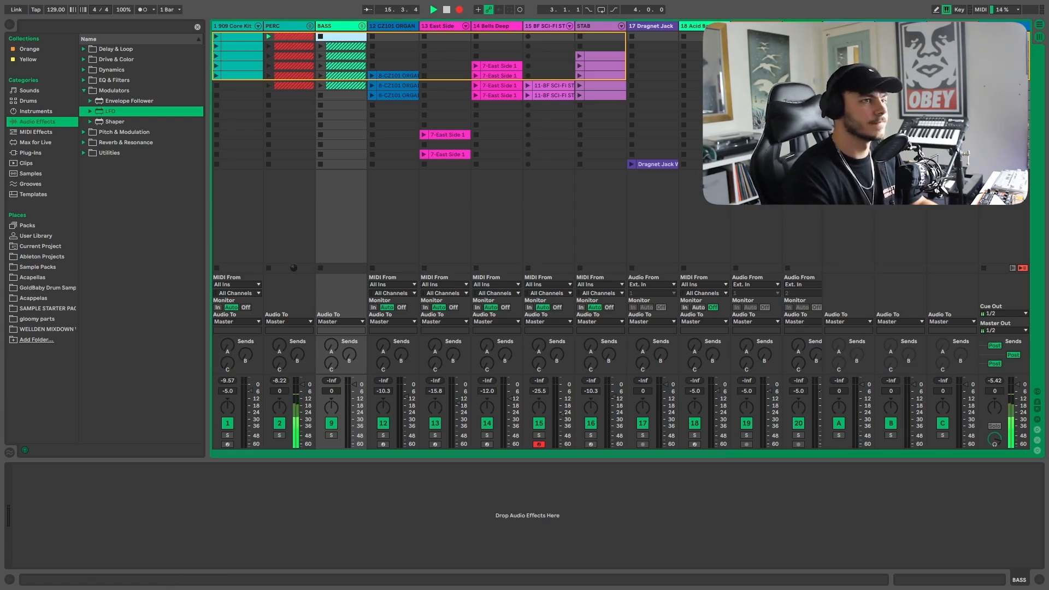
Launch the second scene into the running recording and check it in the arrangement
left_click(984, 46)
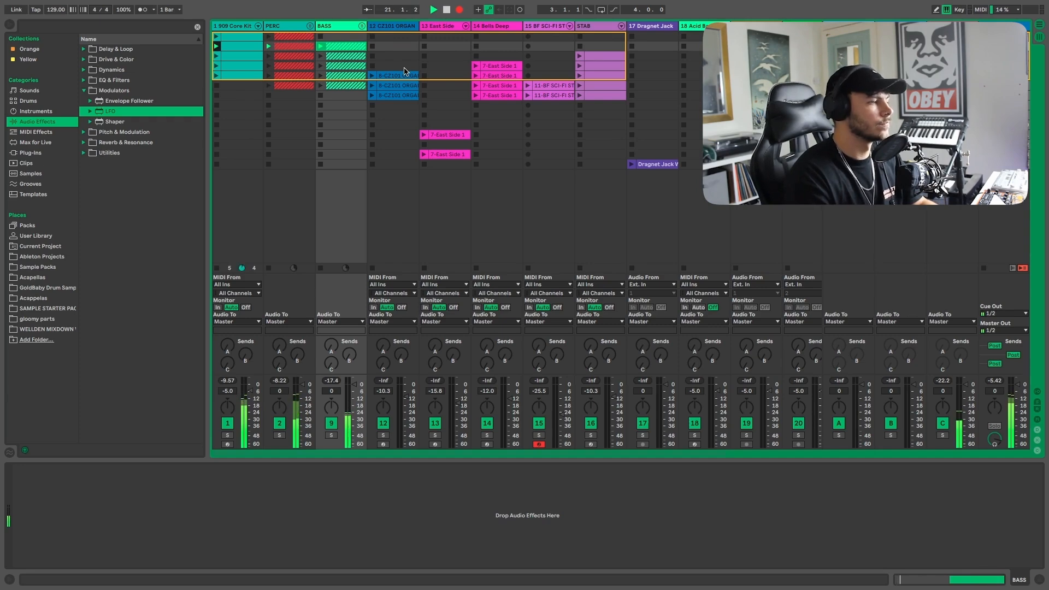
key("Tab")
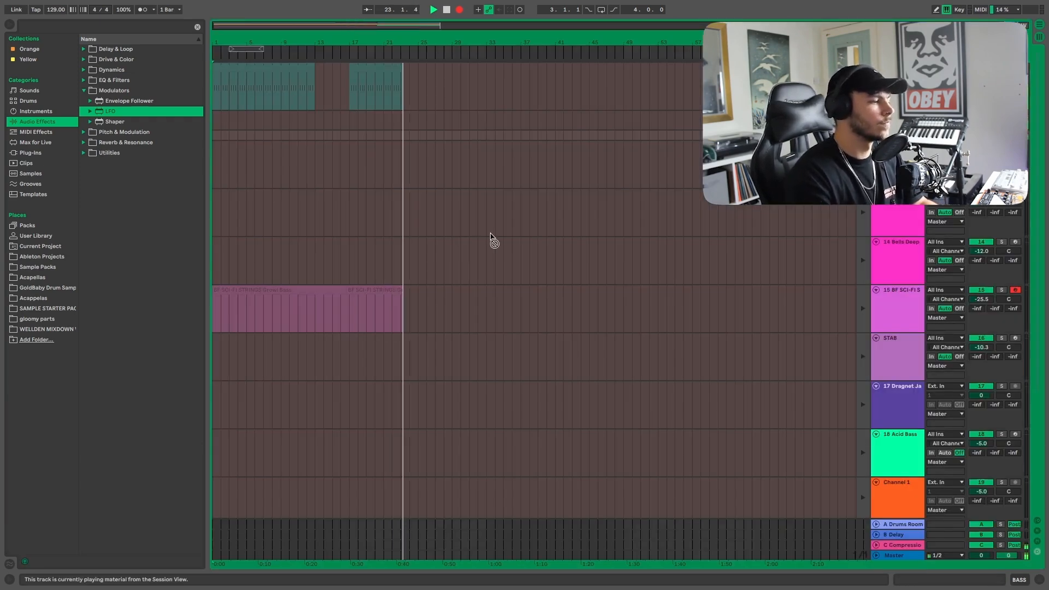
key("Tab")
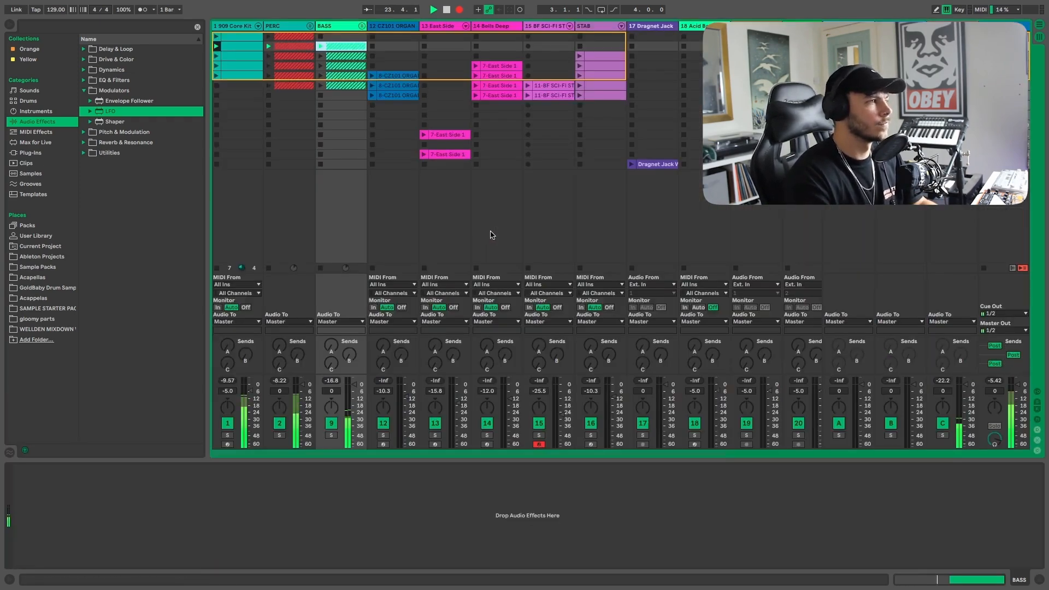
Launch the third-scene STAB clip into the recording and view its recorded part in the arrangement
left_click(579, 58)
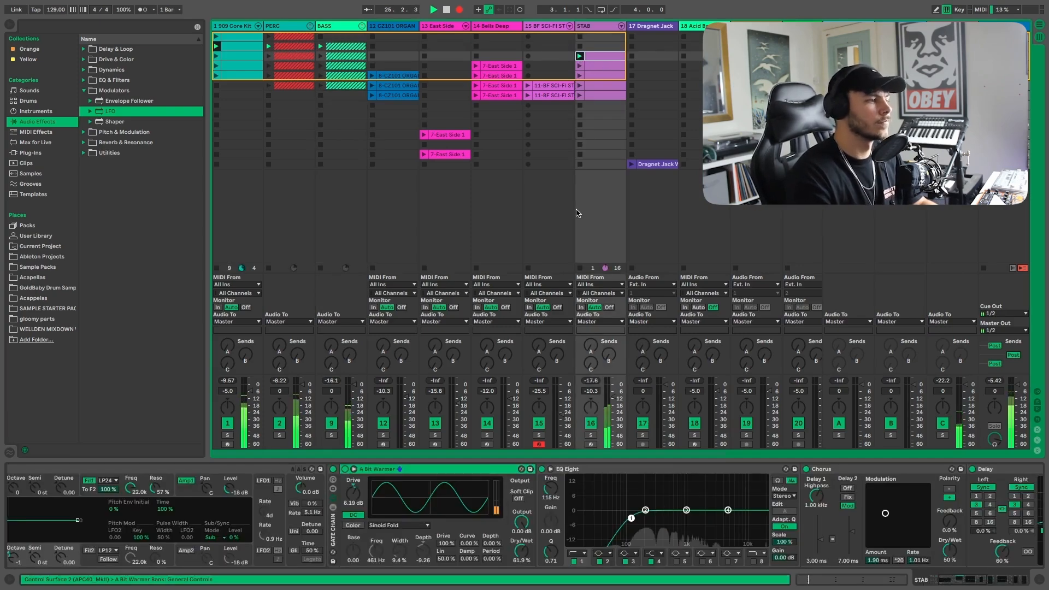
key("Tab")
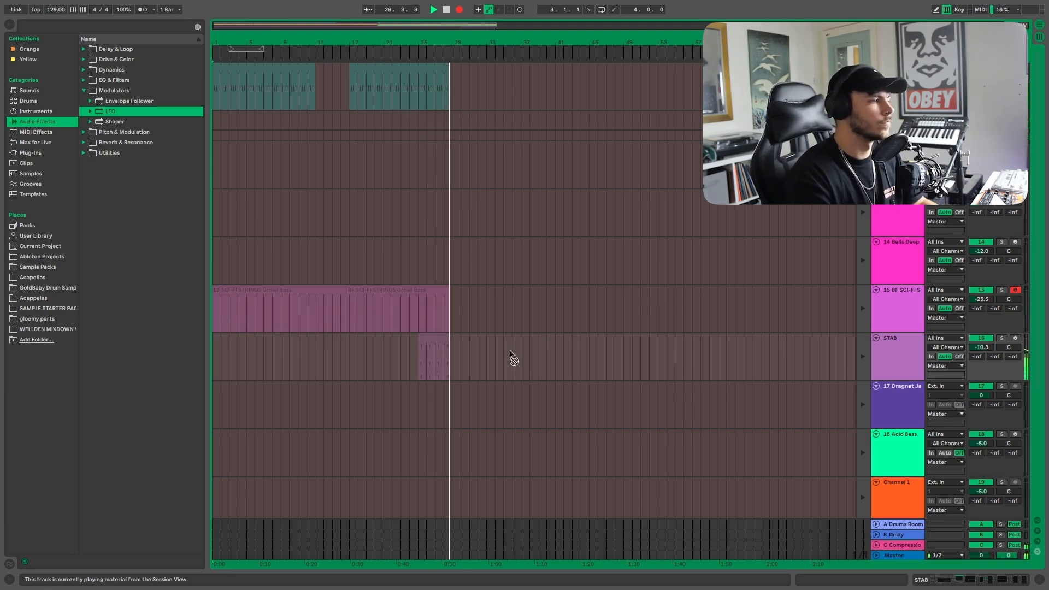
Launch the fourth-scene Bells Deep clip into the running recording and check its recorded part in the arrangement
key("Tab")
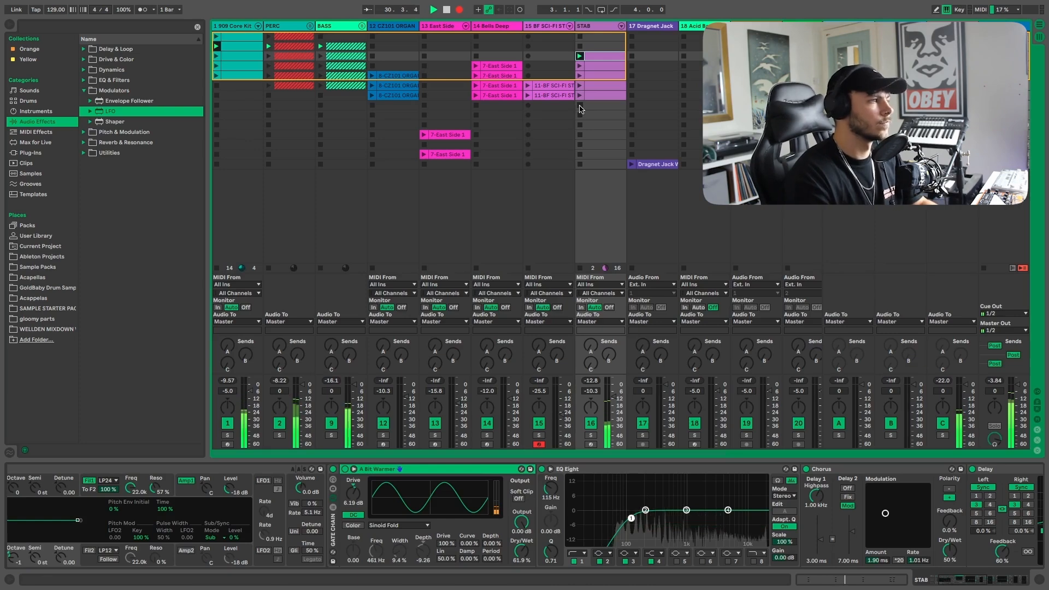
left_click(475, 66)
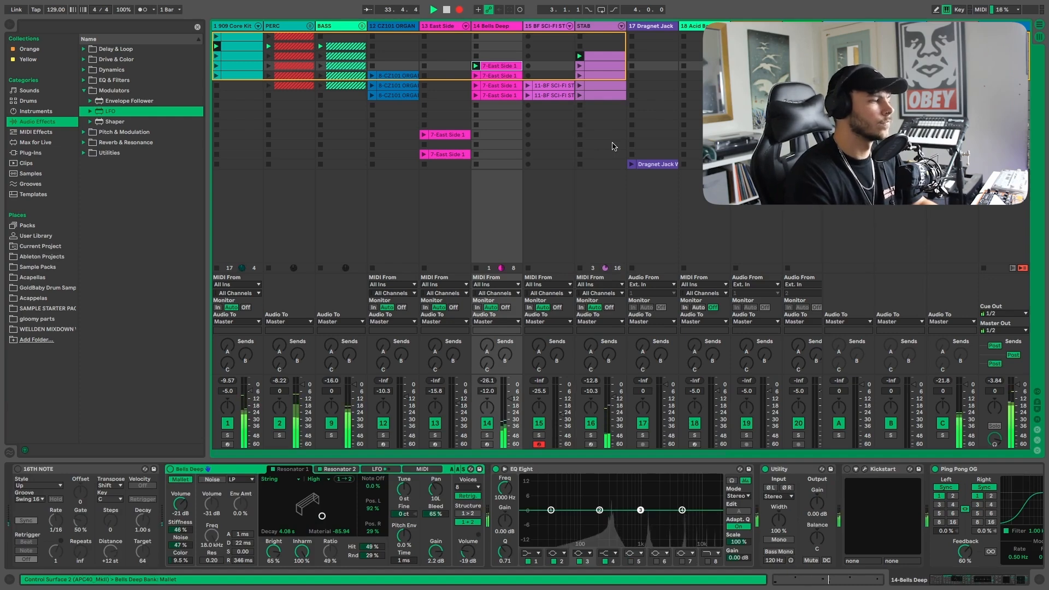
key("Tab")
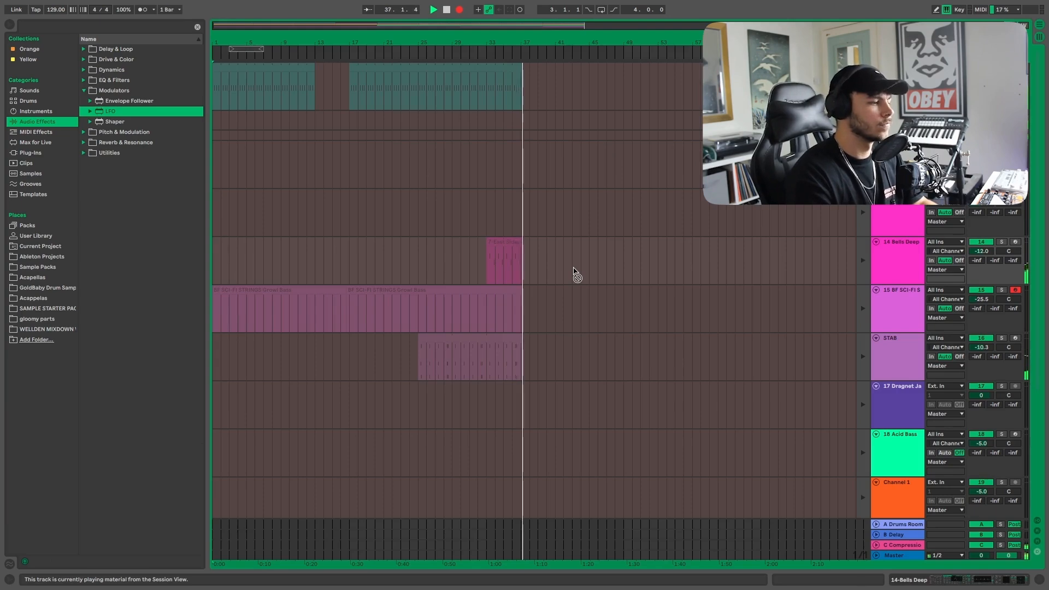
Launch the fifth-scene CZ101 ORGAN clip into the recording and view its recorded part in the arrangement
key("Tab")
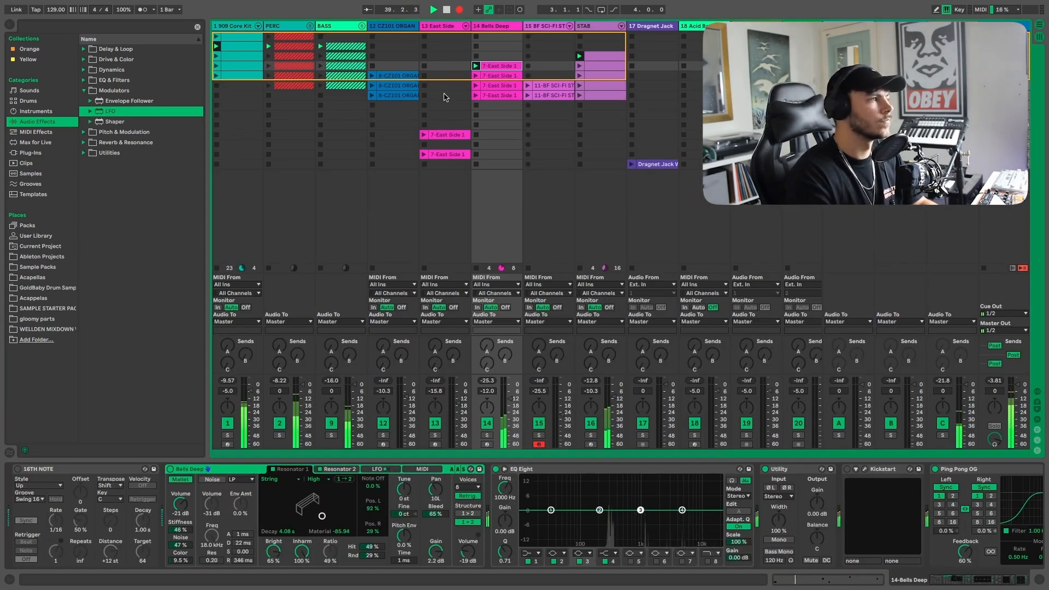
left_click(372, 77)
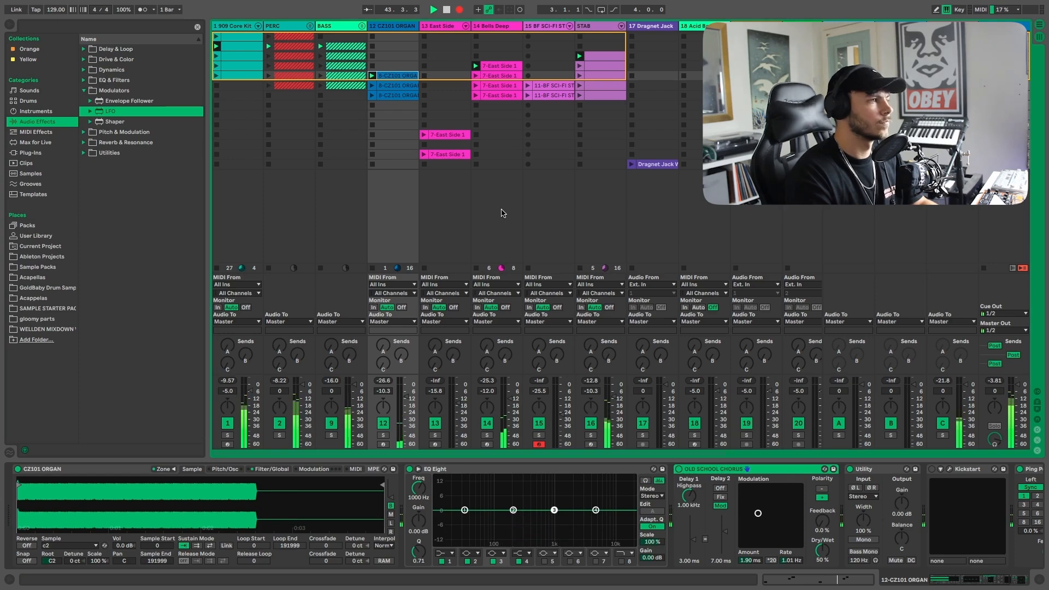
key("Tab")
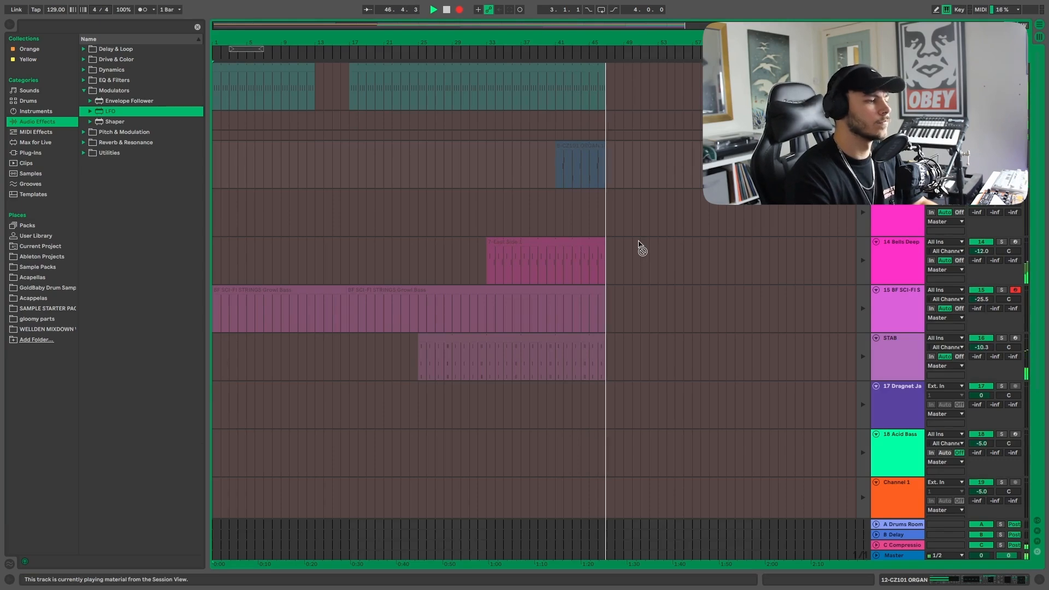
Launch the breakdown scenes without kick, the seventh followed by the sixth, into the recording and check them in the arrangement
key("Tab")
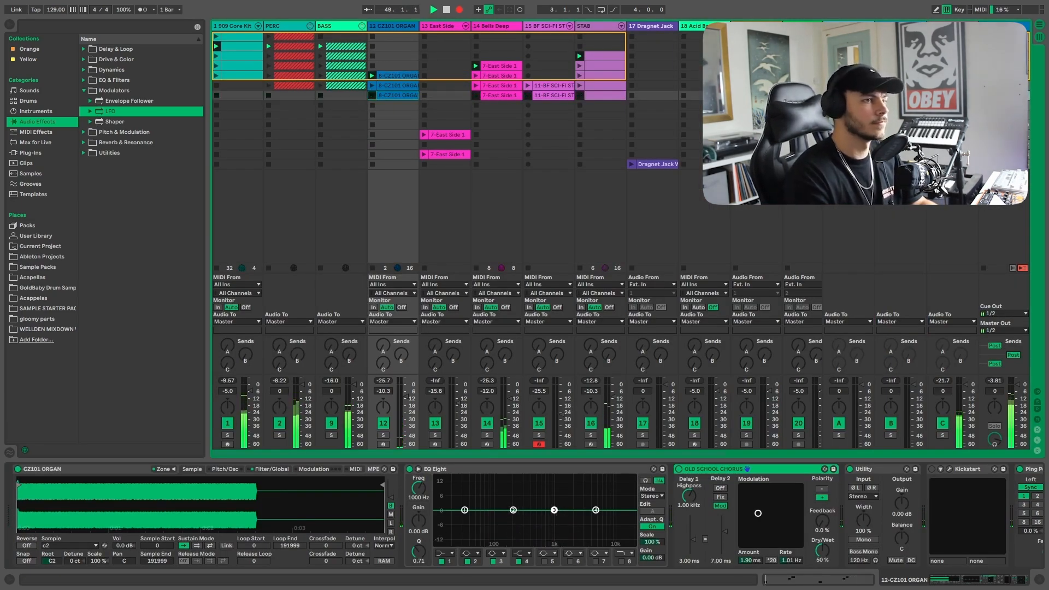
key("Tab")
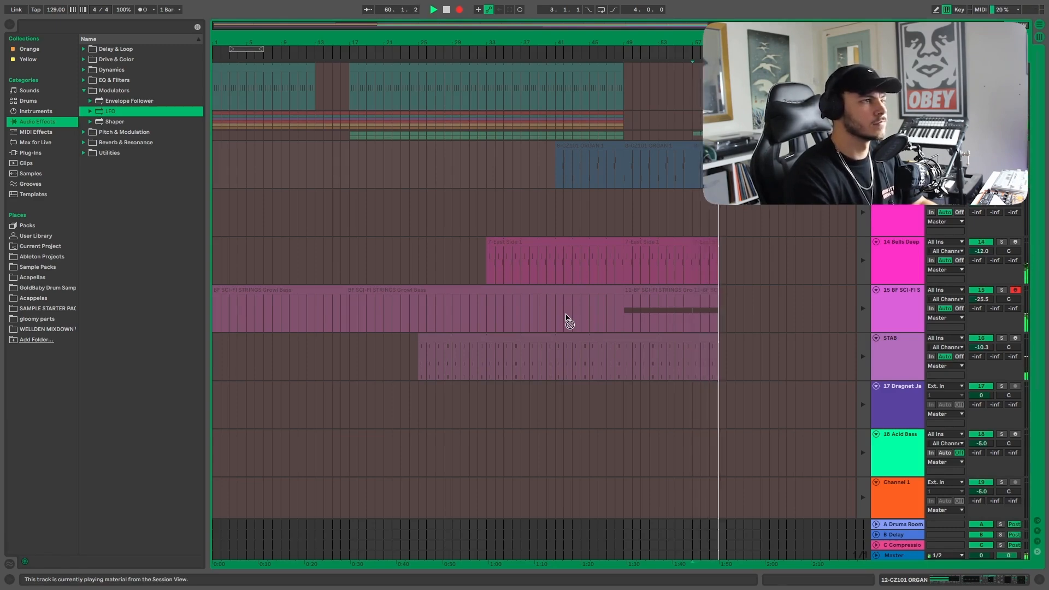
Launch the third scene into the recording to bring the drums back after the breakdown, and check it in the arrangement
key("Tab")
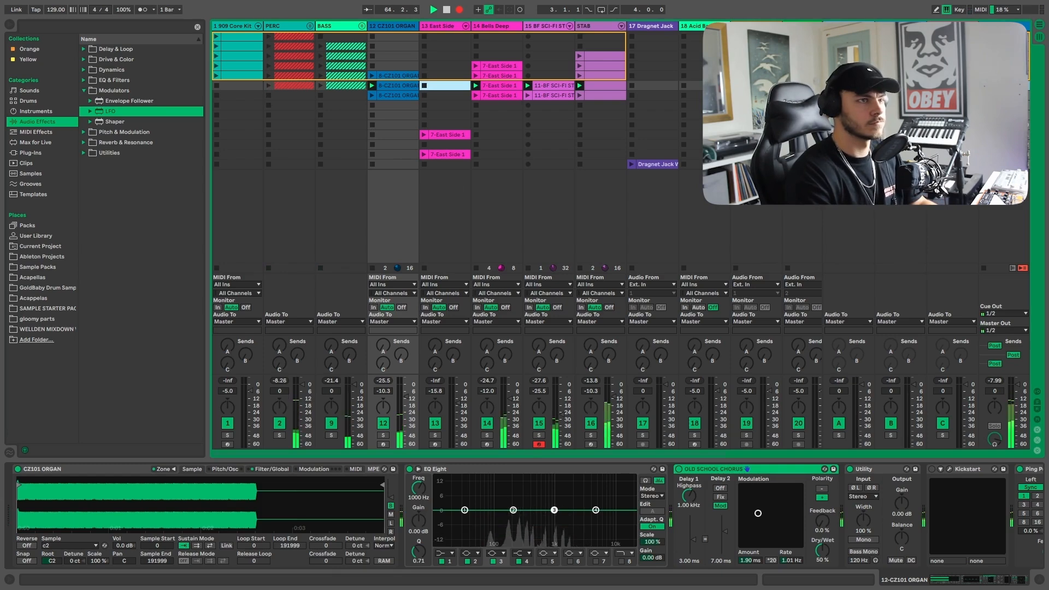
left_click(983, 56)
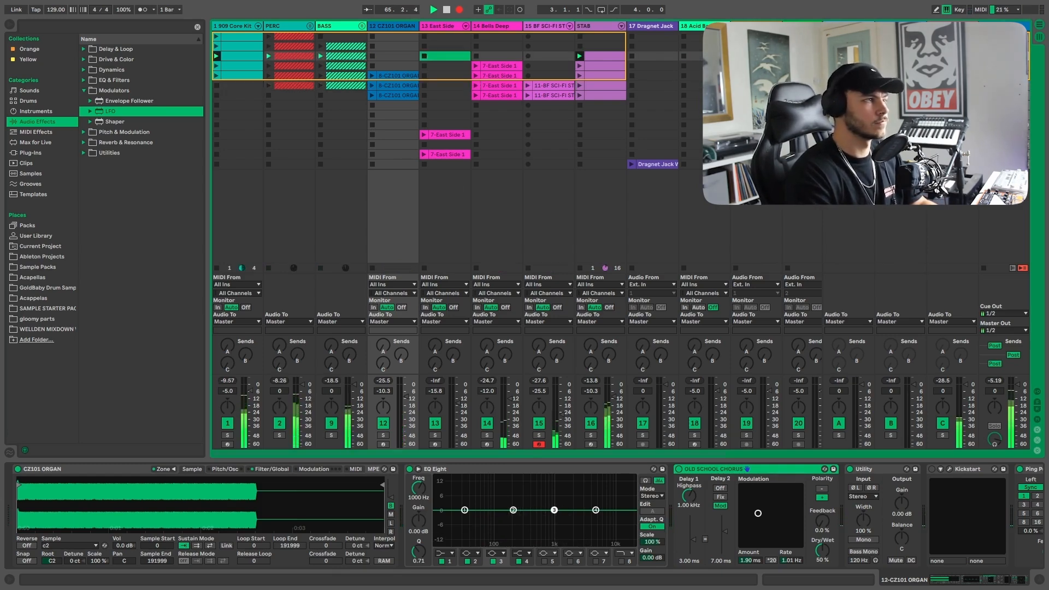
key("Tab")
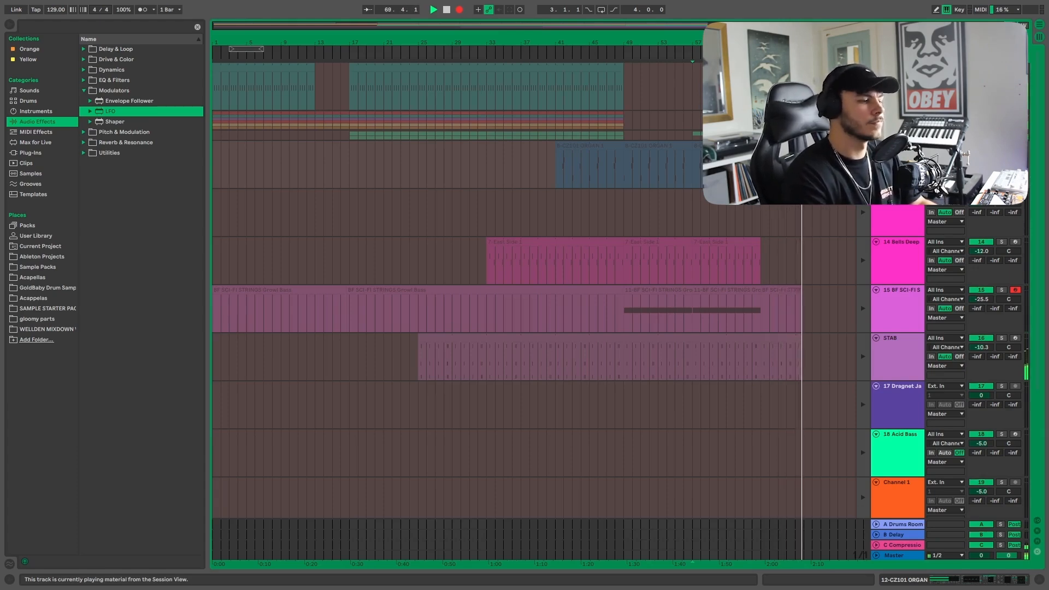
Return to the session grid and relaunch the fourth-scene Bells Deep clip over the playing third scene
key("Tab")
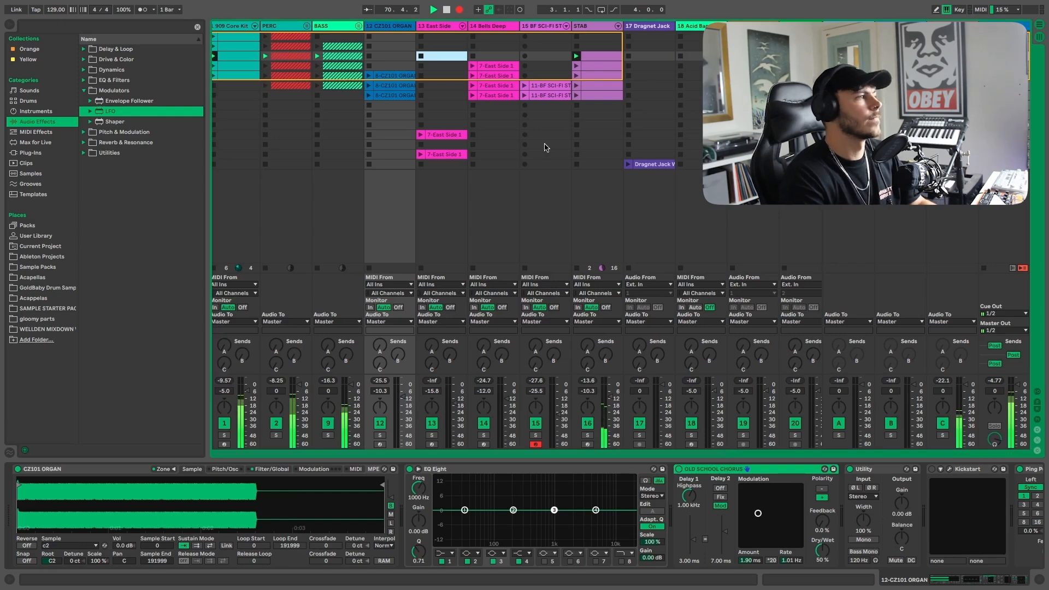
scroll(544, 146, "right", 3)
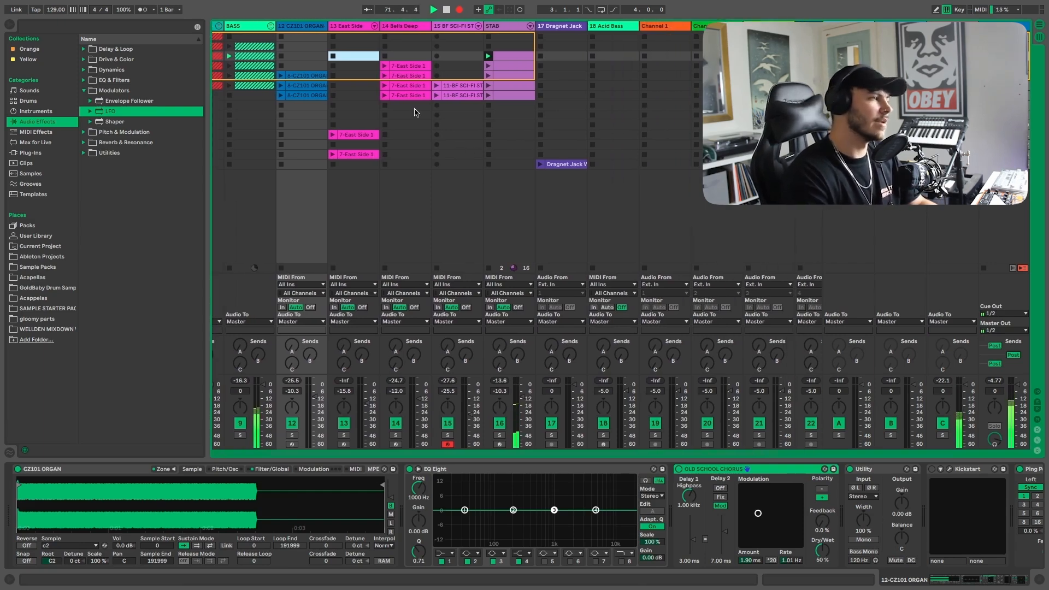
left_click(382, 67)
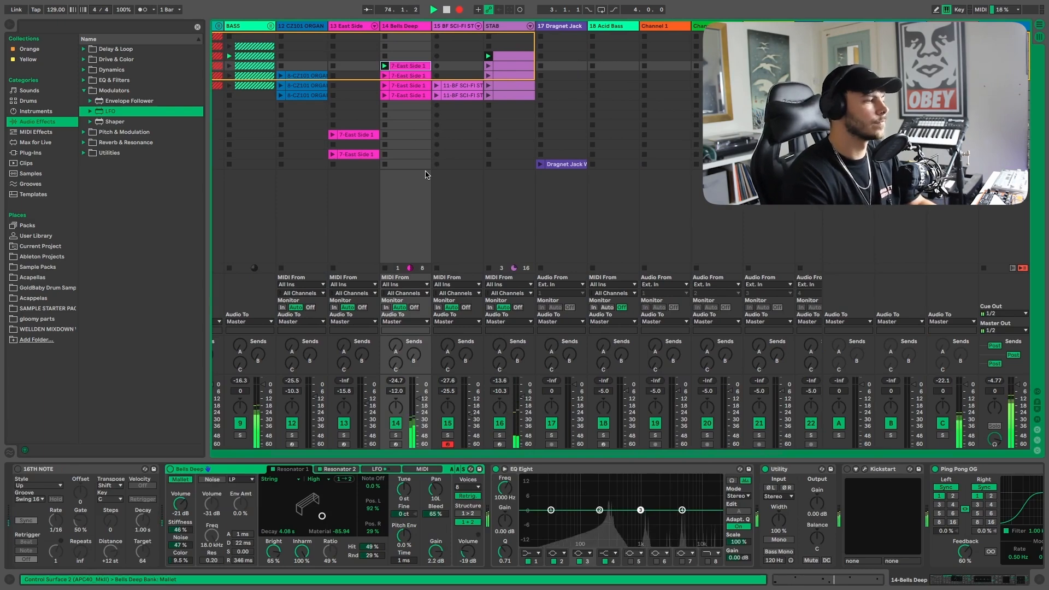
Launch the fifth-scene CZ101 ORGAN clip again and stop the recording in the arrangement
scroll(427, 174, "left", 3)
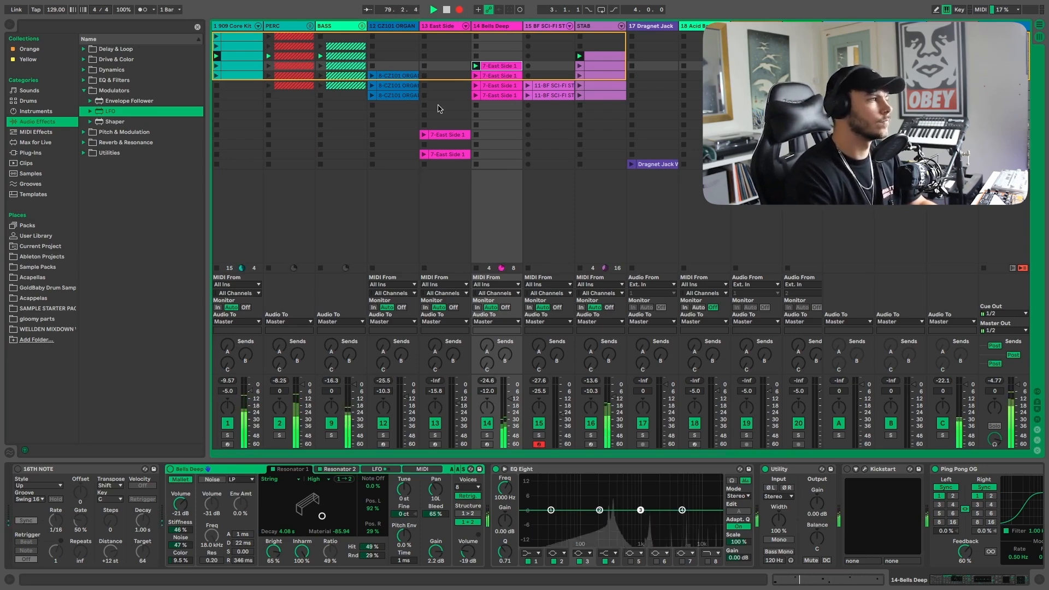
left_click(375, 79)
key("Tab")
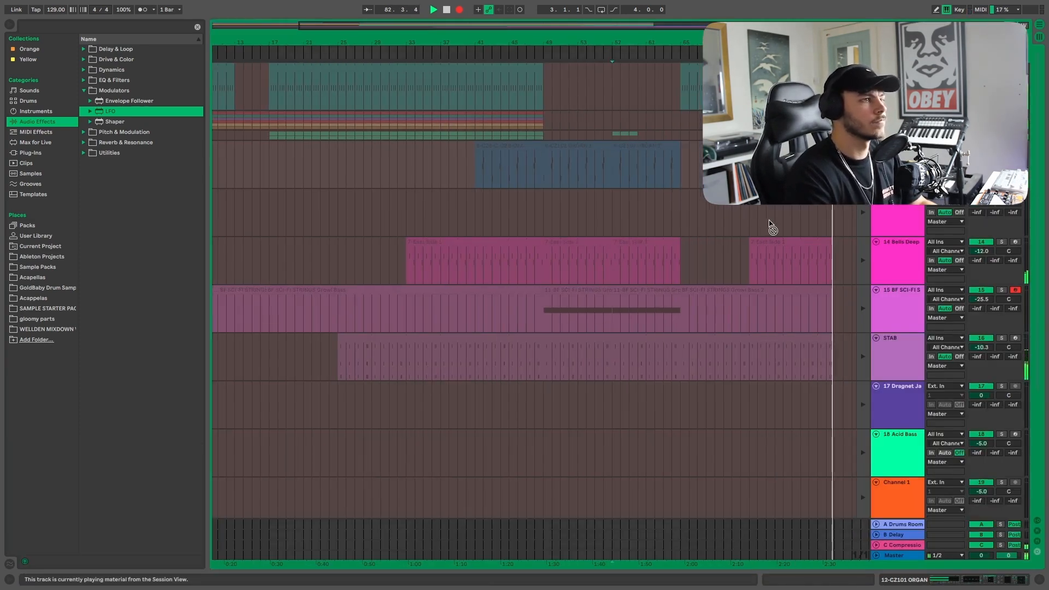
key("space")
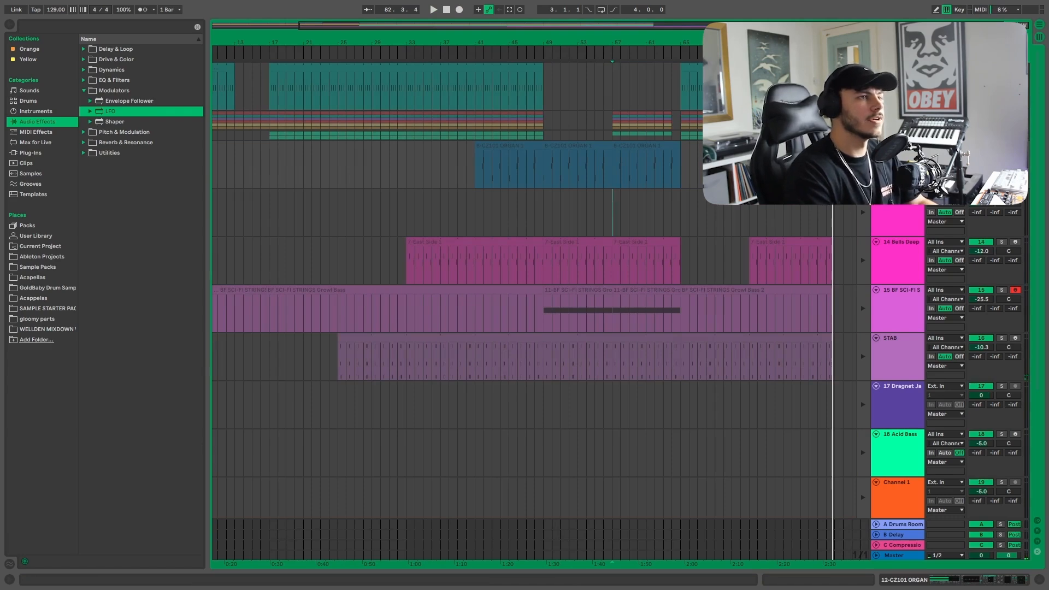
left_click(863, 52)
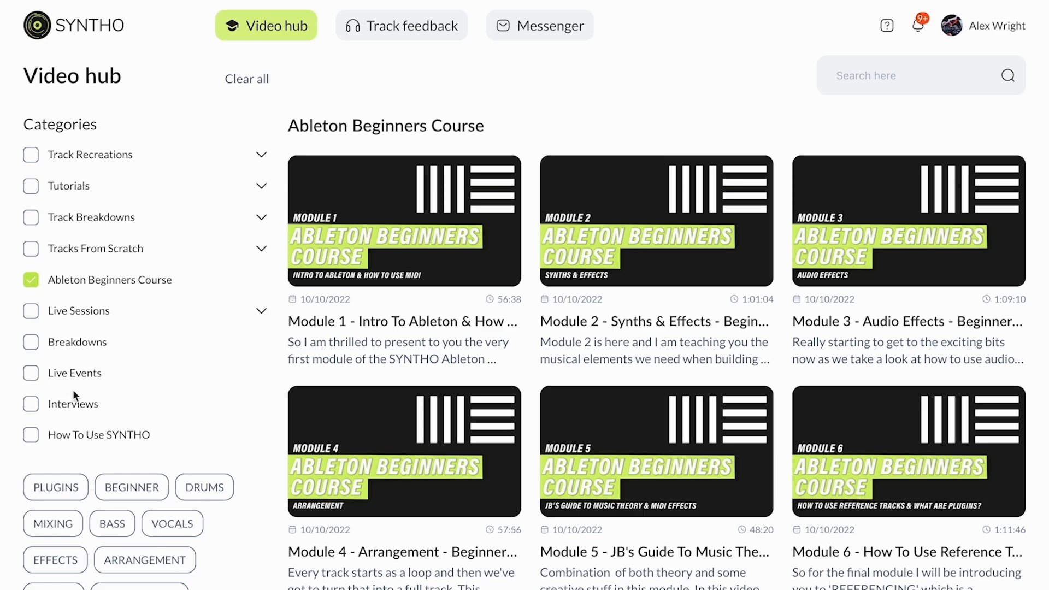
scroll(73, 389, "down", 3)
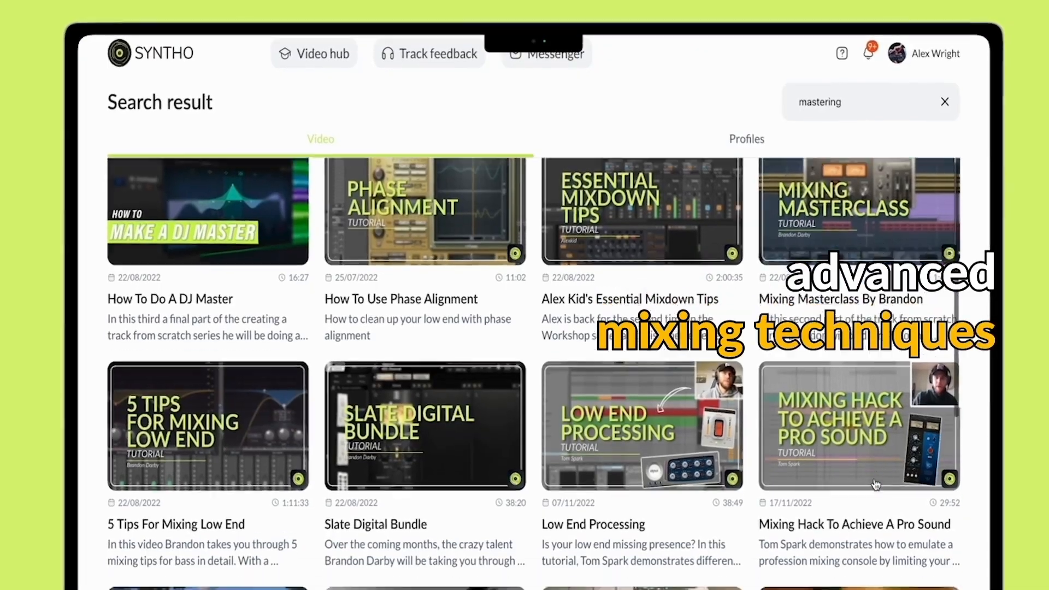
scroll(878, 485, "down", 3)
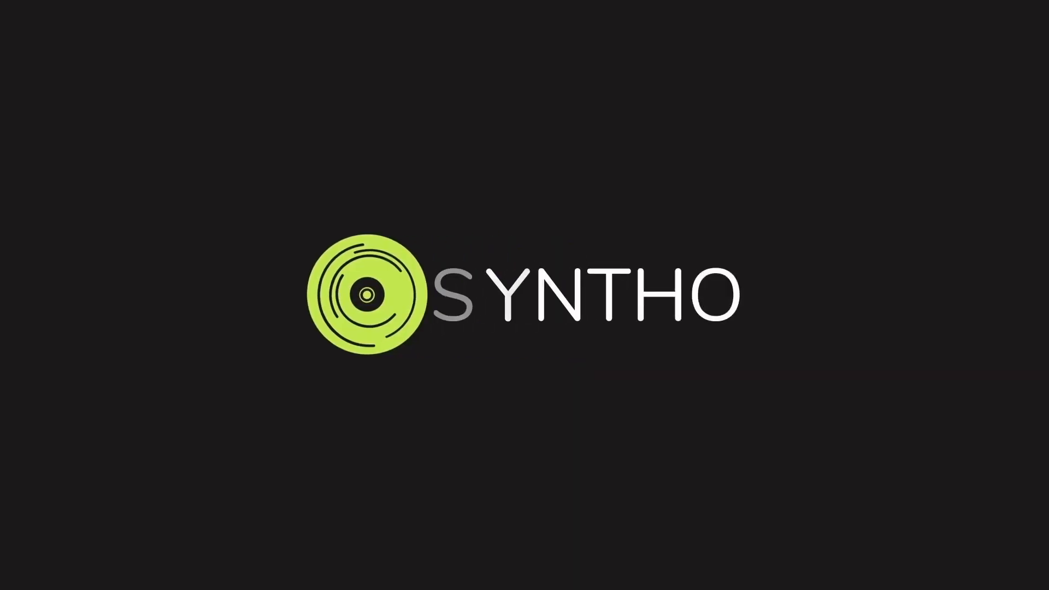
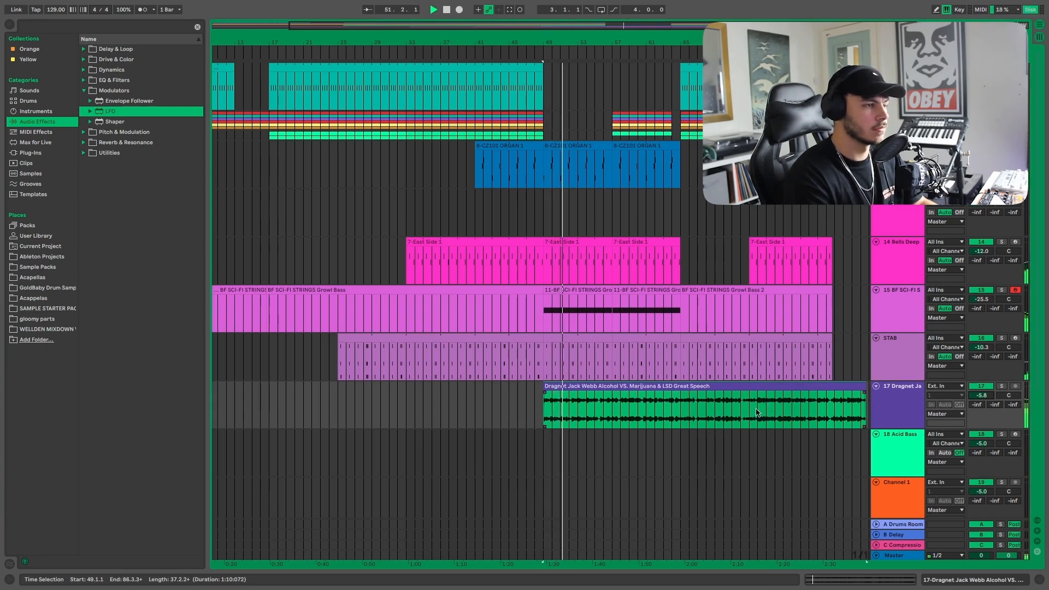
Load the Ping Pong OG delay preset from the Yellow collection onto the Dragnet vocal track
double_click(901, 397)
left_click(28, 61)
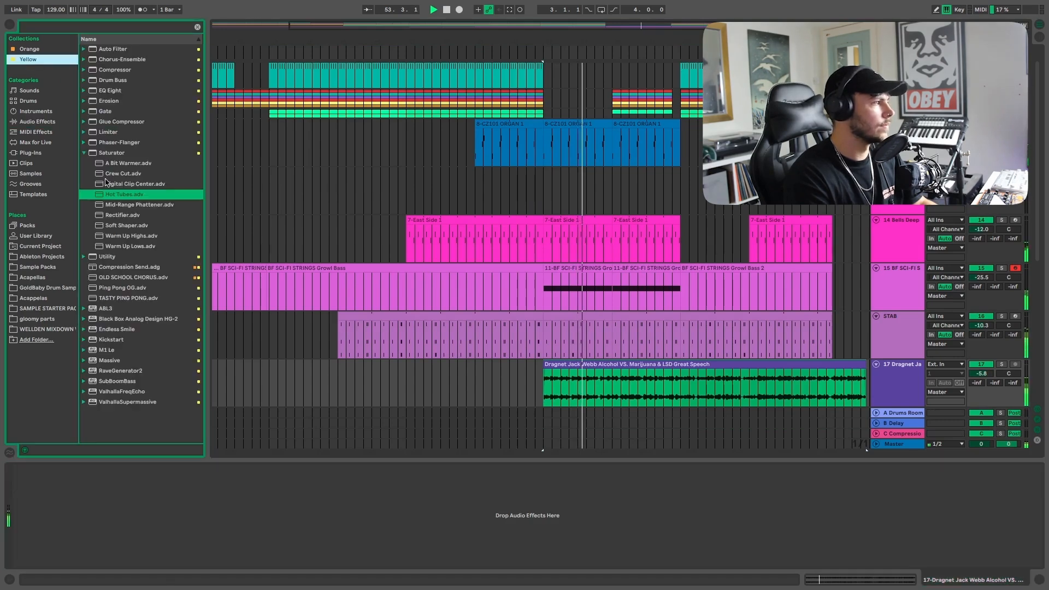
left_click(83, 153)
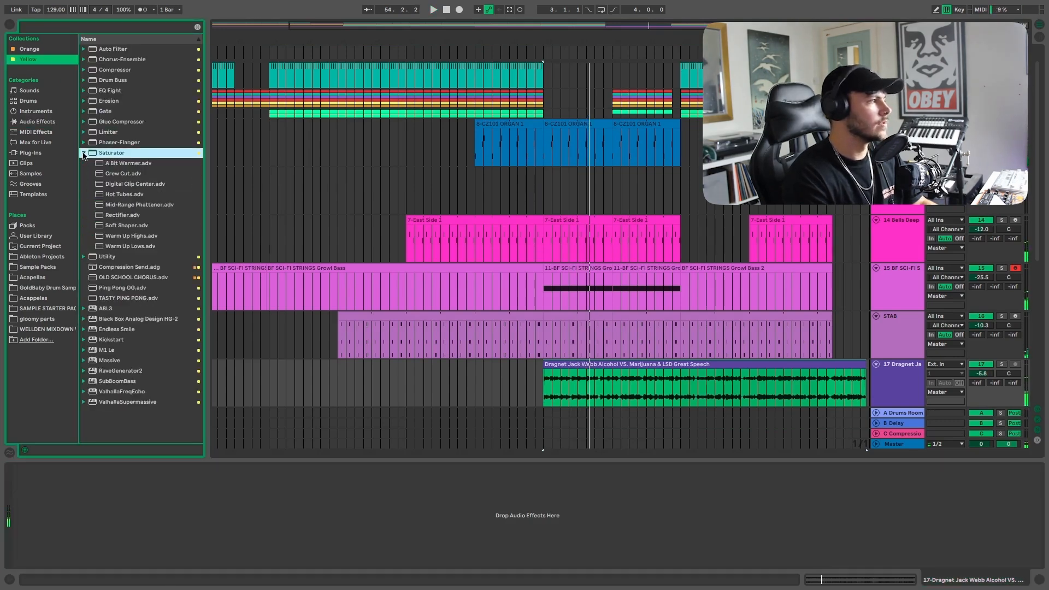
left_click(84, 153)
left_click(126, 195)
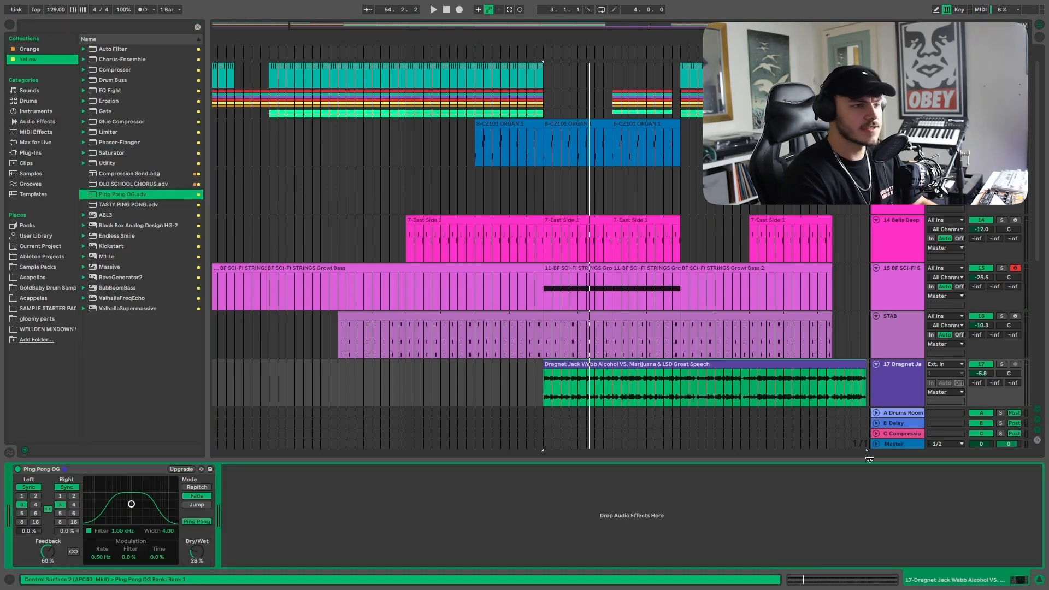
Solo the Dragnet vocal track and listen to it from bars 72 and 69 to find a usable phrase
left_click(998, 364)
left_click(743, 391)
key("space")
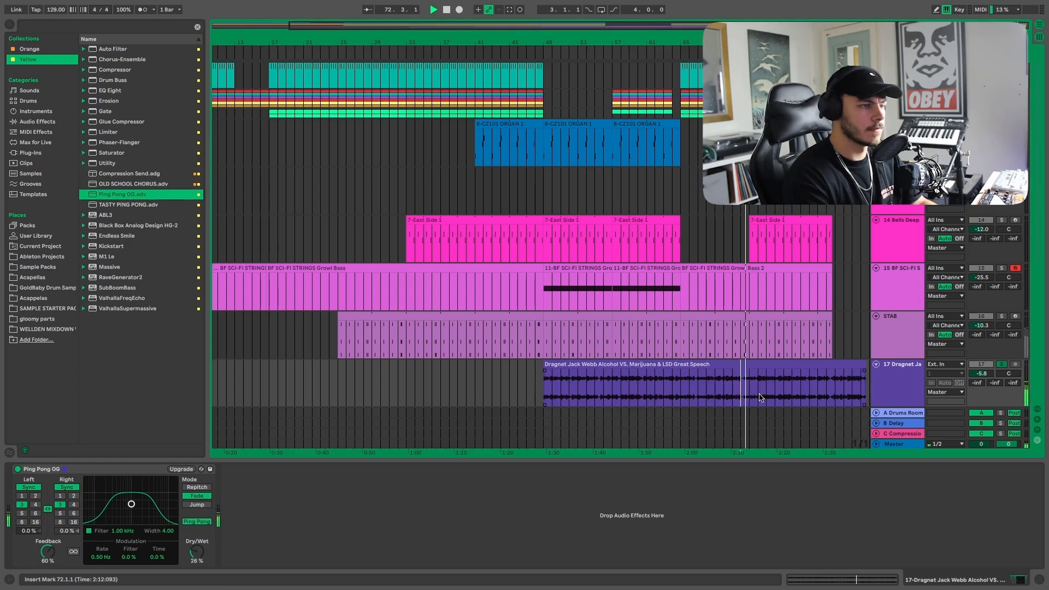
scroll(758, 398, "up", 5)
left_click(649, 397)
key("space")
key("space")
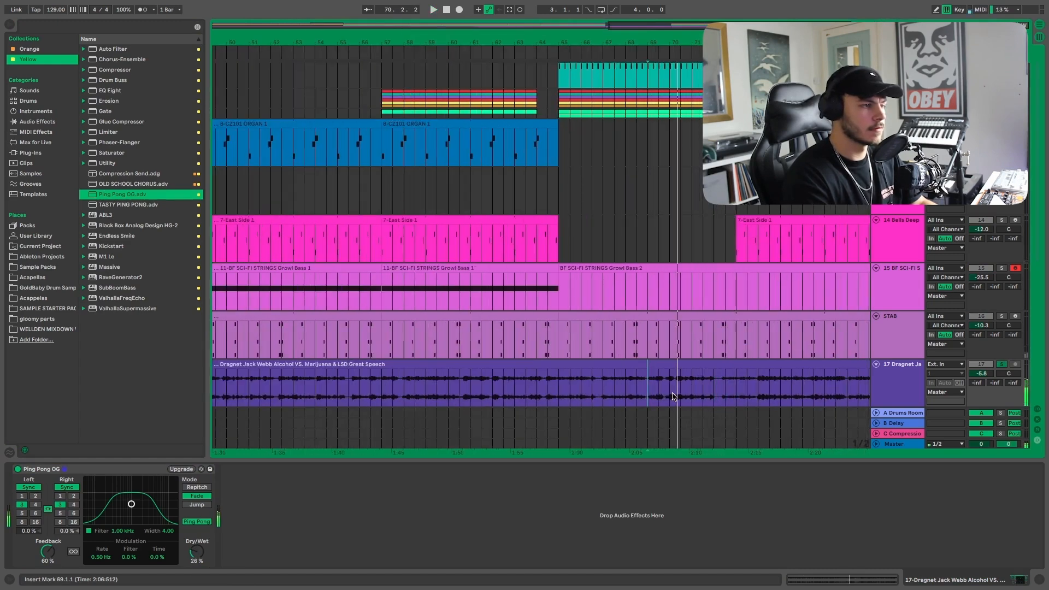
key("space")
Narrow the arrangement grid and split the vocal phrase from 70.2.1 to 72.2.1 into its own clip
left_click(676, 396)
key("ctrl+1")
key("ctrl+1")
key("space")
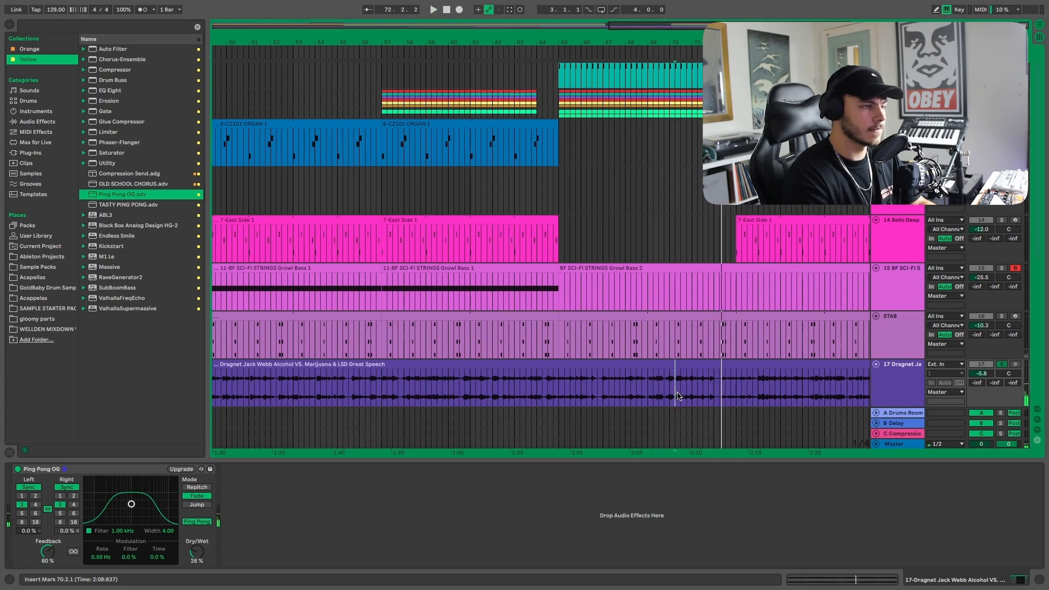
key("space")
left_click_drag(675, 390, 727, 393)
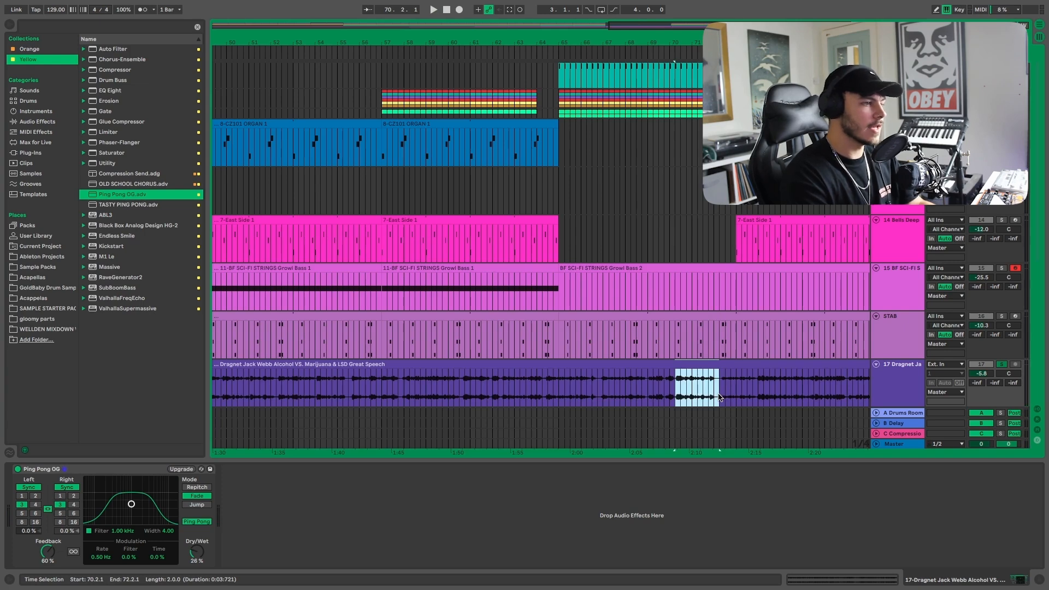
key("ctrl+e")
Move the split vocal phrase earlier so it starts at 63.2.1
scroll(701, 377, "down", 2)
left_click(699, 365)
left_click_drag(696, 365, 562, 364)
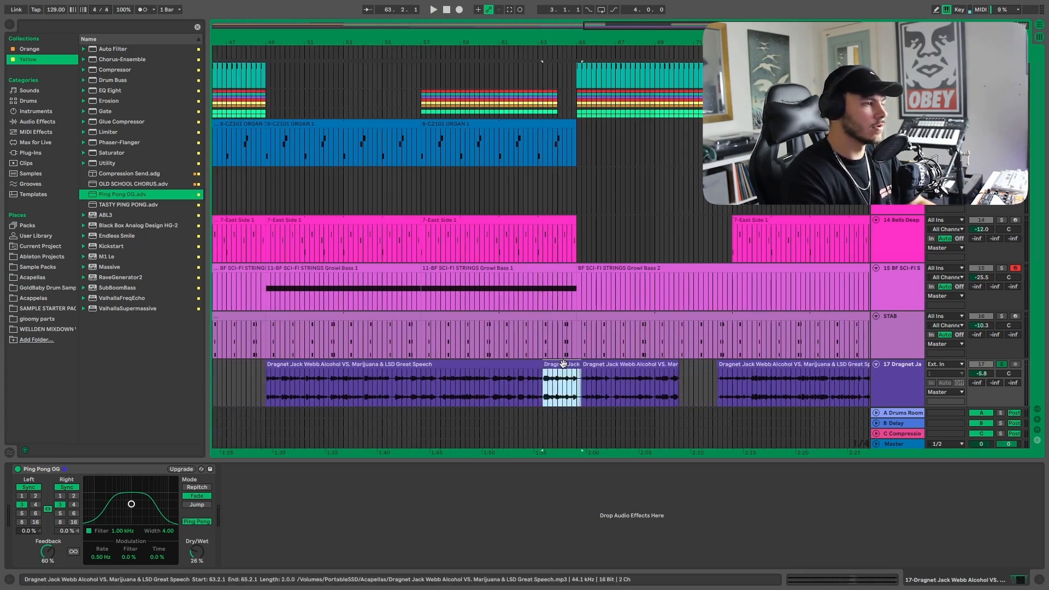
Delete the leftover Dragnet vocal sections following the moved phrase
key("Delete")
left_click_drag(717, 367, 723, 366)
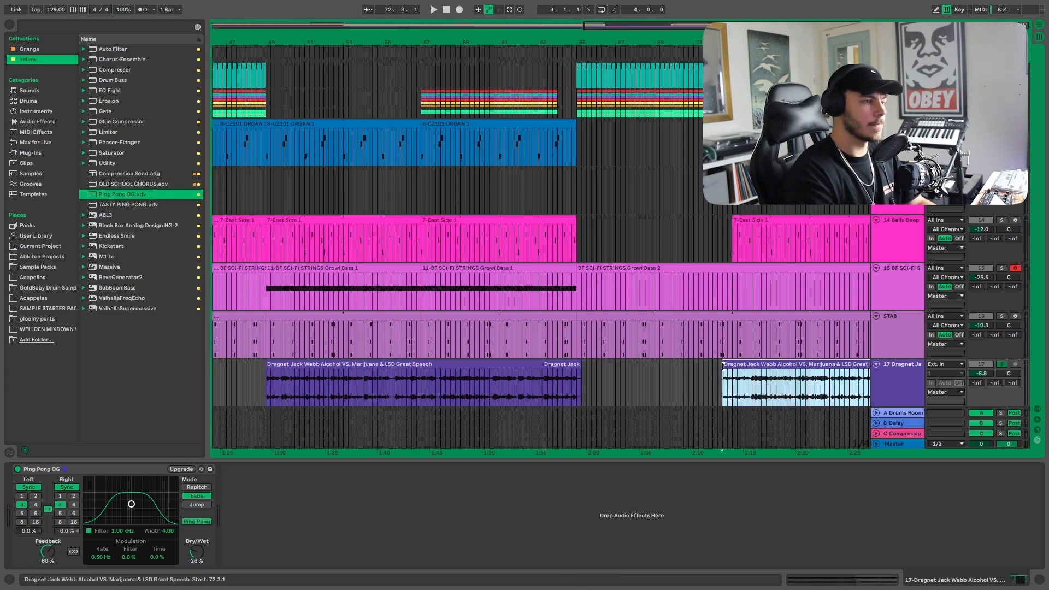
key("Delete")
Listen to the end of the long Dragnet vocal clip and trim it to bar 62, leaving a gap before the short phrase
left_click(474, 387)
key("space")
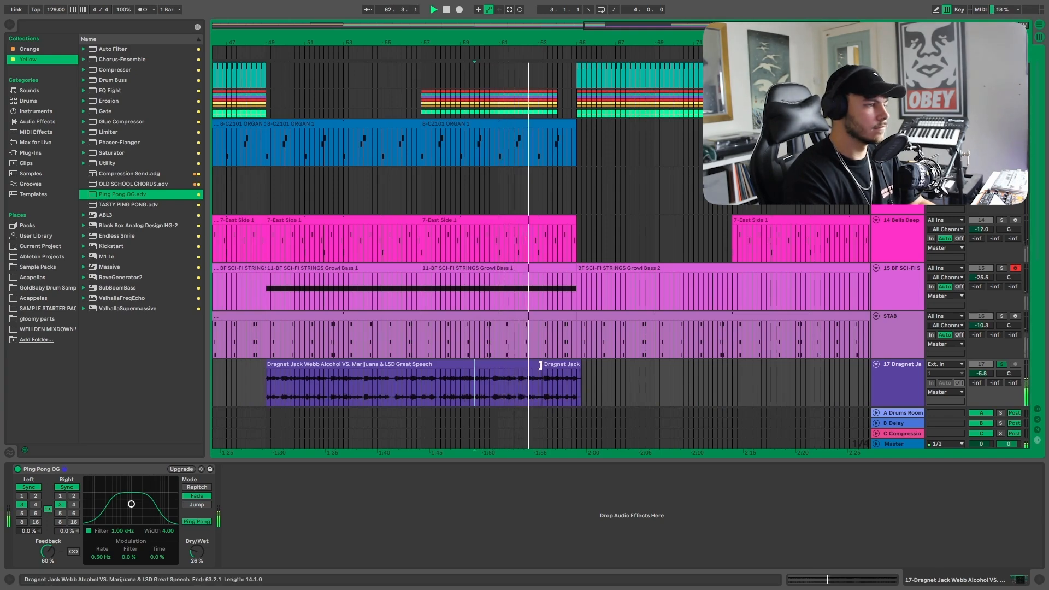
left_click_drag(540, 365, 524, 366)
key("space")
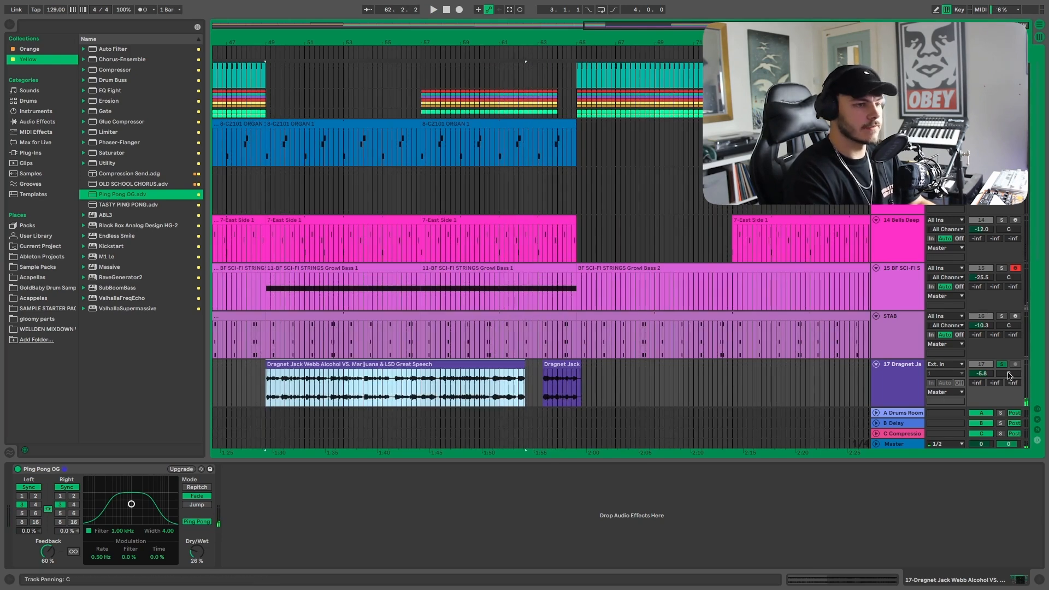
Play the vocal in the full mix with its track volume at -5.1 dB and the Ping Pong OG dry/wet at 32%
left_click(455, 385)
key("space")
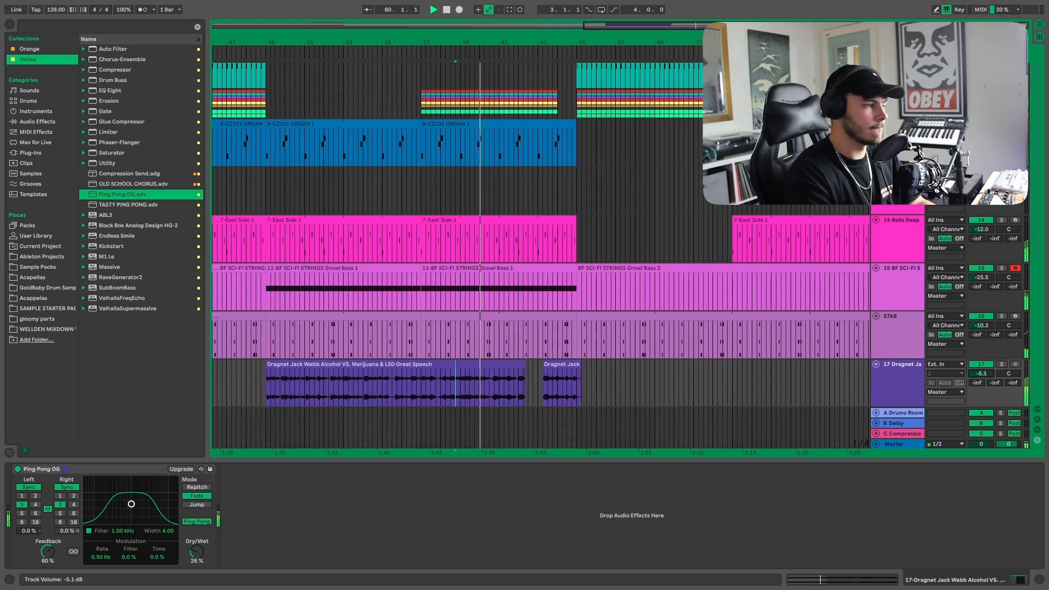
left_click(276, 482)
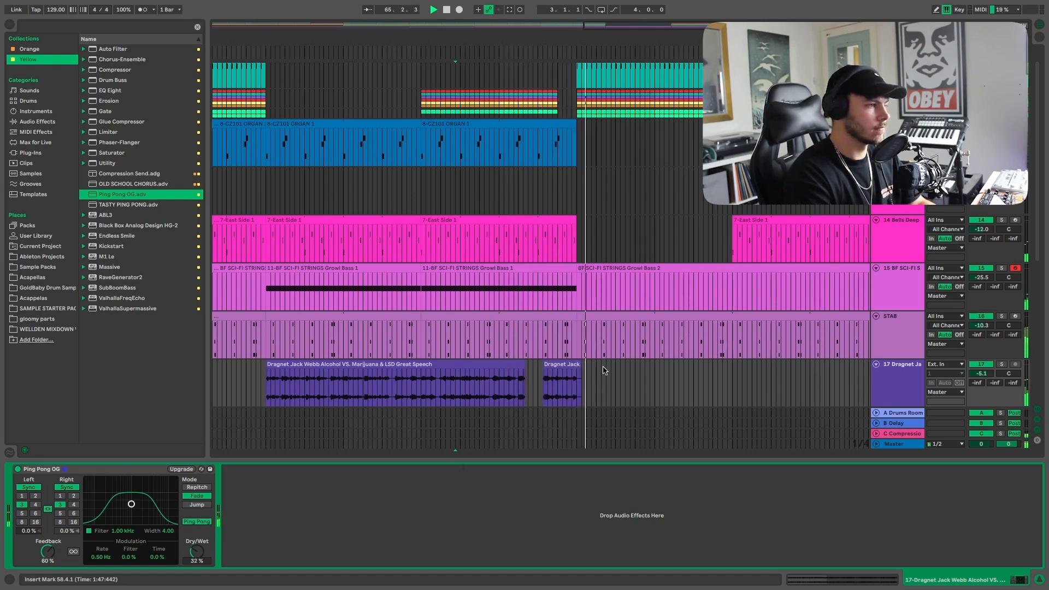
Move the short vocal phrase clip to start at 63.1.1, so it ends where the drums return at bar 65
left_click_drag(569, 364, 565, 364)
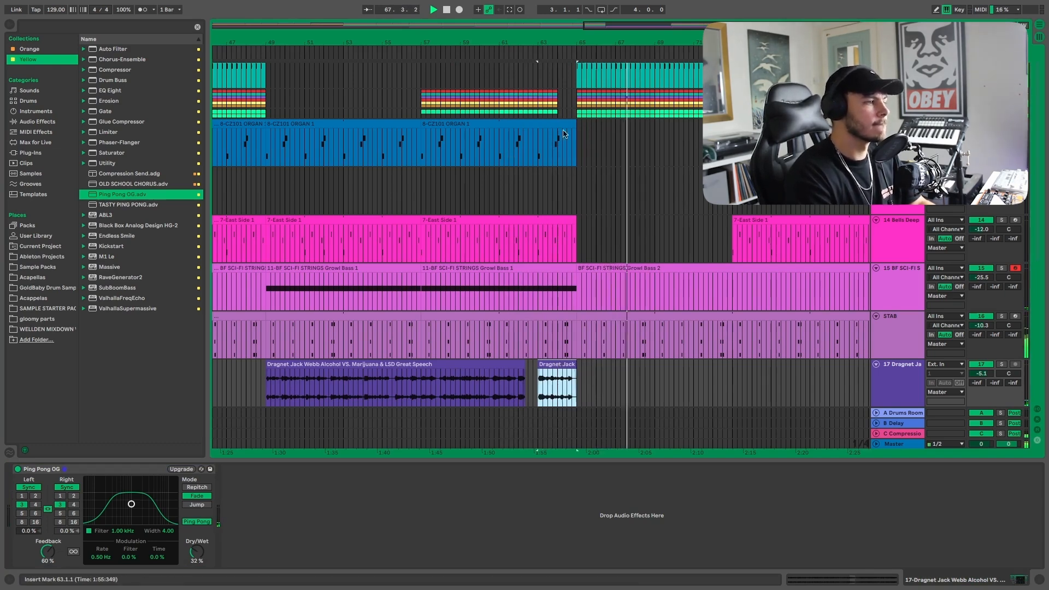
Play the vocal phrase into the drop and copy one bar of the 909 kick pattern into bar 64
left_click(512, 49)
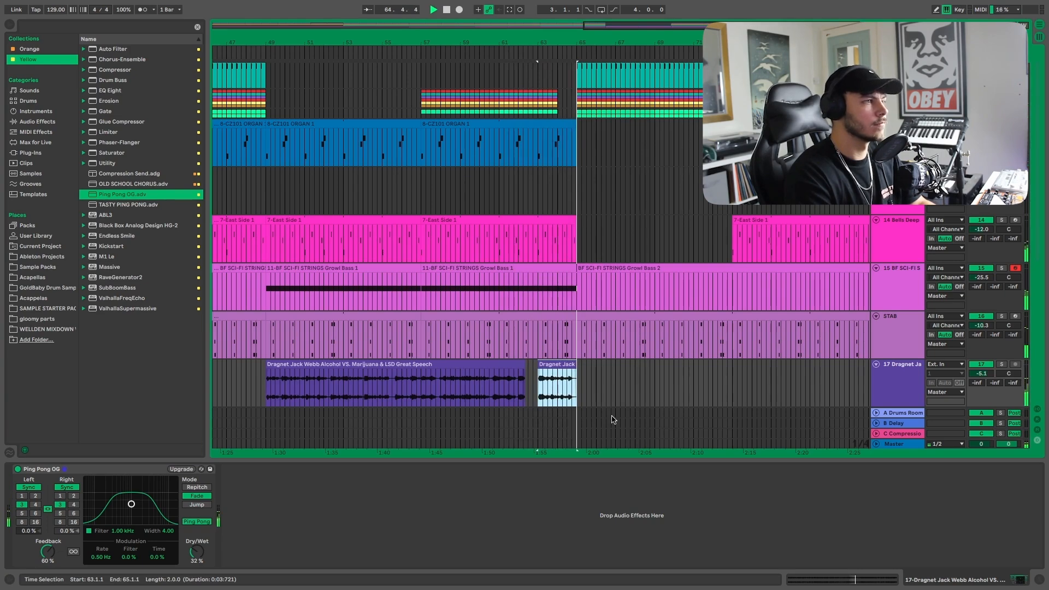
key("shift+w")
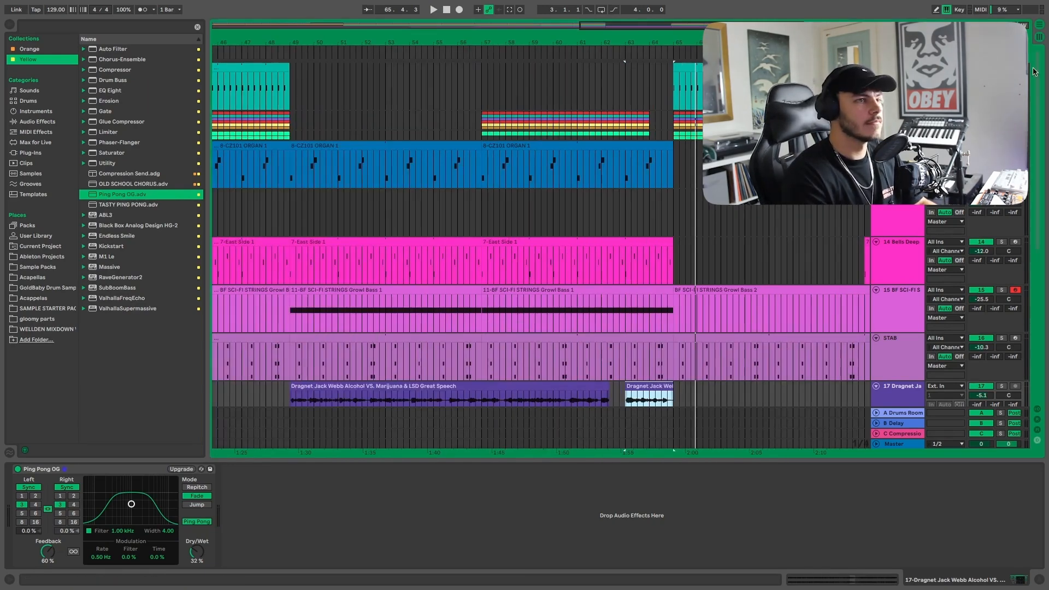
left_click(1015, 67)
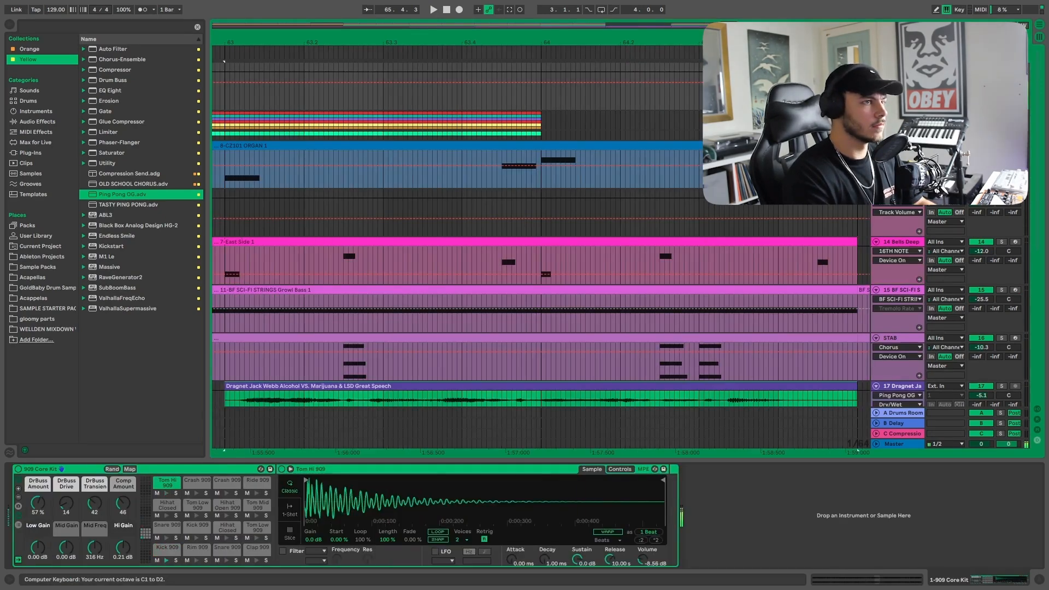
scroll(692, 125, "down", 3)
scroll(692, 125, "right", 2)
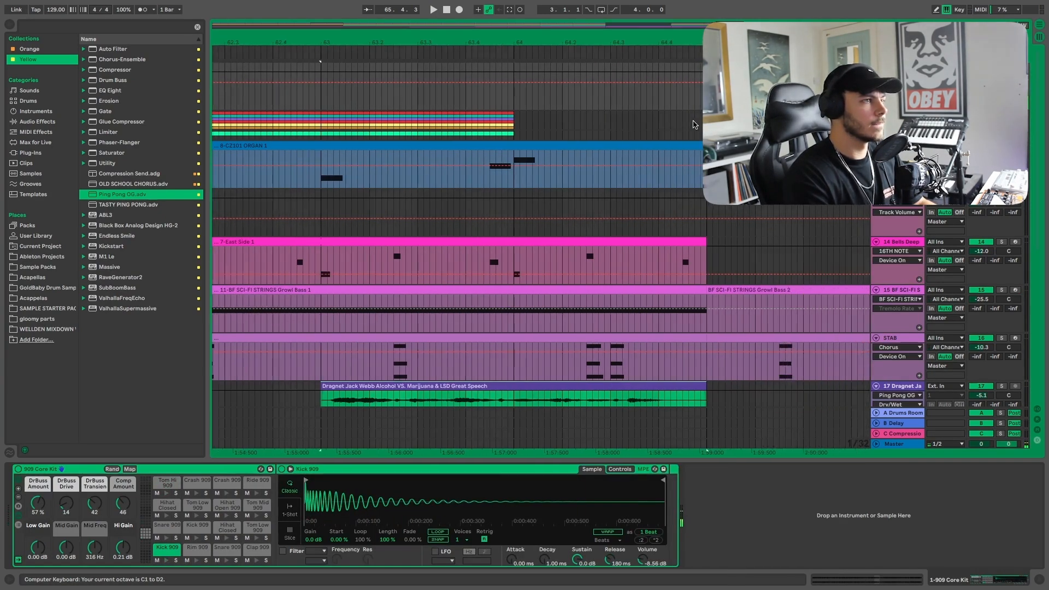
scroll(692, 125, "down", 6)
left_click(740, 97)
left_click_drag(725, 66, 673, 65)
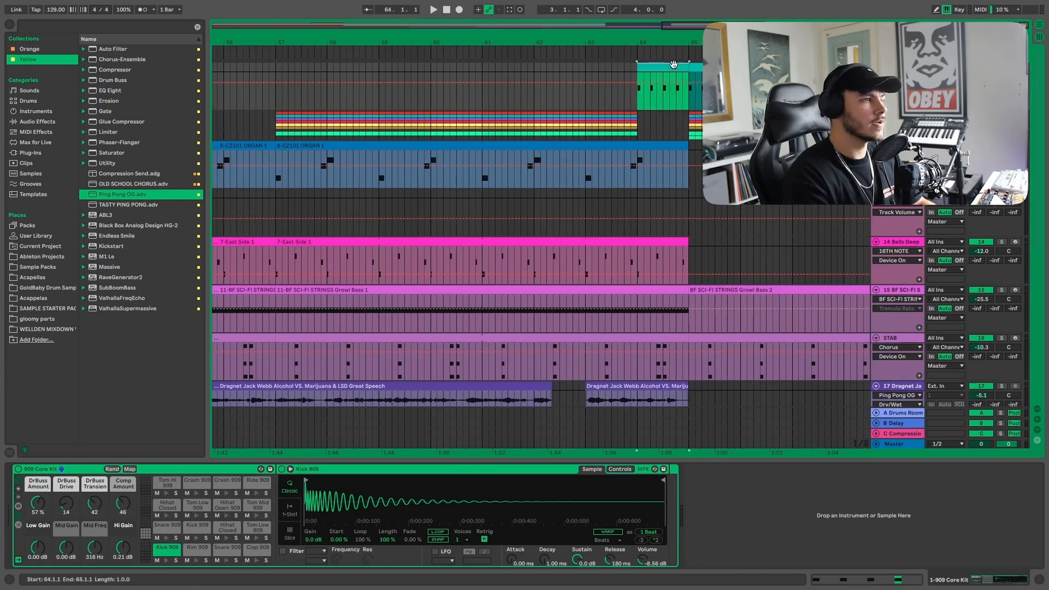
Add Kick 909 notes on the four offbeats of the bar 64 clip to make a steady eighth-note pattern
double_click(660, 65)
key("b")
left_click(311, 377)
left_click(533, 377)
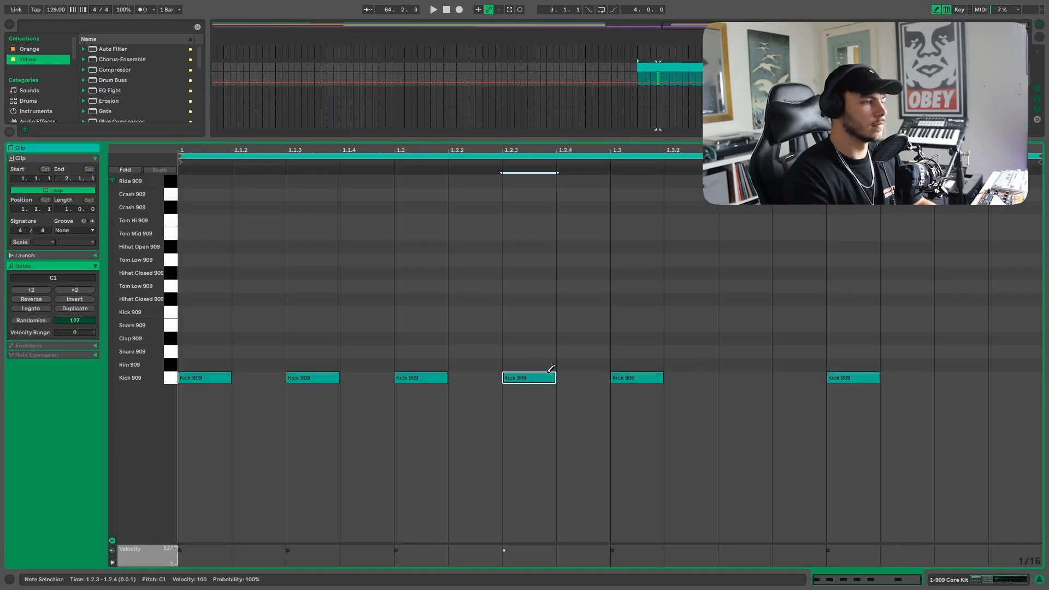
left_click(757, 377)
left_click(972, 377)
key("b")
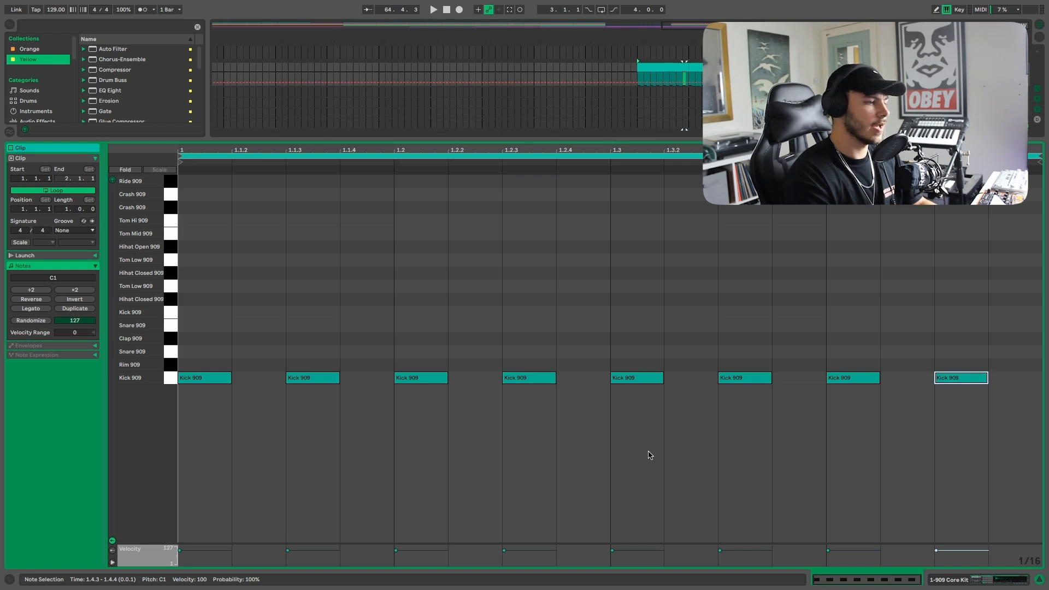
Enlarge the velocity lane and shape the eight kick velocities into a rising ramp from about 6 to about 88
left_click_drag(627, 543, 634, 263)
key("b")
left_click(226, 522)
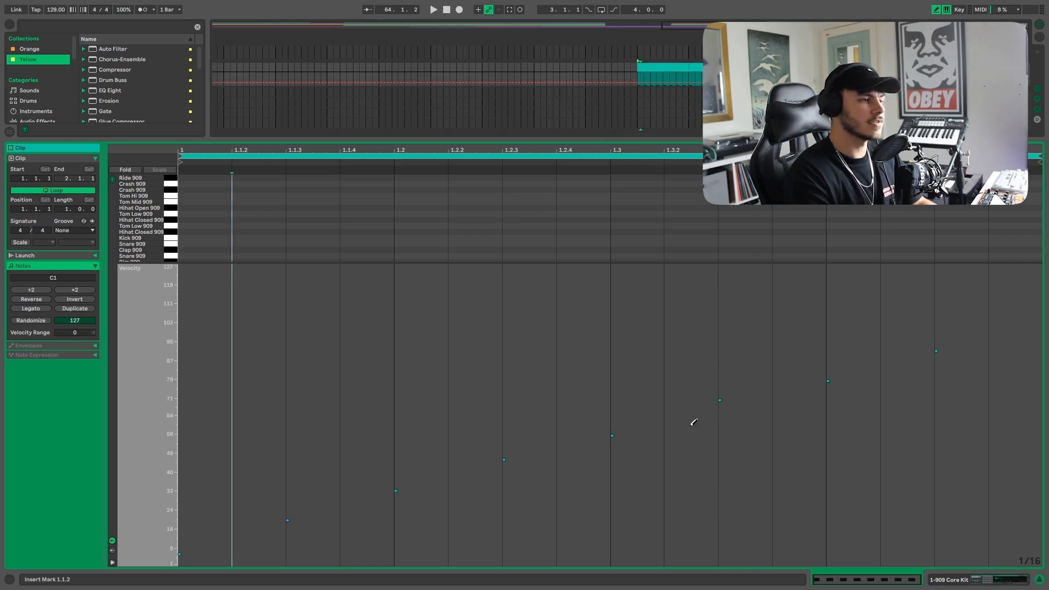
key("b")
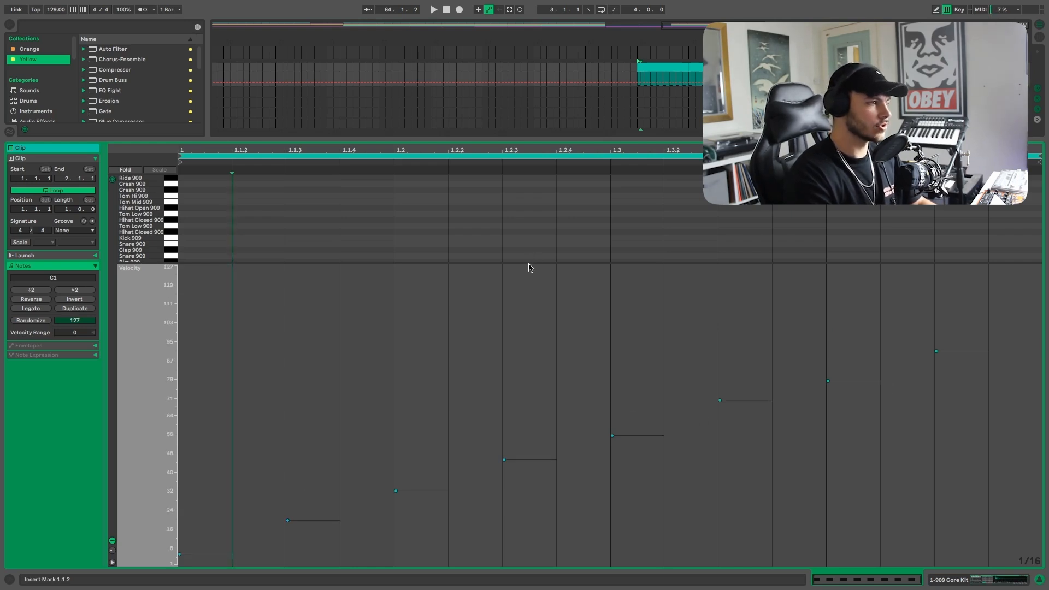
left_click_drag(528, 262, 555, 256)
key("b")
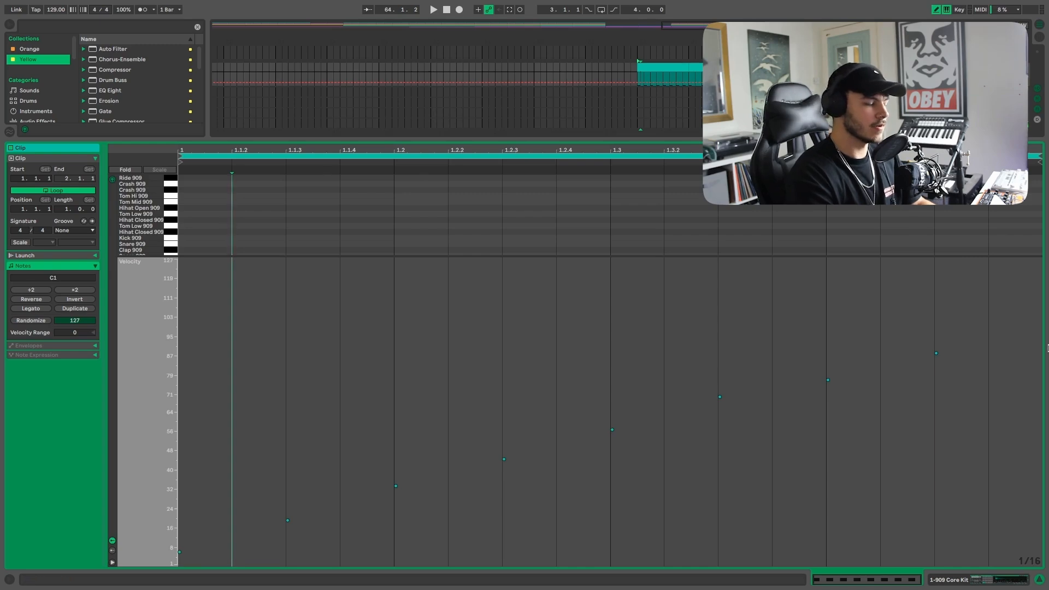
Return to the arrangement, play the kick build-up in bar 64 into the drop, and review its note velocities
key("ctrl+alt+l")
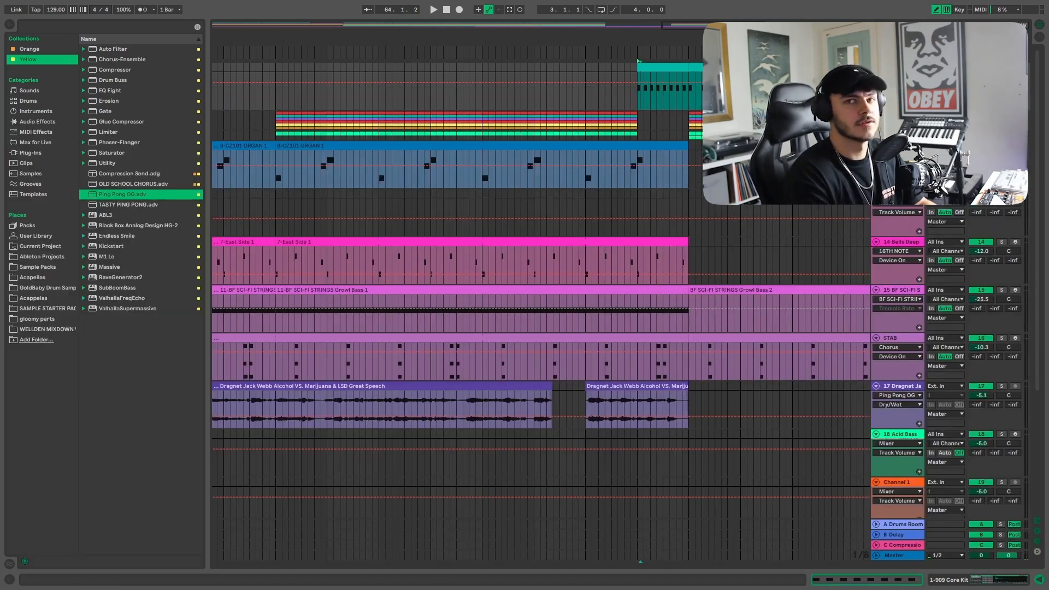
left_click(1001, 67)
key("b")
left_click(637, 75)
key("space")
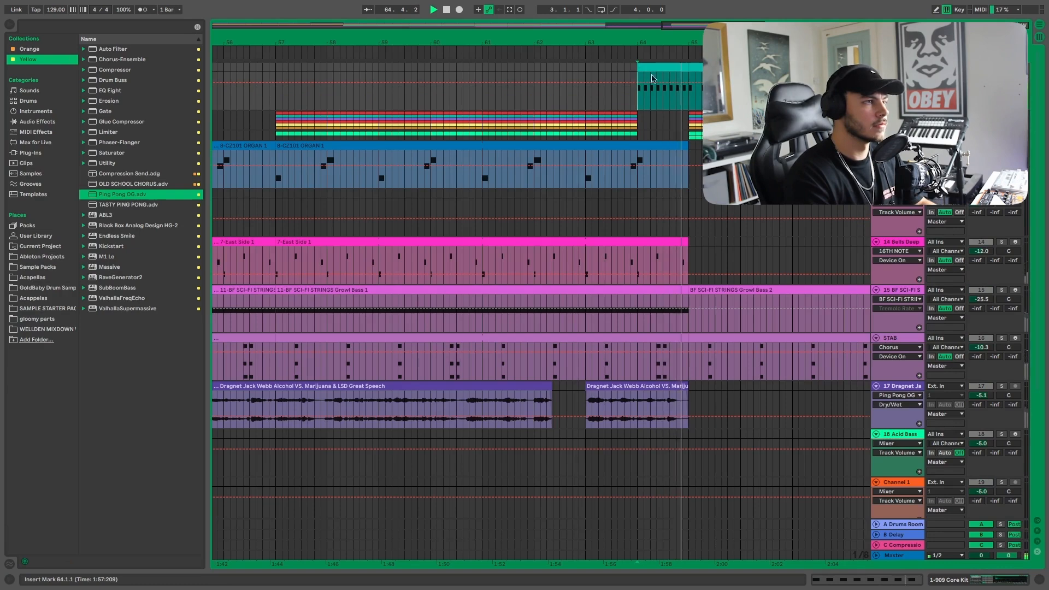
double_click(652, 79)
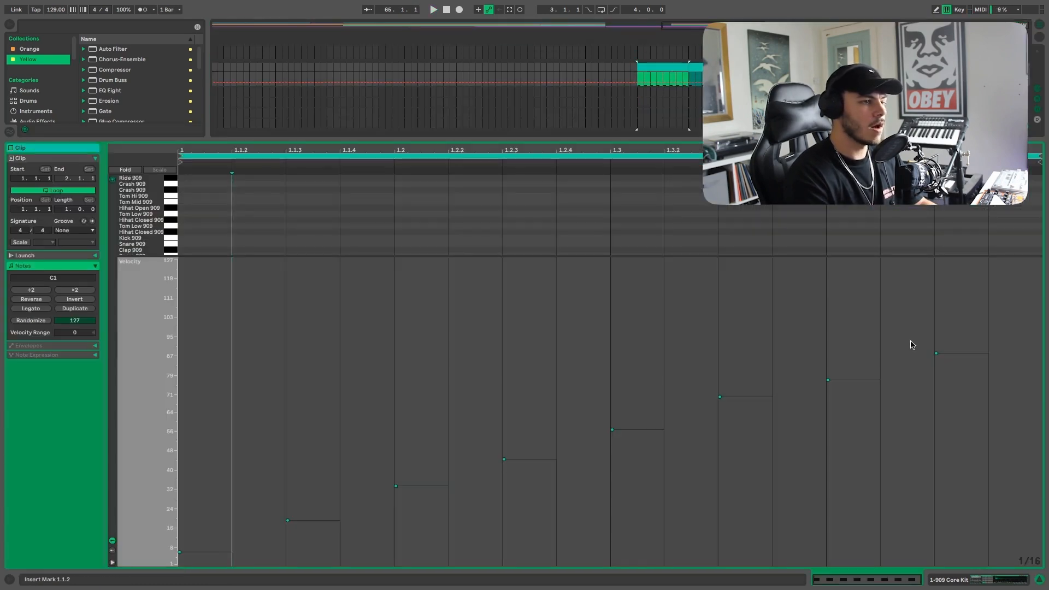
key("b")
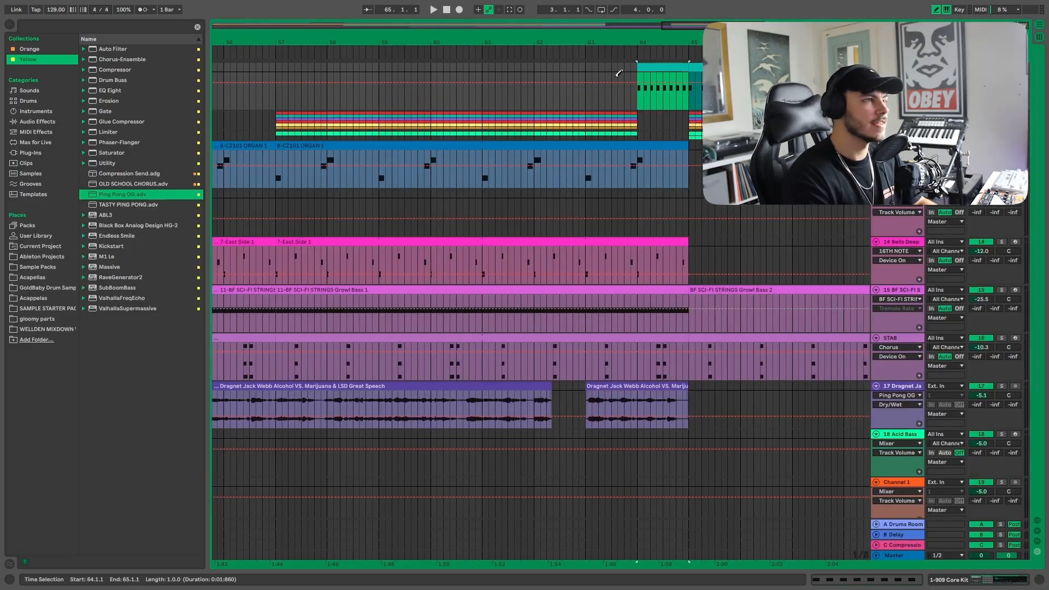
left_click(596, 52)
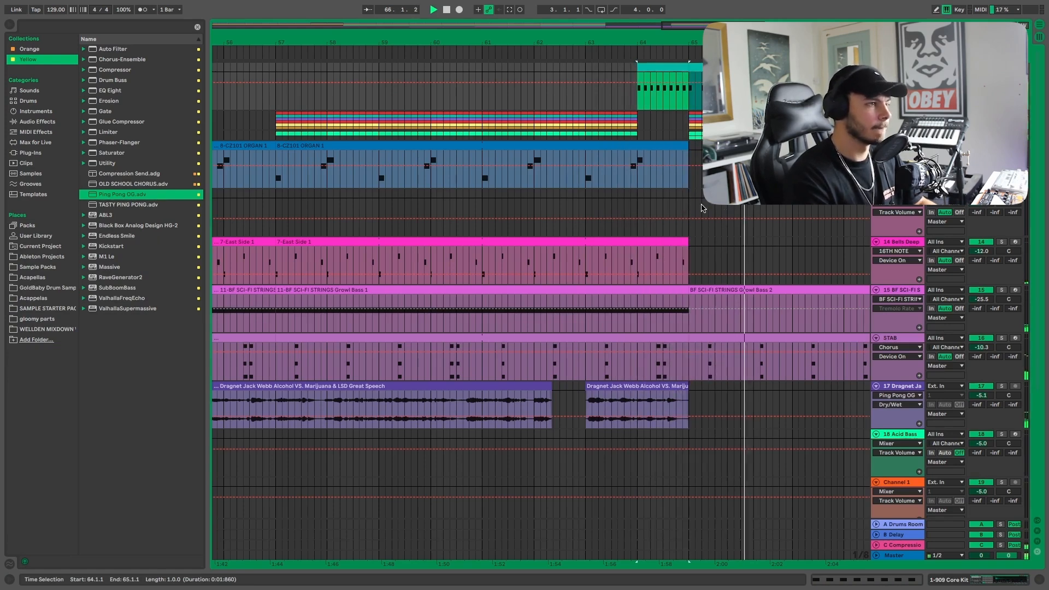
key("space")
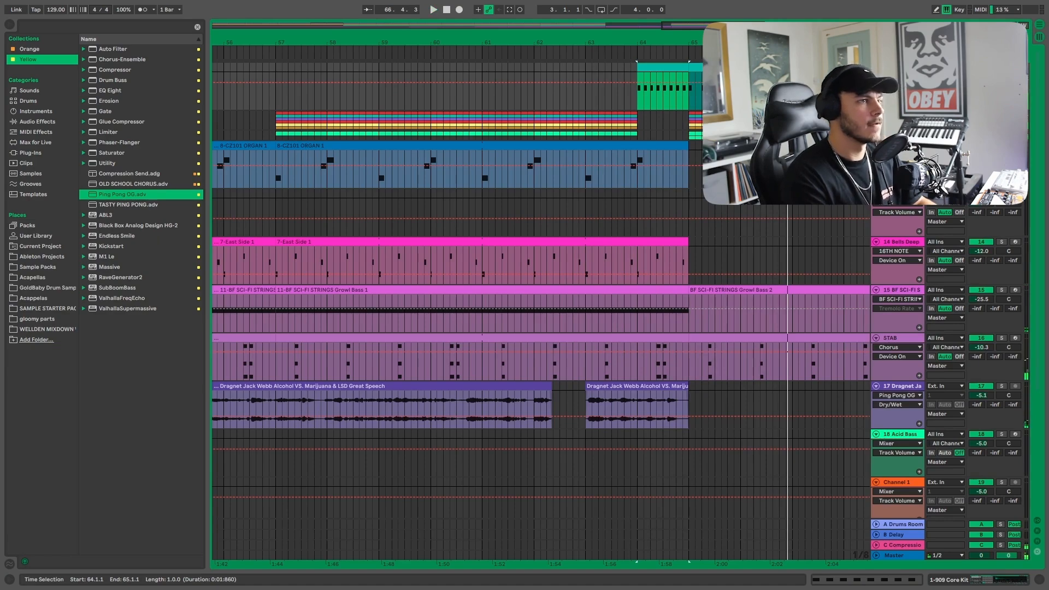
Place MG_130_FX_12.wav from the SAMPLE STARTER PACK folder on Channel 1 from bar 63 to 65, with the track volume at -18.1 dB
scroll(721, 235, "down", 5)
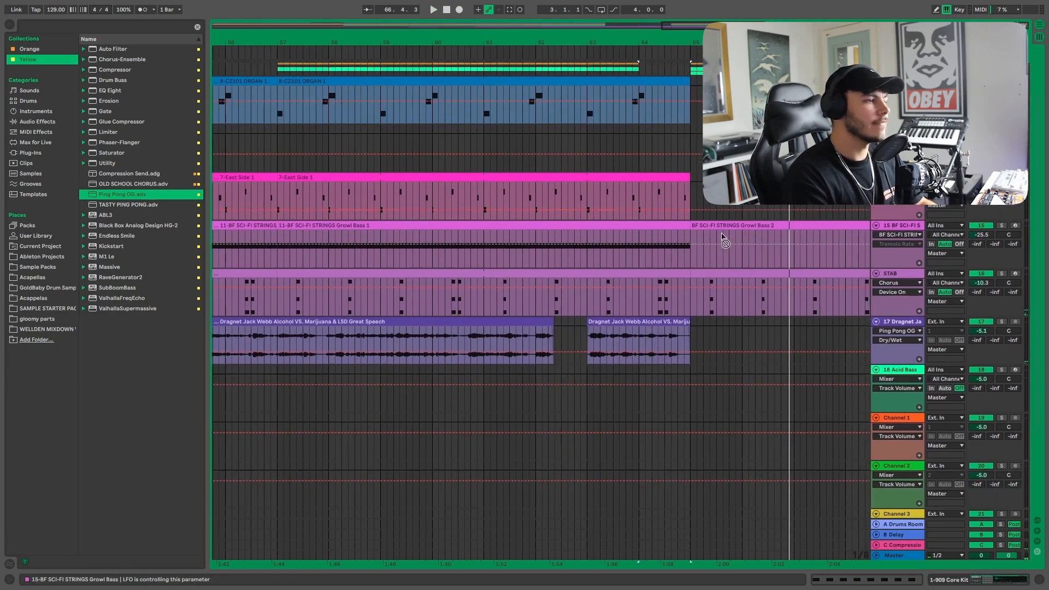
scroll(708, 229, "up", 5)
scroll(704, 227, "up", 1)
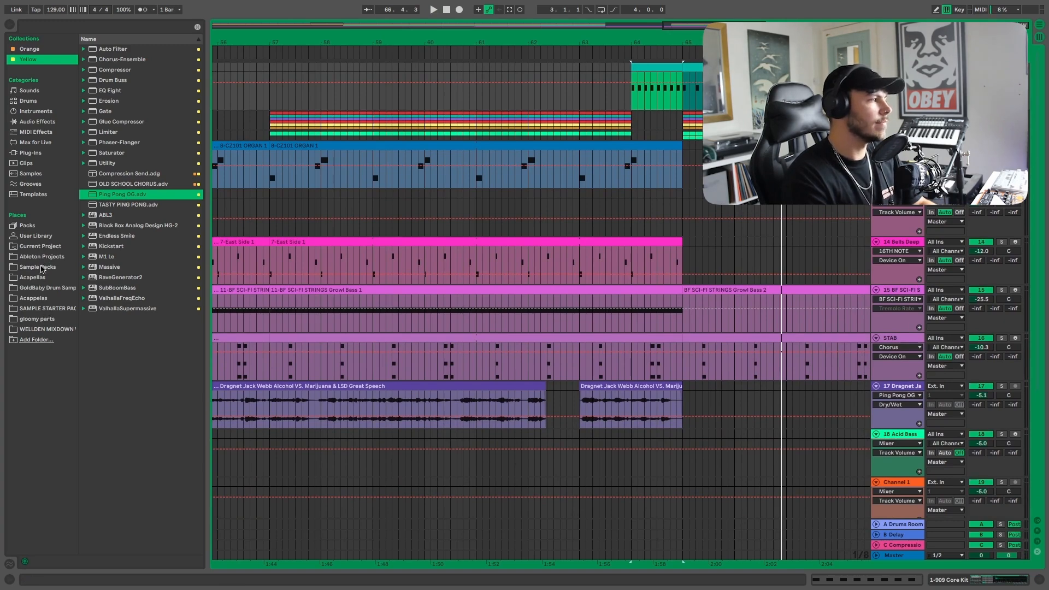
left_click(43, 308)
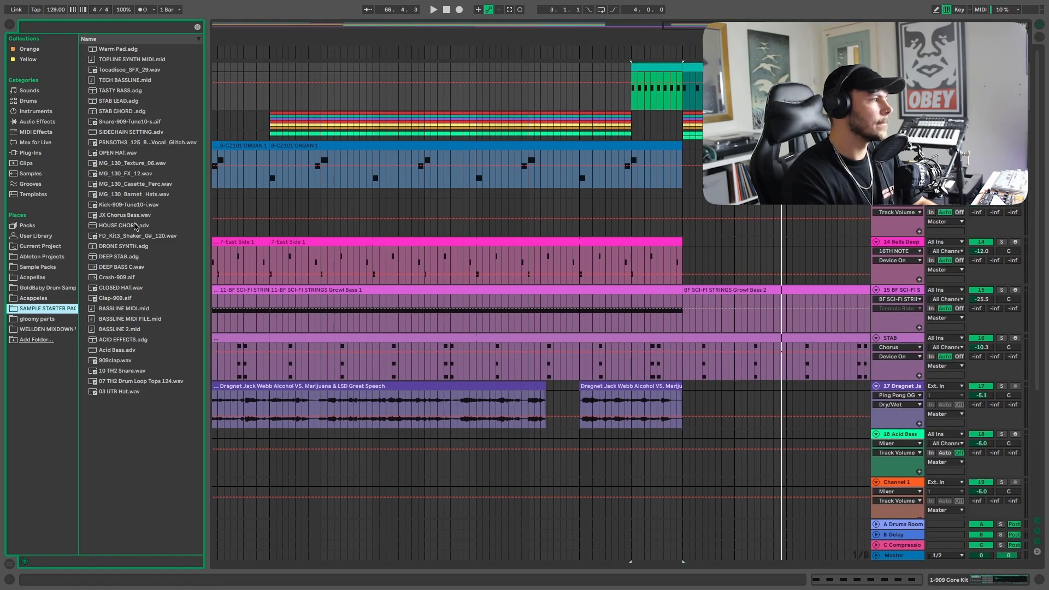
left_click_drag(125, 173, 582, 496)
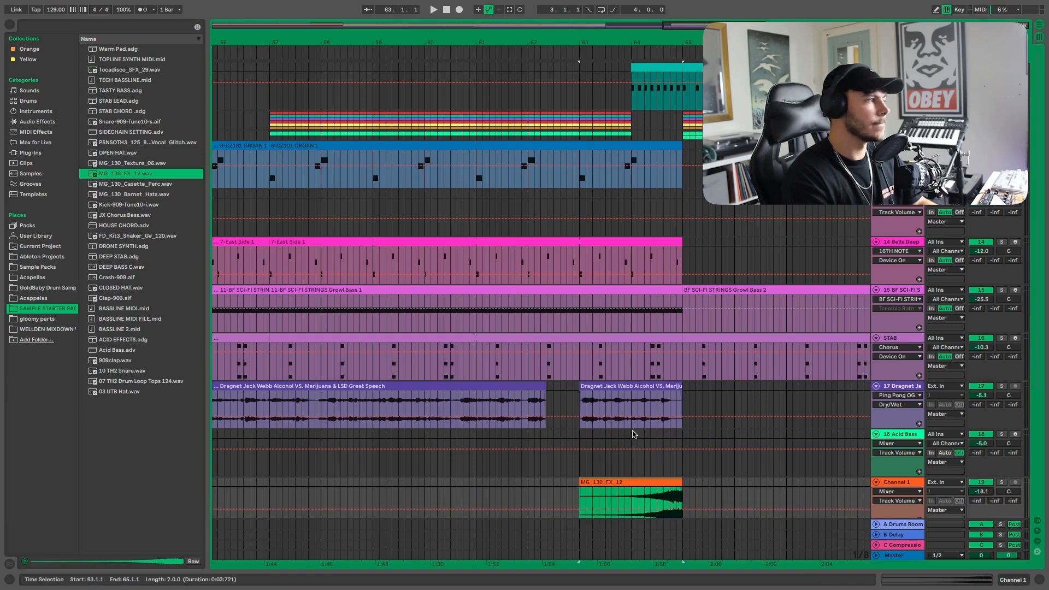
Preview Tocadisco_SFX_29.wav and place it on Channel 2 starting at 49.1.1, where the vocal breakdown begins
scroll(623, 437, "down", 3)
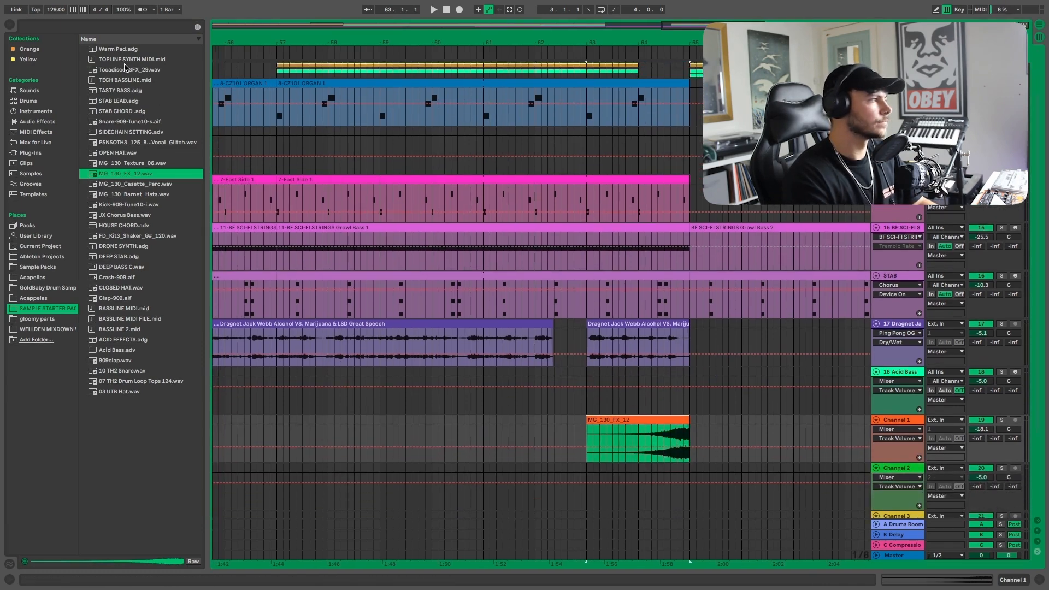
left_click(125, 69)
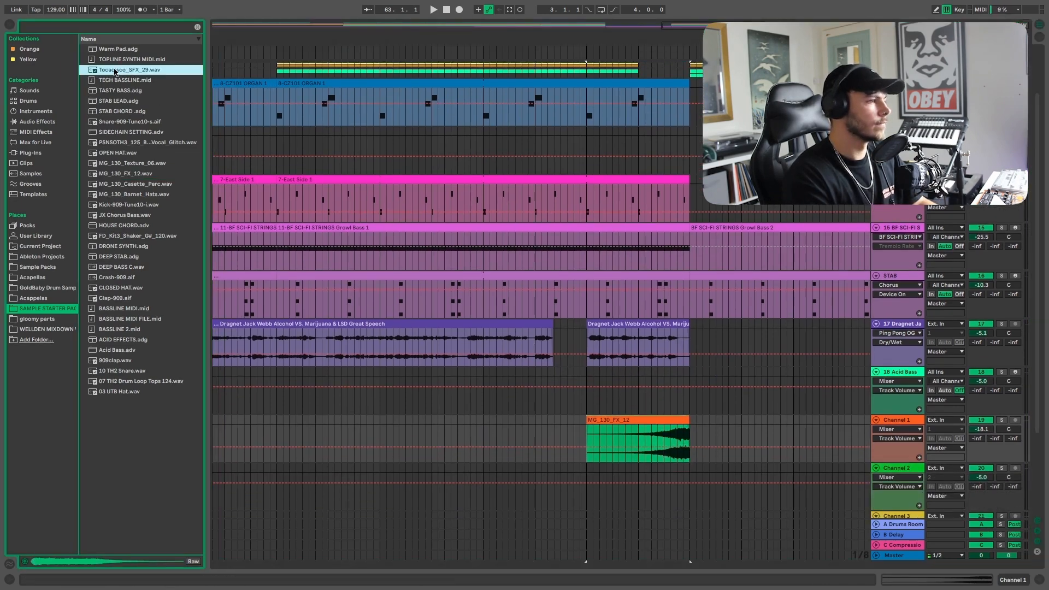
scroll(294, 352, "down", 5)
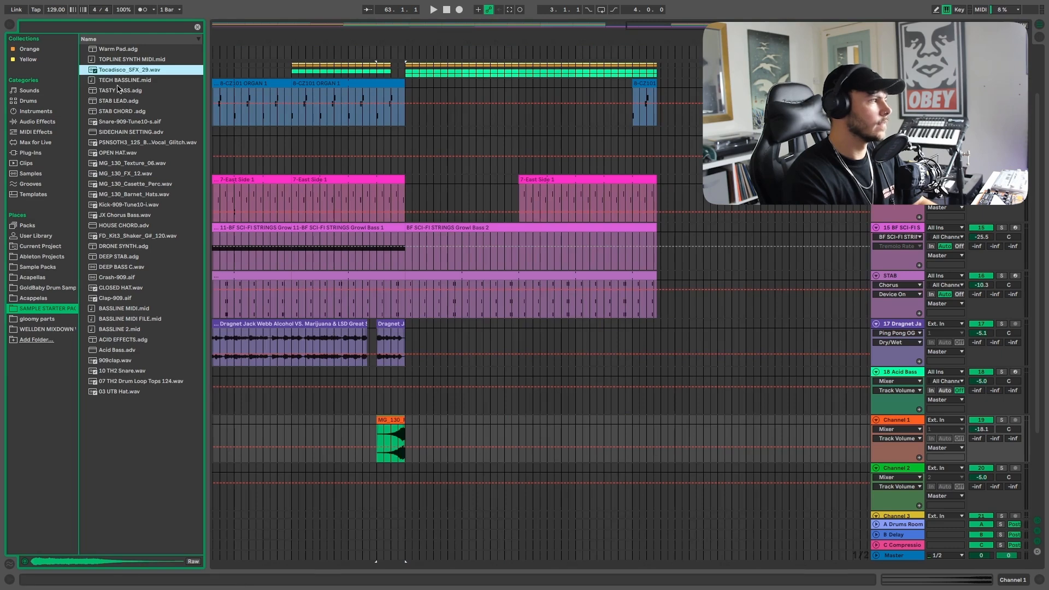
left_click_drag(111, 71, 261, 497)
scroll(261, 496, "left", 5)
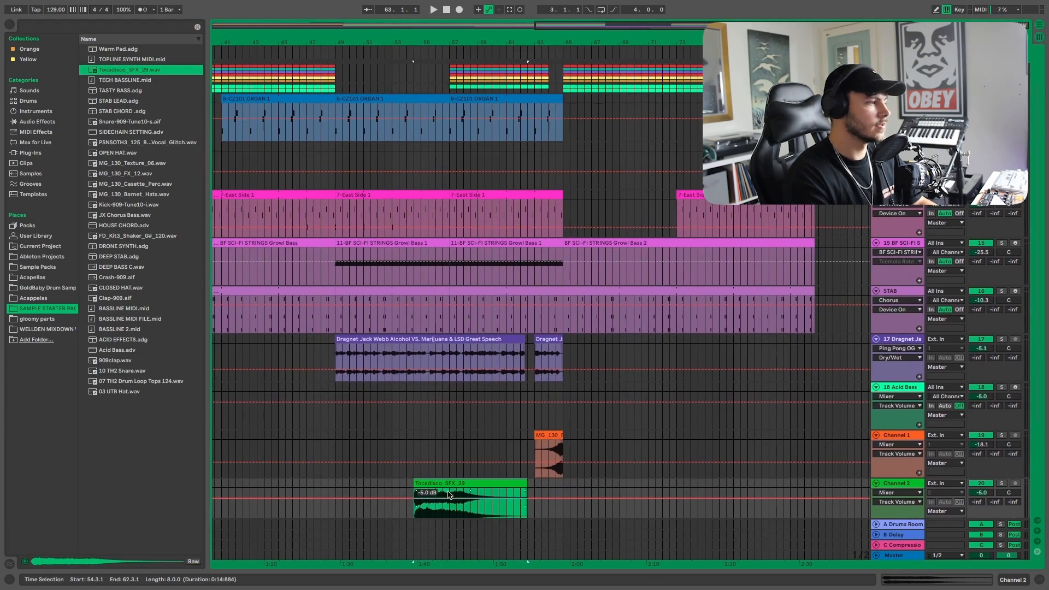
left_click_drag(453, 484, 372, 482)
scroll(371, 481, "down", 5)
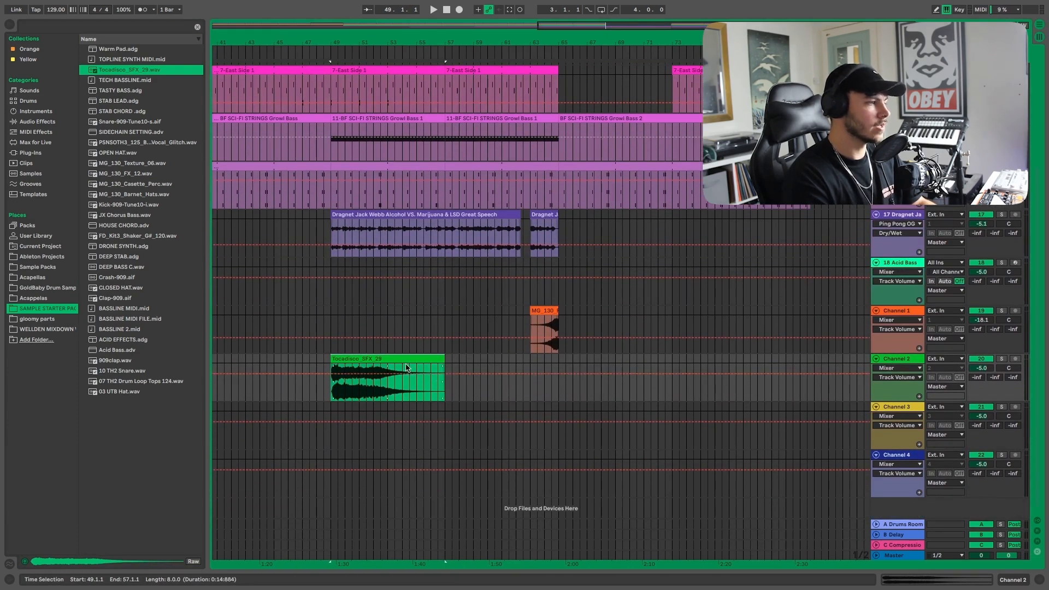
key("ctrl+d")
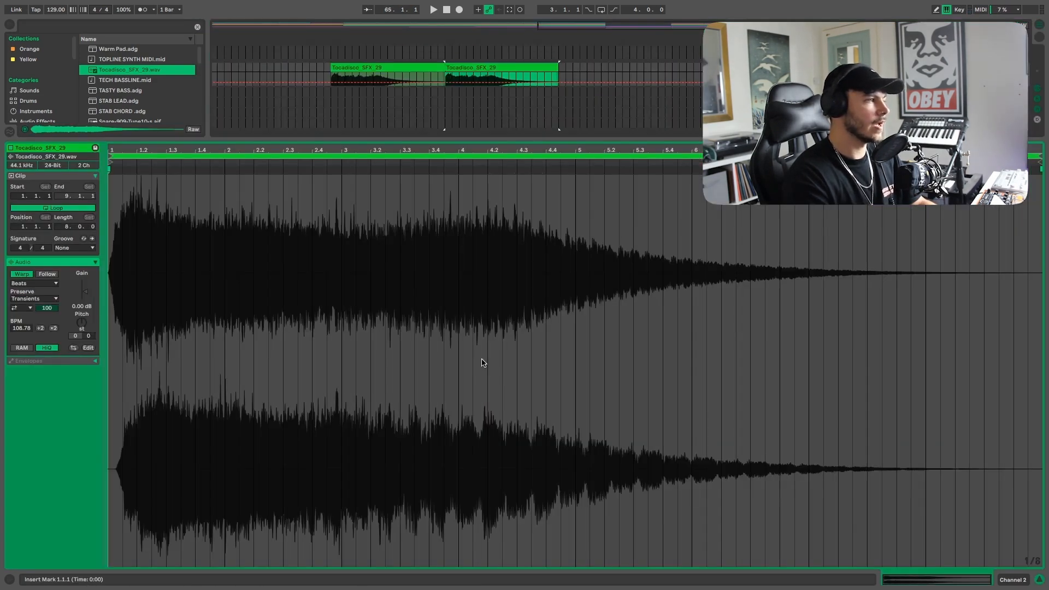
double_click(480, 362)
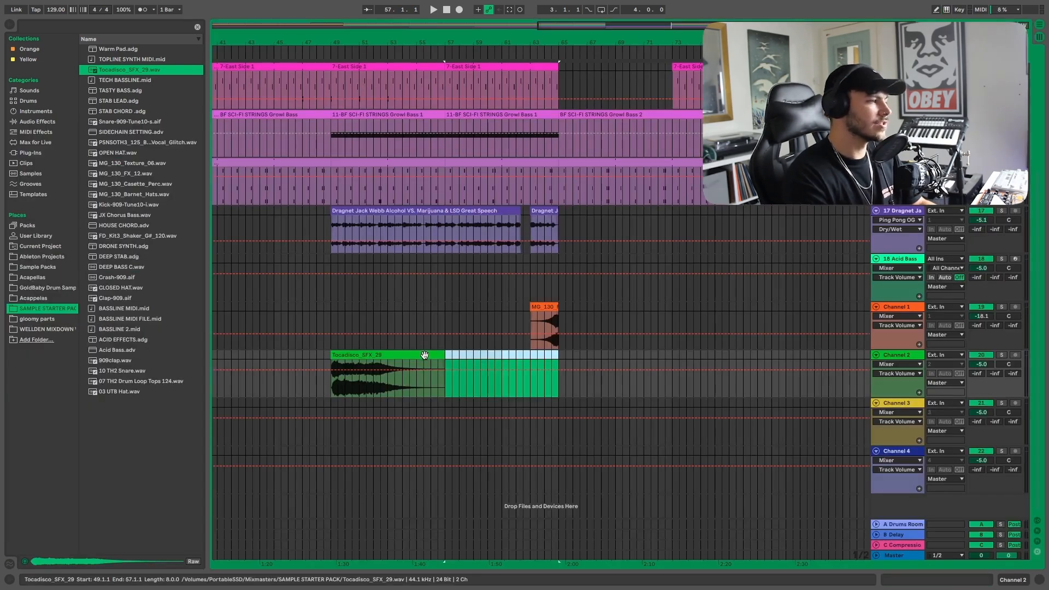
key("Delete")
Duplicate the Tocadisco_SFX_29 clip to bars 57–65 and reverse the copy
left_click(424, 355)
key("ctrl+d")
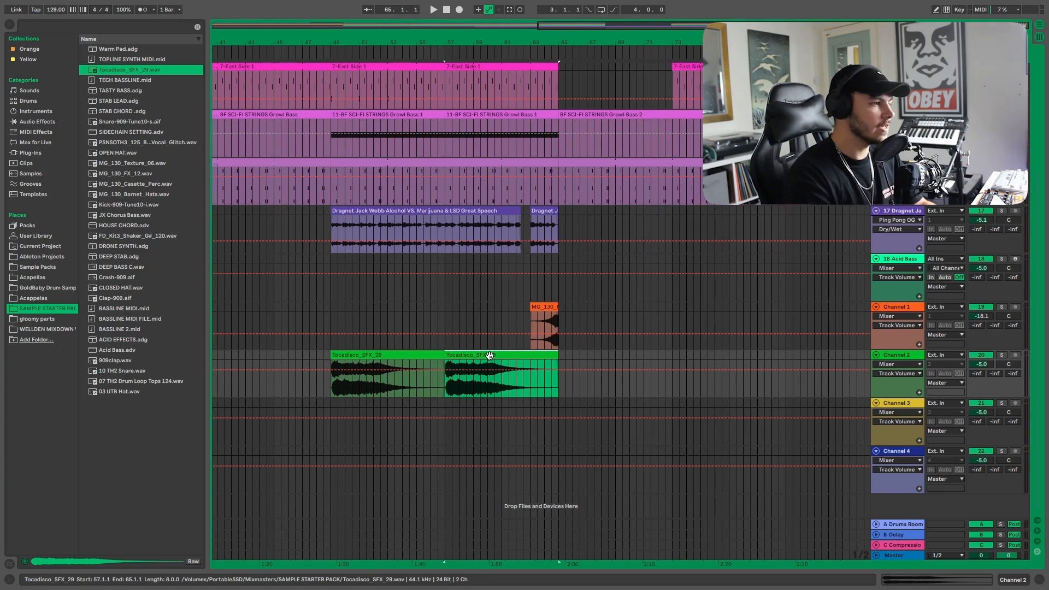
key("r")
scroll(562, 383, "up", 8)
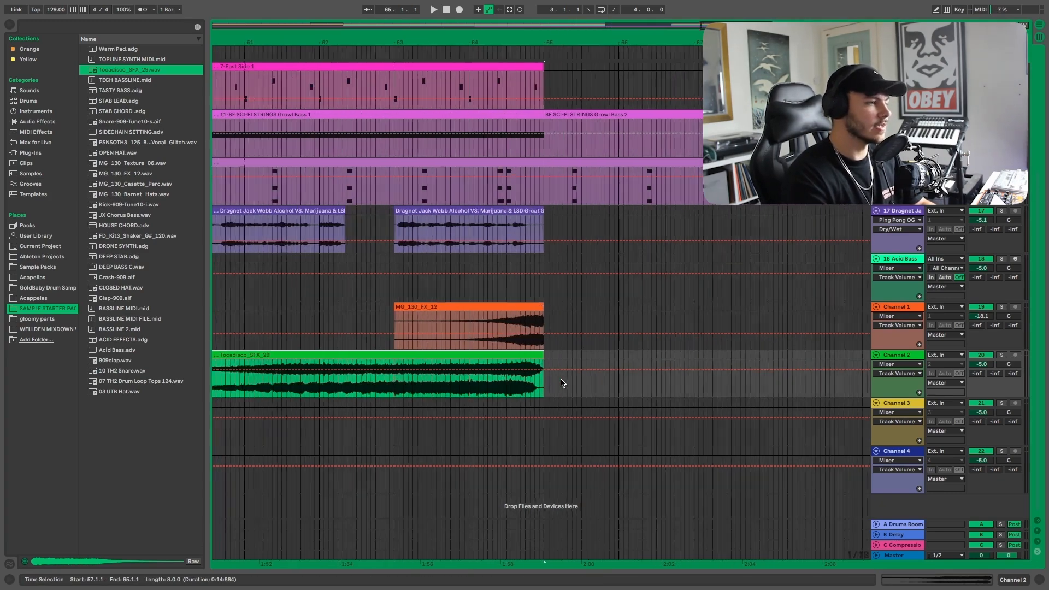
Trim the quiet tail off the reversed effect and align the clip to run from 57.1.3 to 65.1.1
mouse_move(497, 358)
left_mouse_down()
mouse_move(456, 358)
mouse_move(482, 368)
left_mouse_up()
scroll(495, 382, "up", 6)
scroll(496, 385, "down", 2)
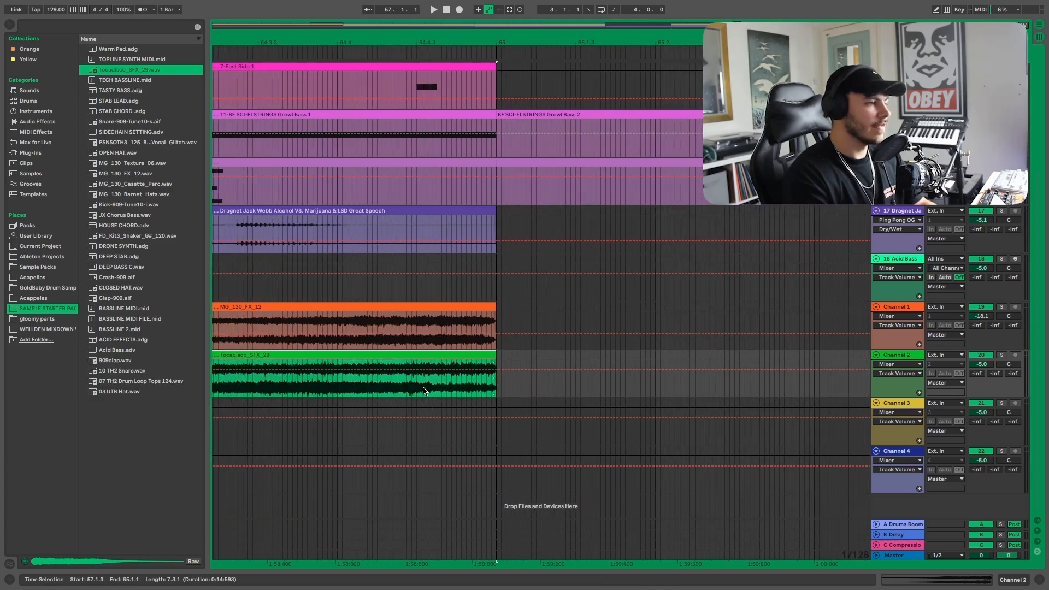
scroll(426, 388, "down", 10)
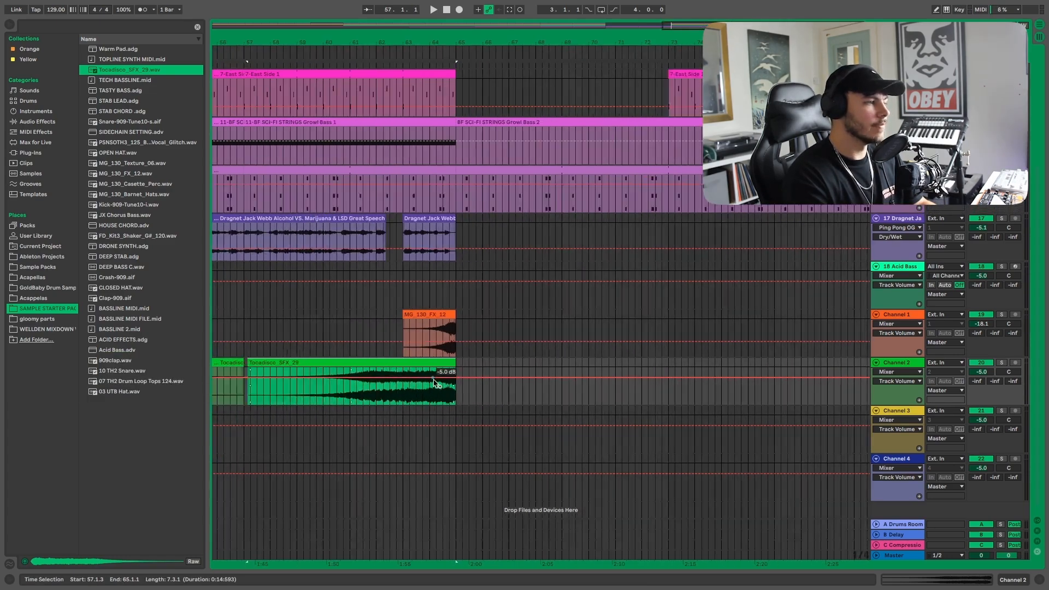
scroll(435, 384, "down", 4)
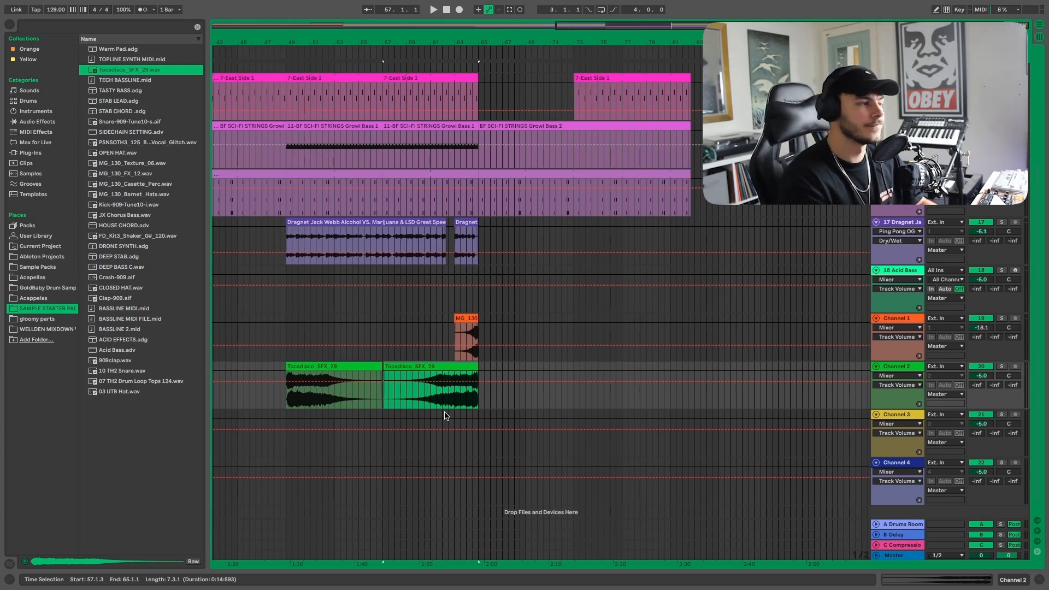
Set Channel 2's track volume to -16.8 dB and play the breakdown from bar 48 with the new effects
left_click(274, 392)
left_click_drag(981, 375, 981, 380)
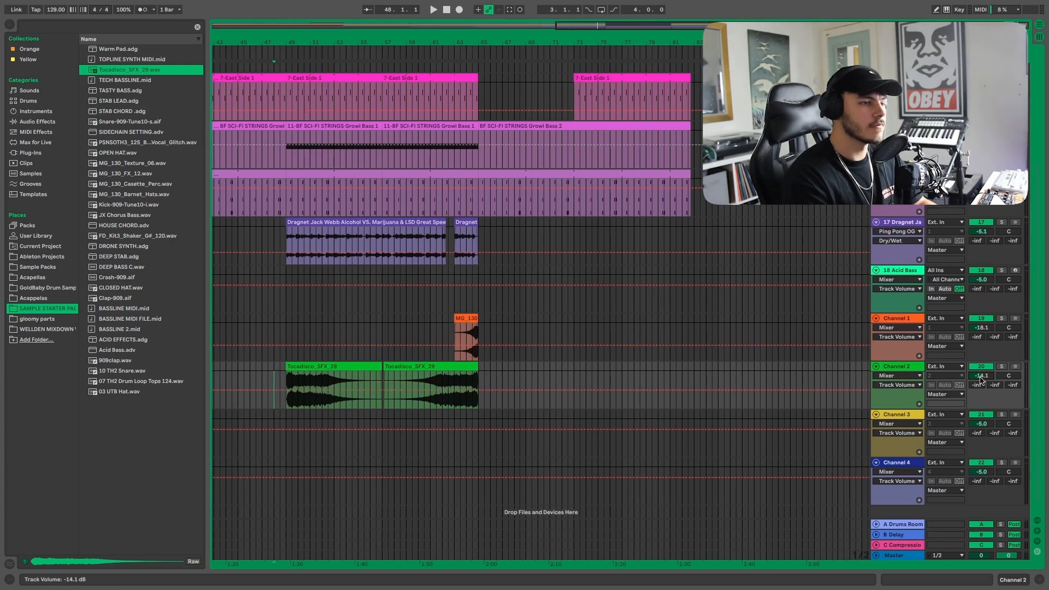
key("space")
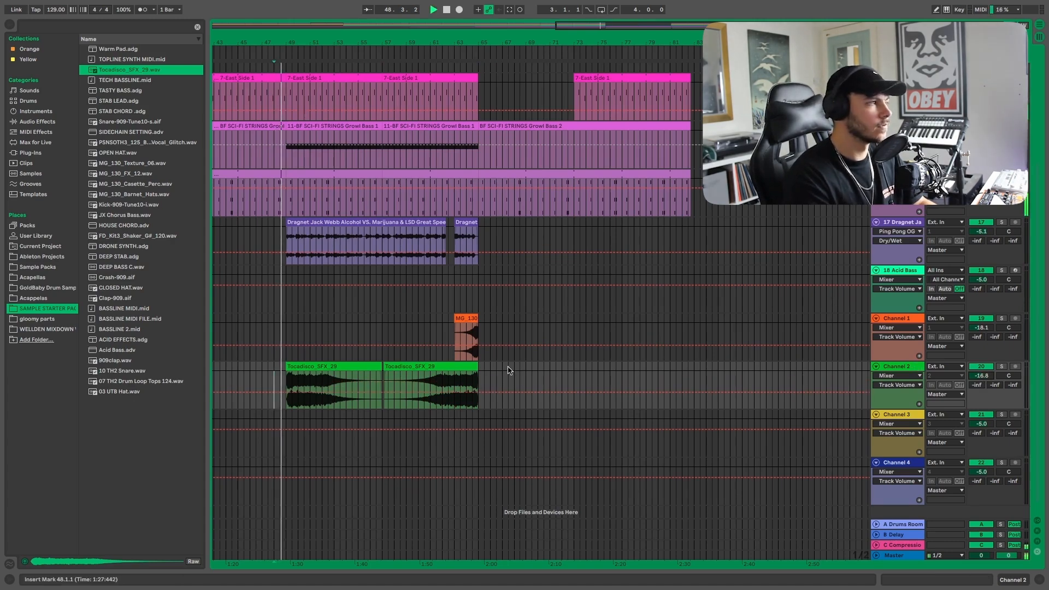
scroll(506, 368, "up", 3)
scroll(505, 367, "left", 2)
scroll(505, 368, "down", 6)
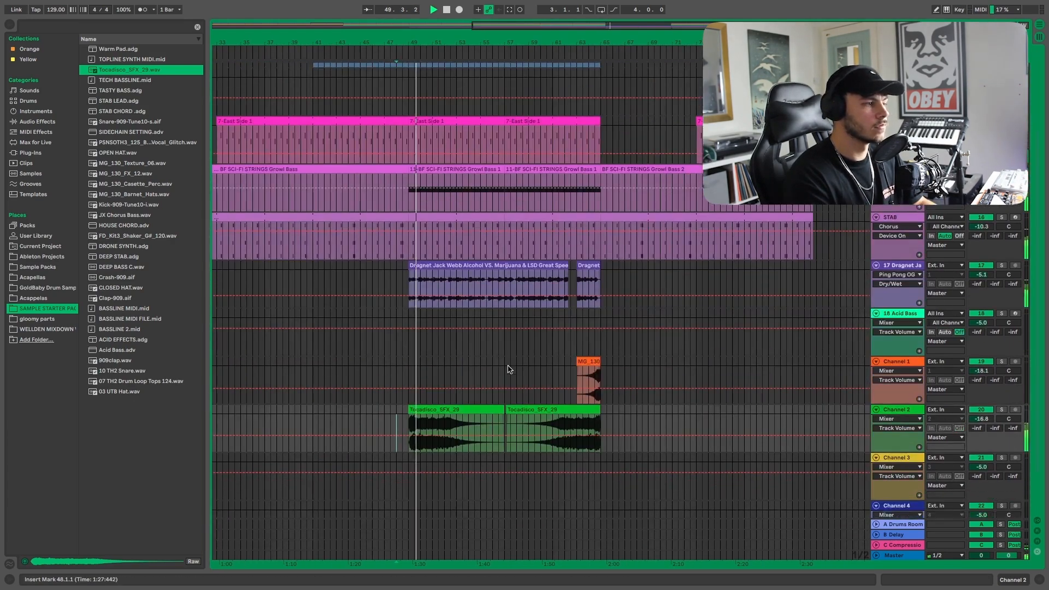
Lower Channel 2's track volume to -28.3 dB and listen to how the effects sit in the breakdown
left_click_drag(984, 365, 984, 373)
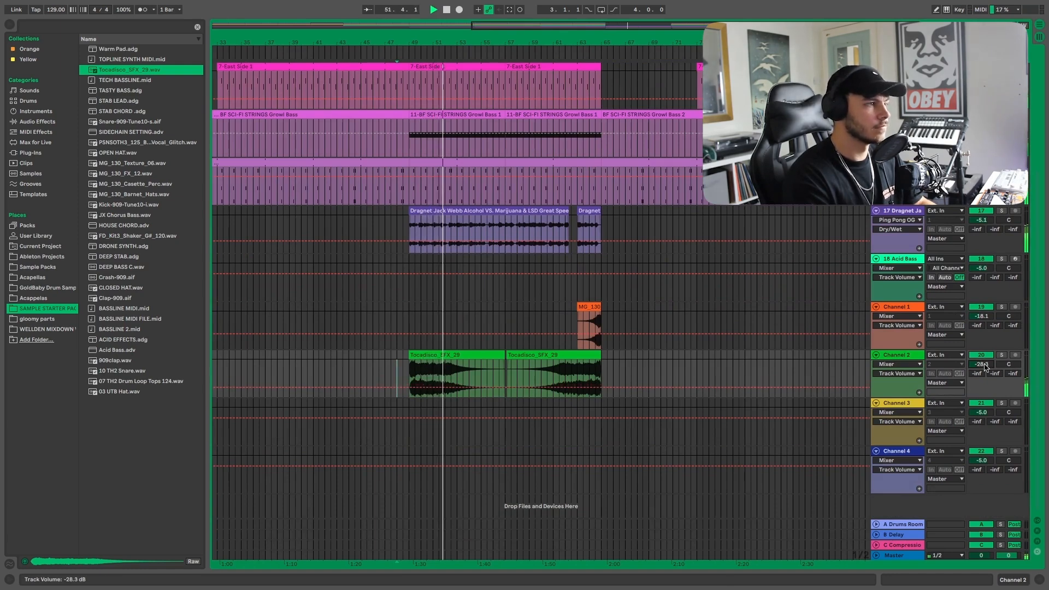
scroll(788, 338, "up", 1)
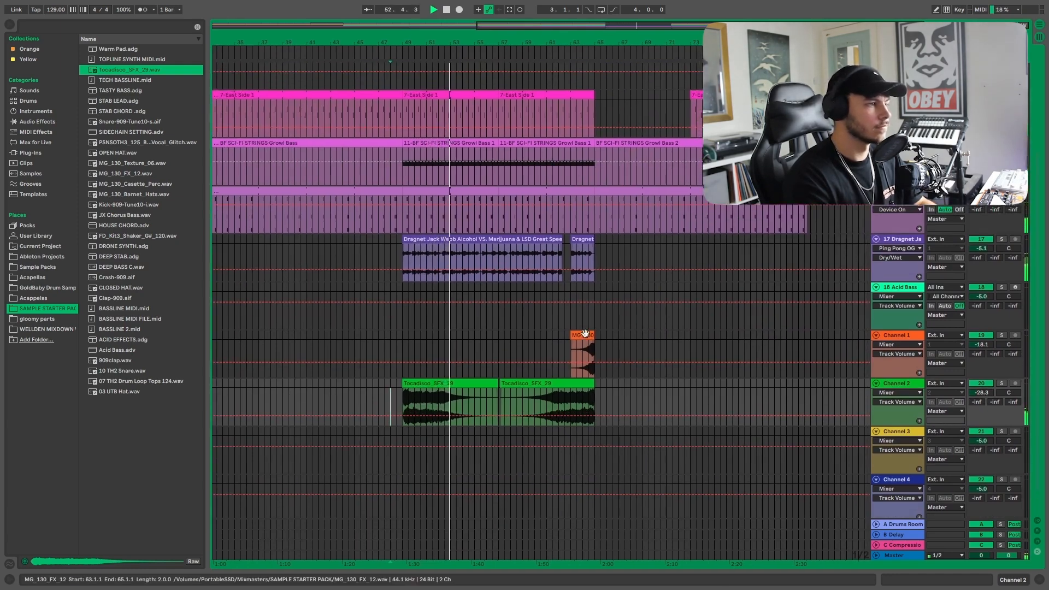
key("minus")
scroll(585, 336, "up", 4)
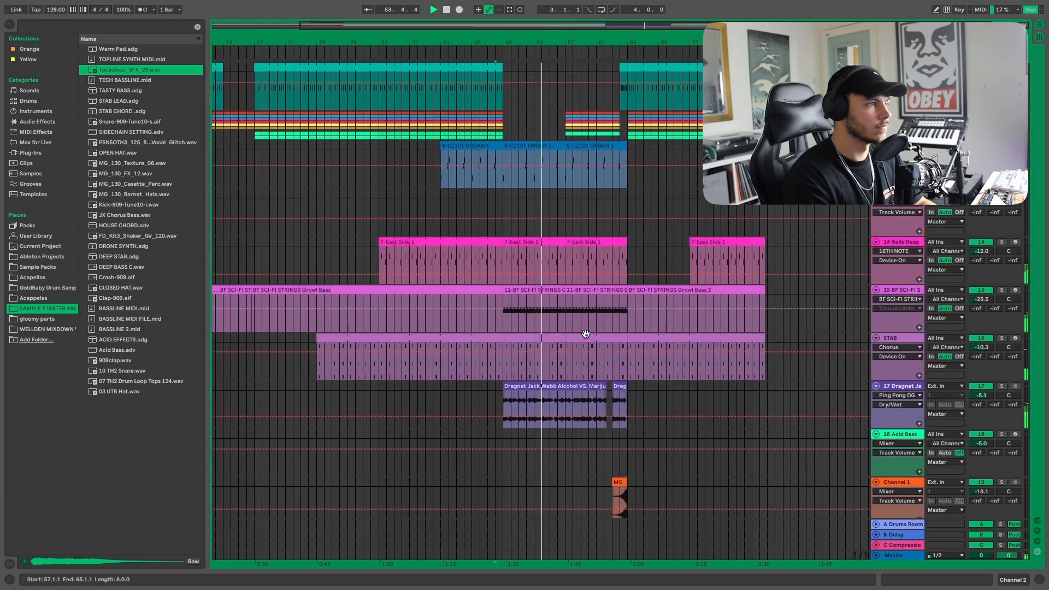
scroll(585, 335, "up", 2)
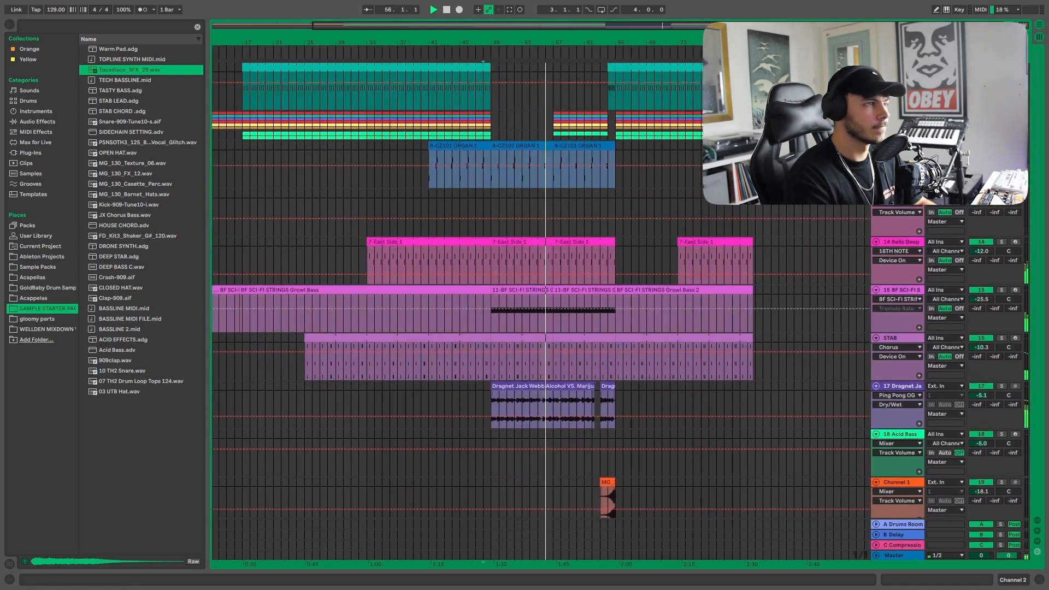
scroll(518, 111, "up", 5)
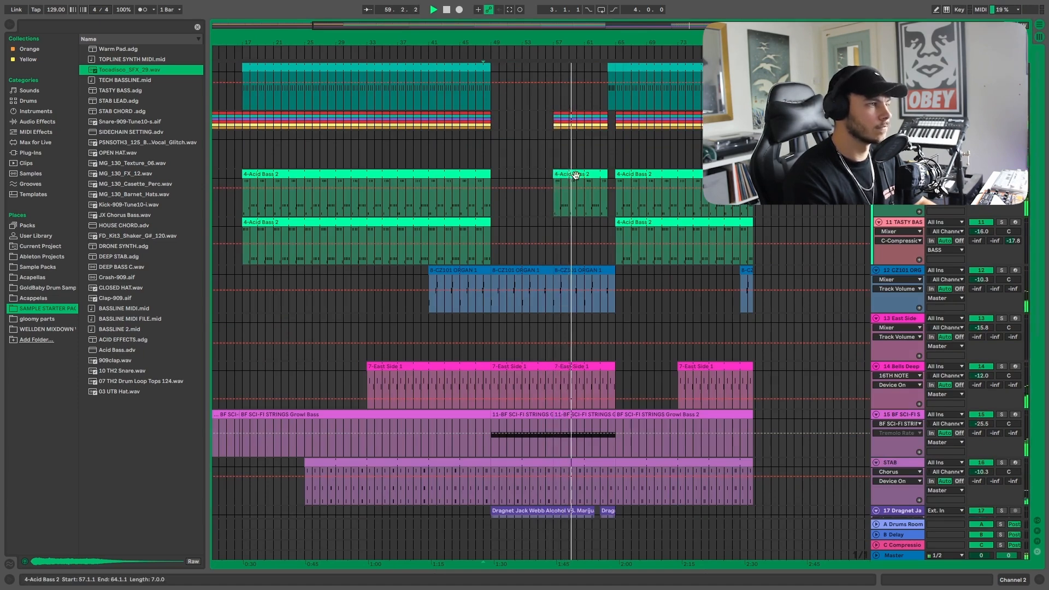
scroll(703, 315, "down", 4)
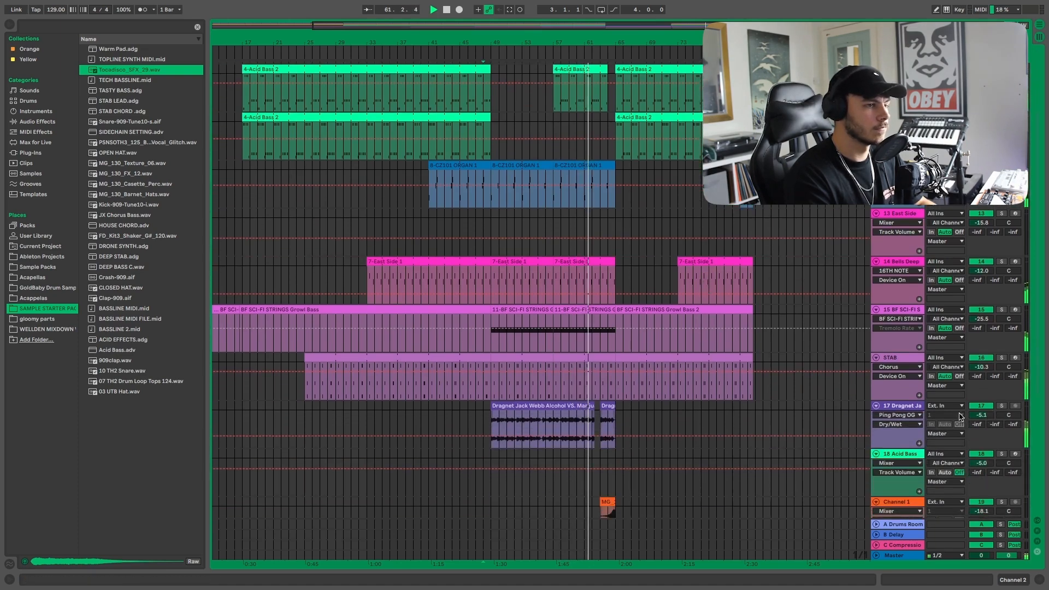
Reduce the dry/wet amount of the Ping Pong delay on the Dragnet vocal track
left_click(912, 408)
double_click(912, 408)
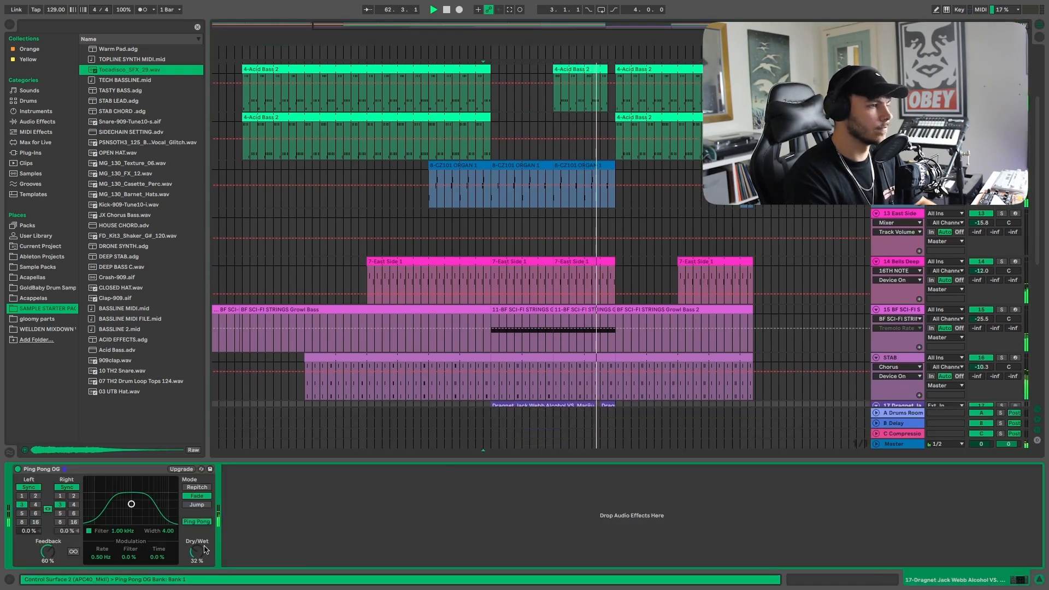
key("alt+super+l")
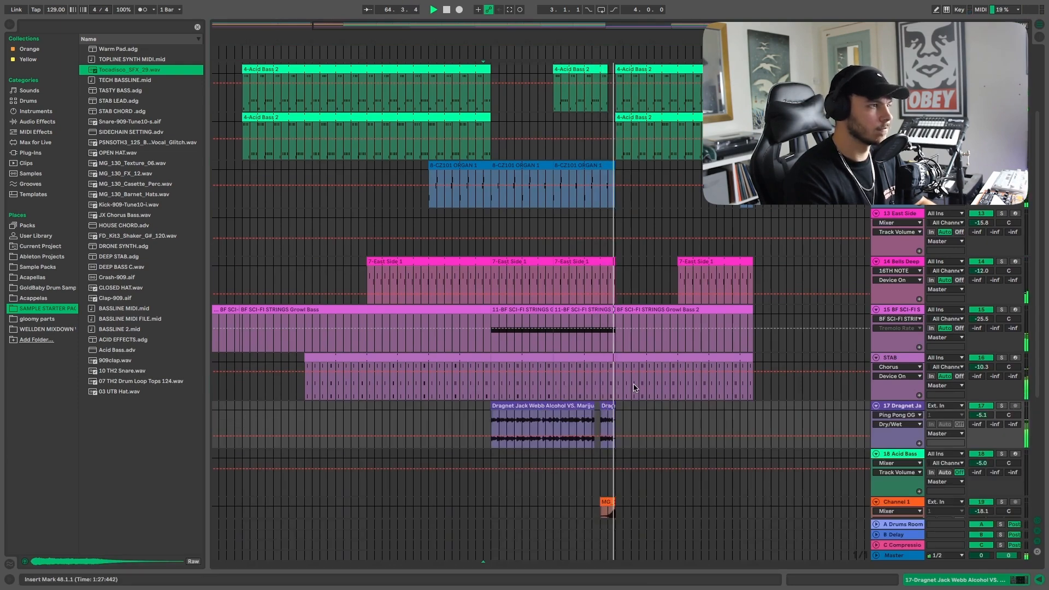
scroll(679, 341, "up", 4)
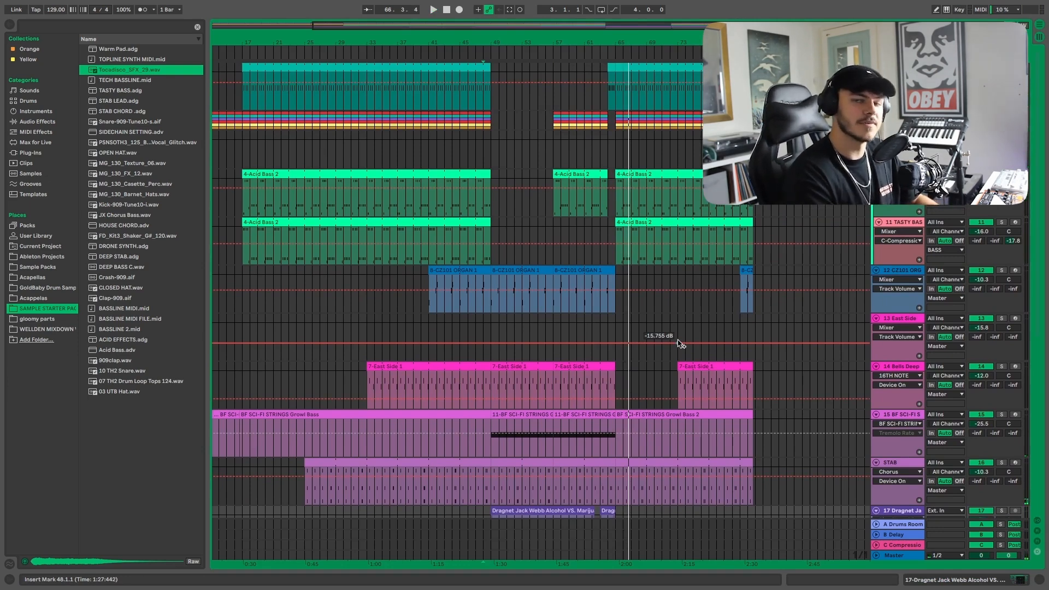
scroll(678, 342, "down", 3)
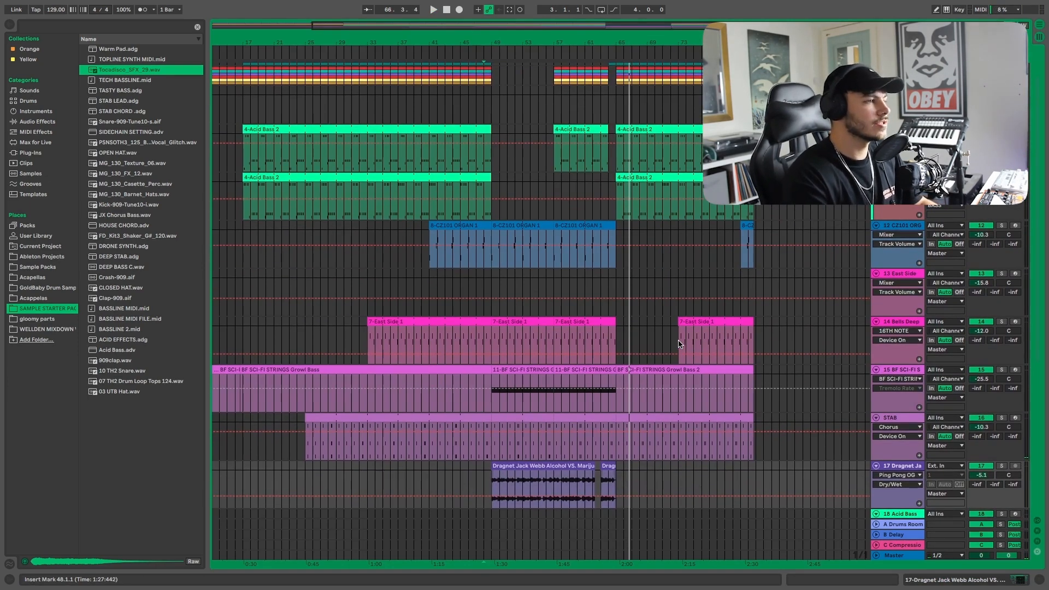
double_click(913, 465)
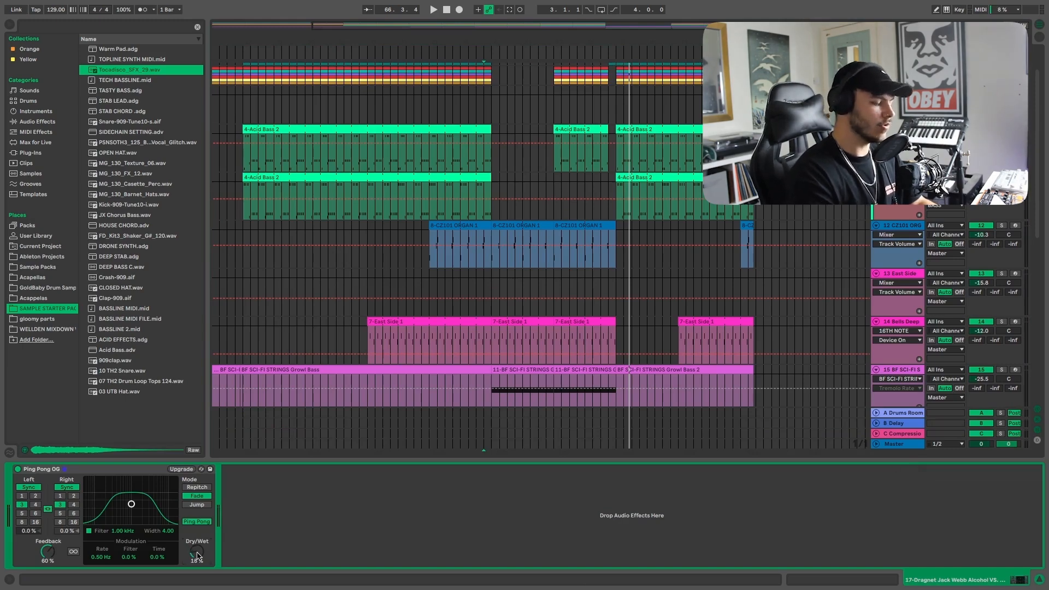
key("alt+super+l")
Duplicate the MG_130_FX_12 clip on Channel 1 to 65.1.1–67.1.1 and reverse the copy
scroll(664, 320, "up", 3)
scroll(663, 319, "down", 2)
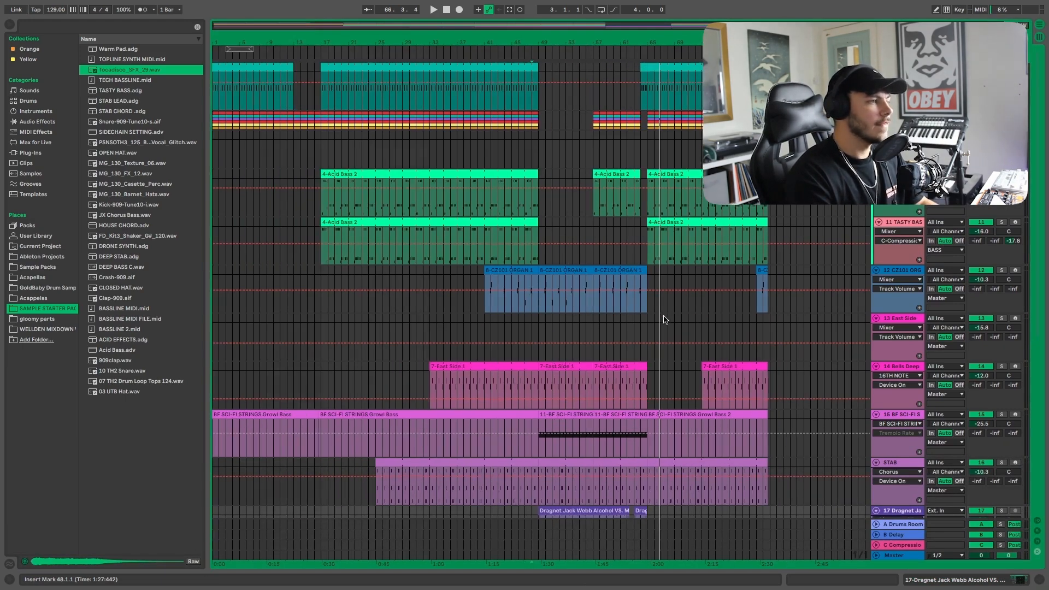
scroll(664, 319, "down", 10)
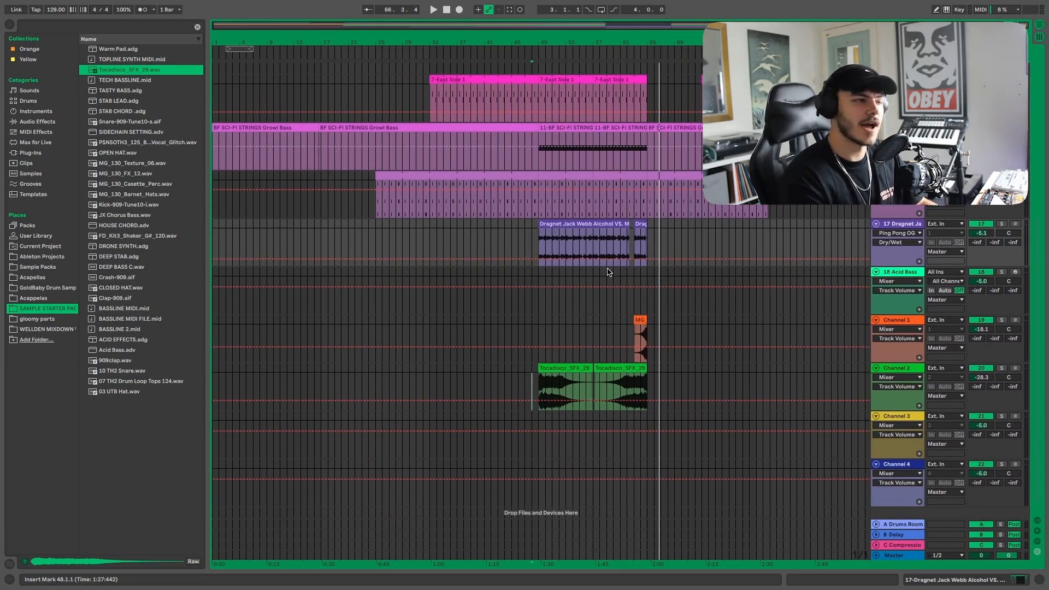
scroll(710, 268, "up", 6)
scroll(677, 315, "down", 8)
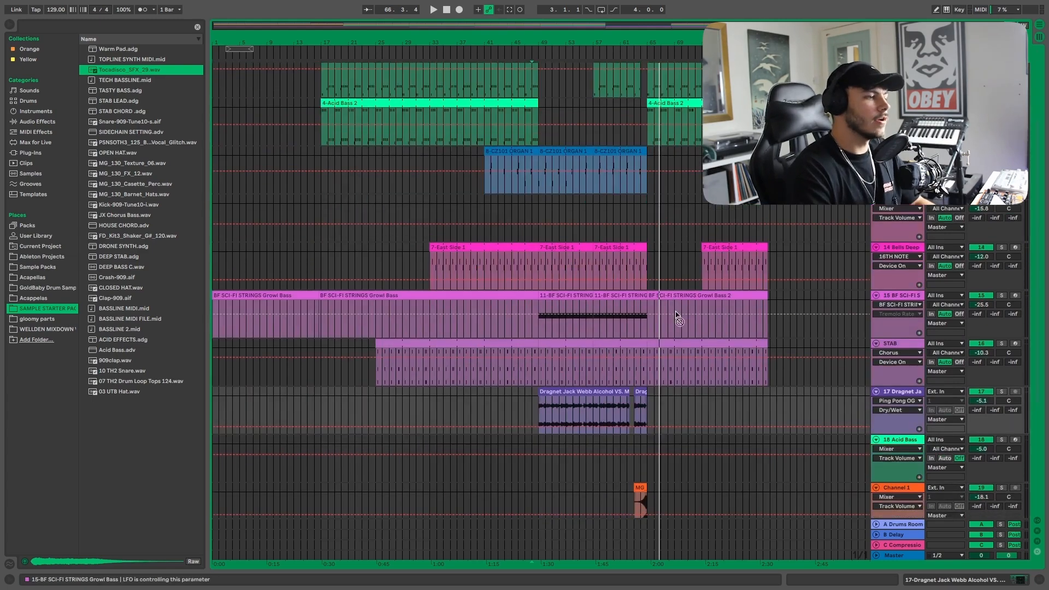
left_click(641, 334)
key("ctrl+d")
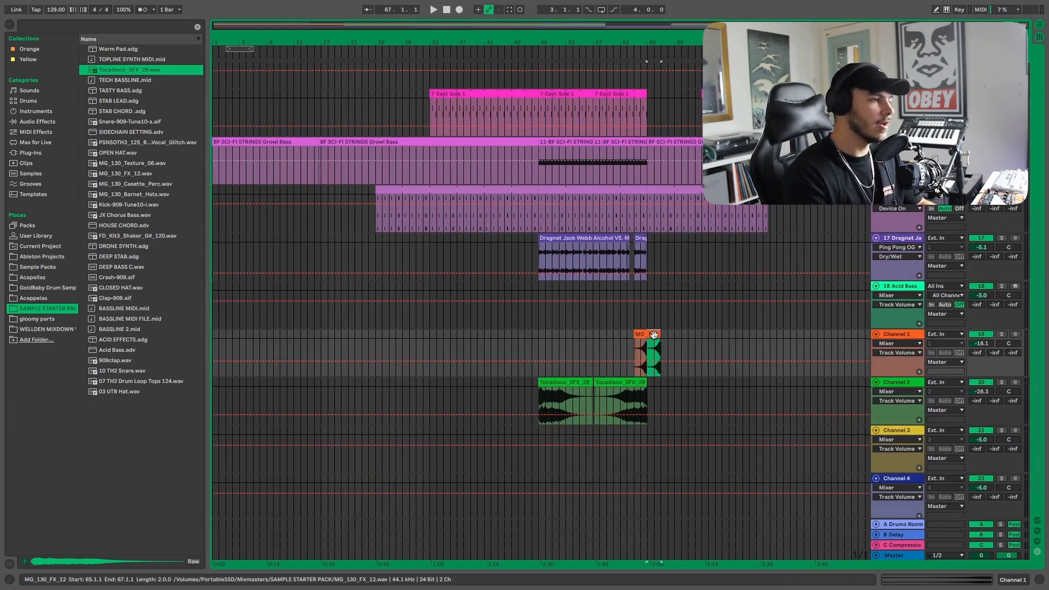
key("r")
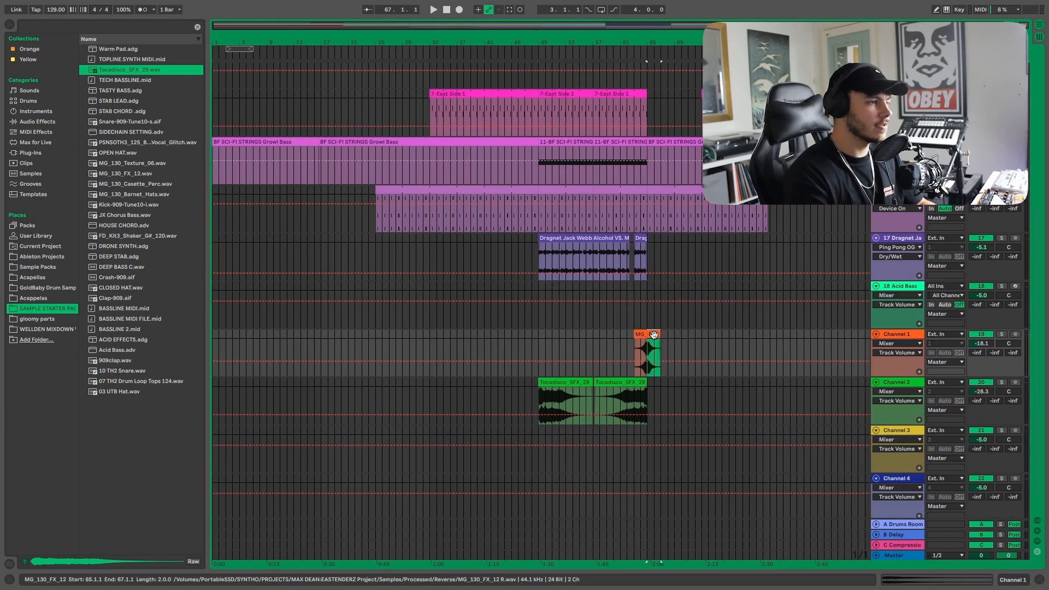
Play the transition into bar 65 to check the rising effect and its reversed copy
scroll(667, 347, "up", 5)
scroll(667, 347, "up", 4)
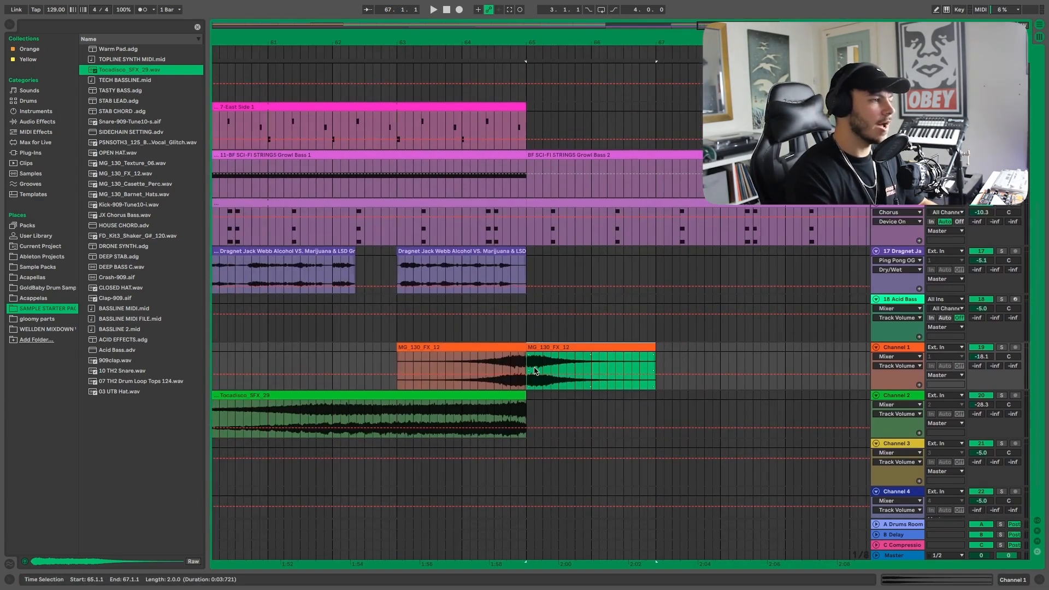
left_click(511, 365)
scroll(513, 365, "up", 3)
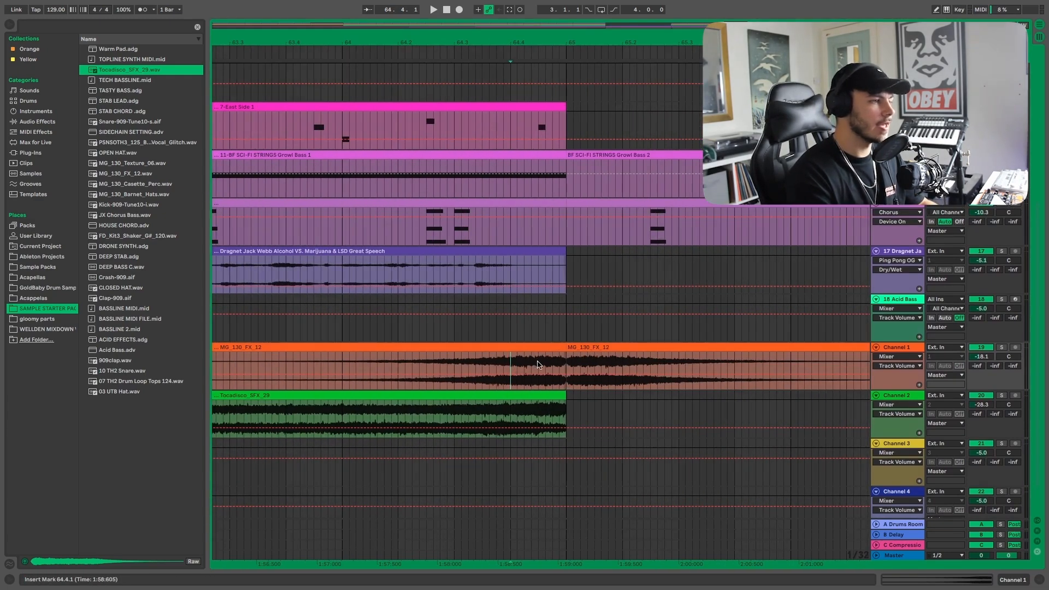
key("space")
scroll(520, 332, "down", 4)
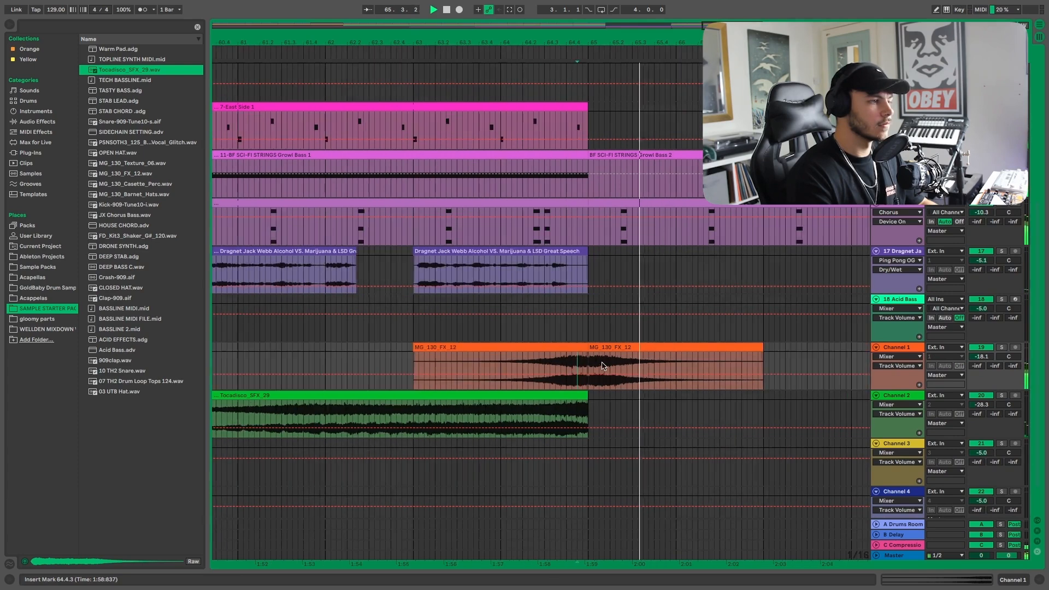
left_click(520, 332)
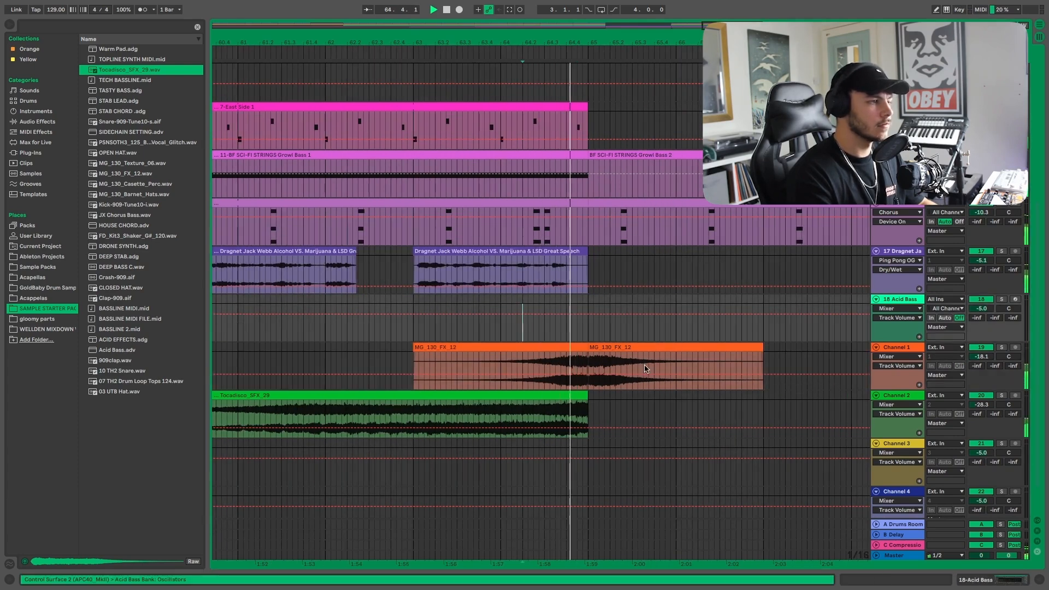
key("space")
Insert a MIDI track after the percussion group and load the 909 Core Kit onto it
left_click(642, 350)
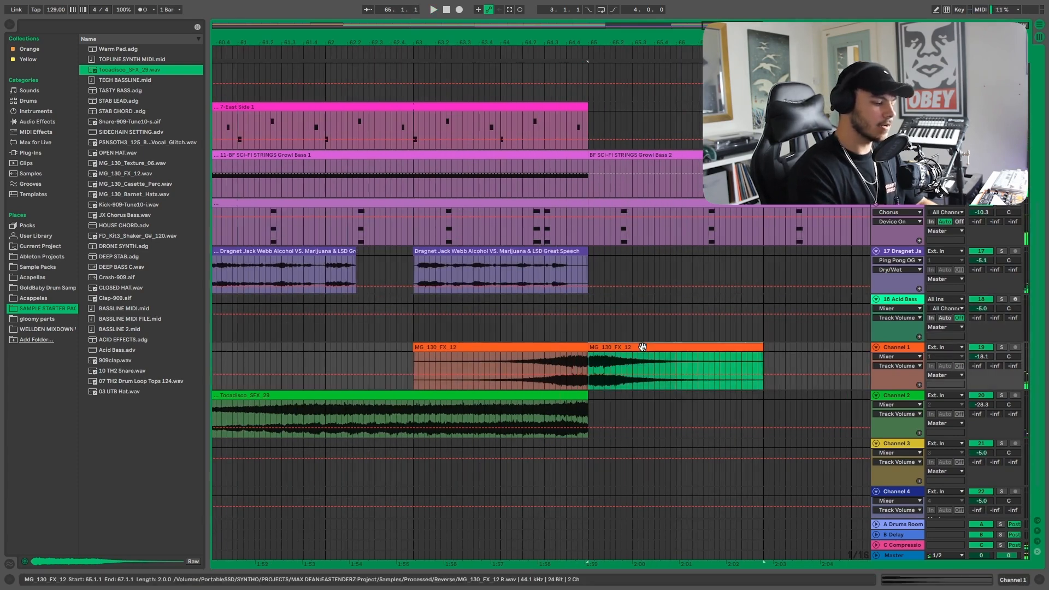
scroll(642, 349, "up", 5)
scroll(642, 352, "down", 4)
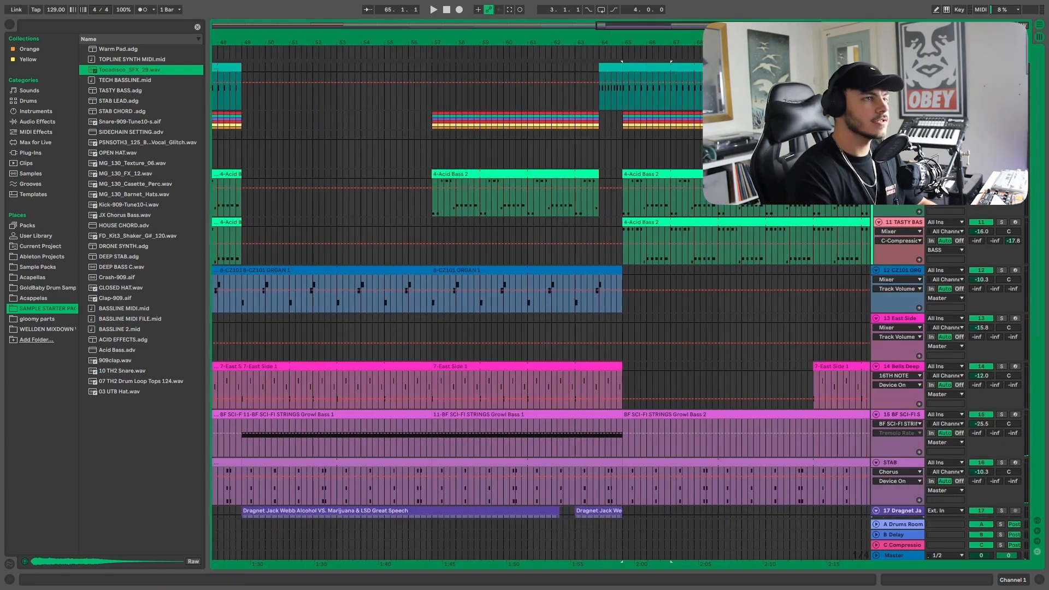
scroll(568, 360, "up", 5)
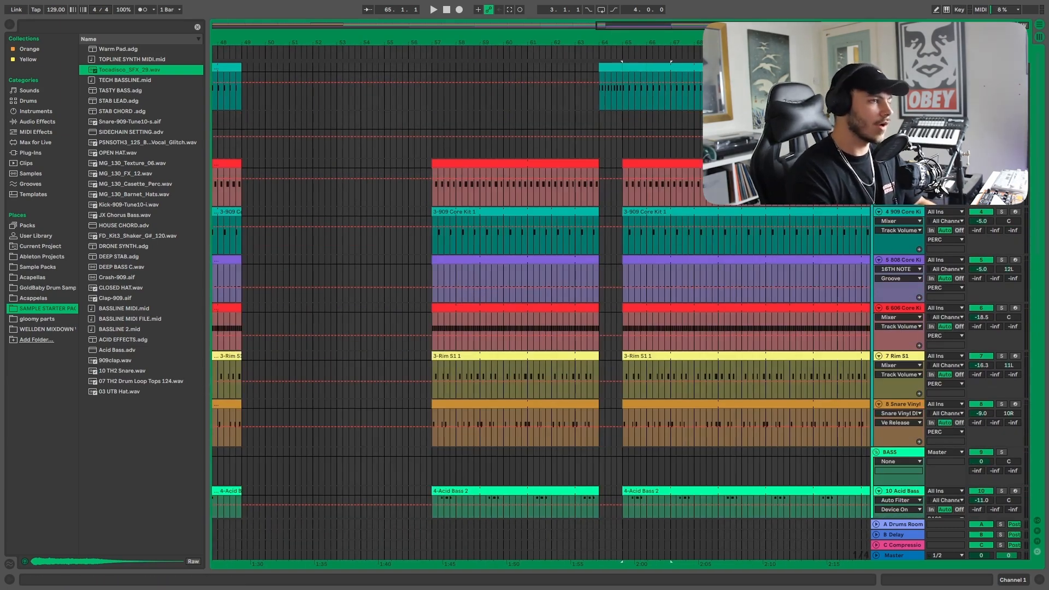
left_click(898, 116)
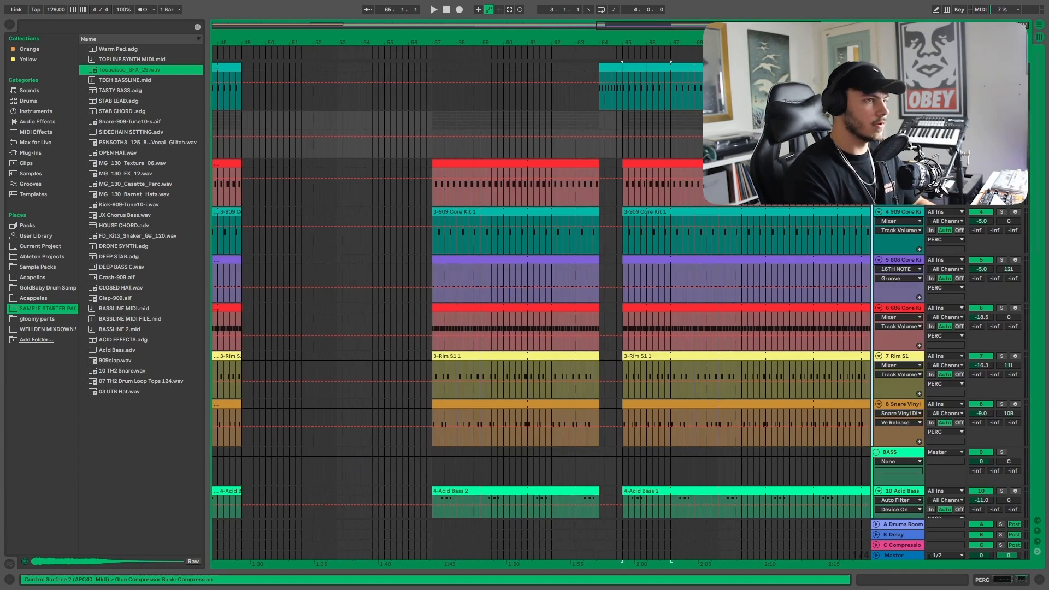
key("ctrl+shift+t")
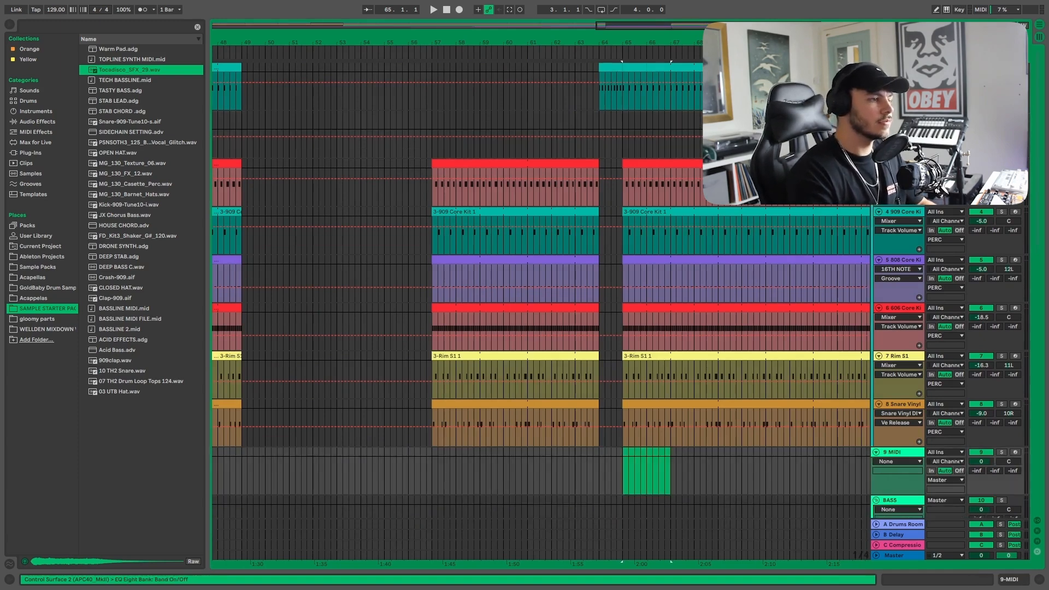
left_click(31, 103)
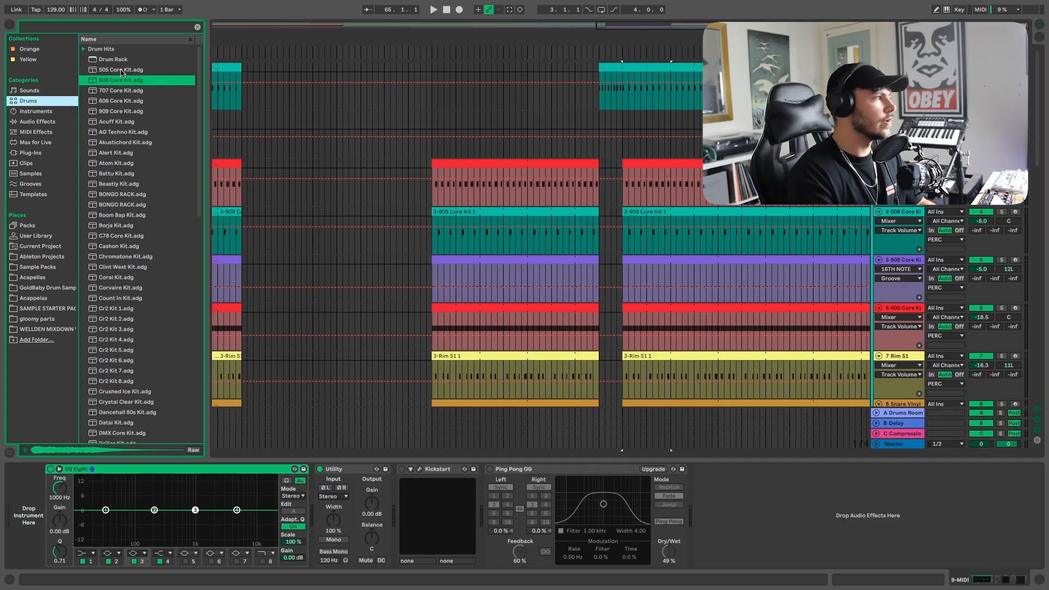
left_click(115, 111)
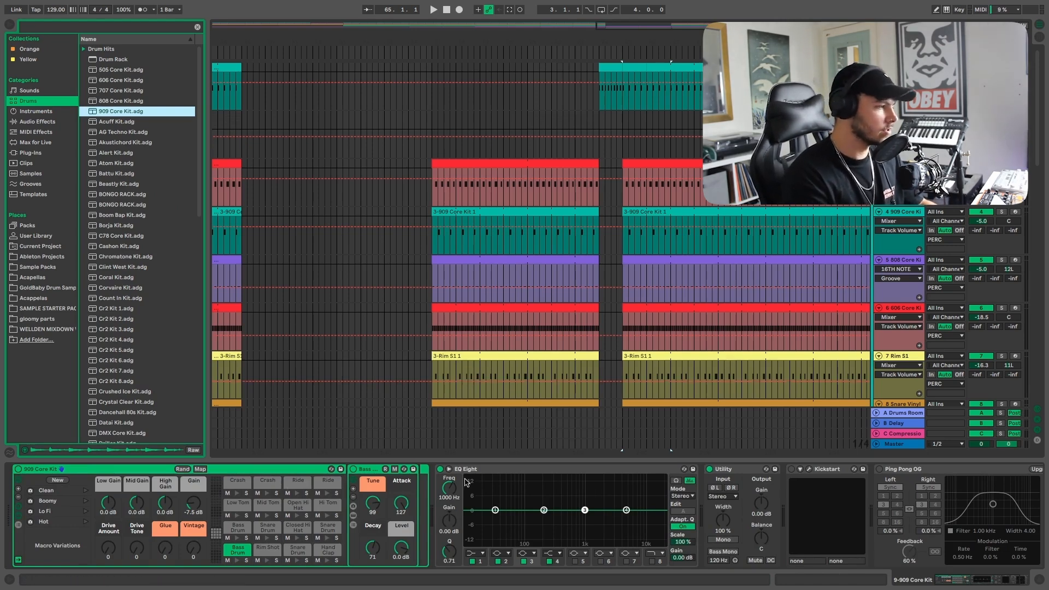
Set the computer MIDI keyboard's octave to C2–D3 and audition the 909 Core Kit's drum sounds
key("z")
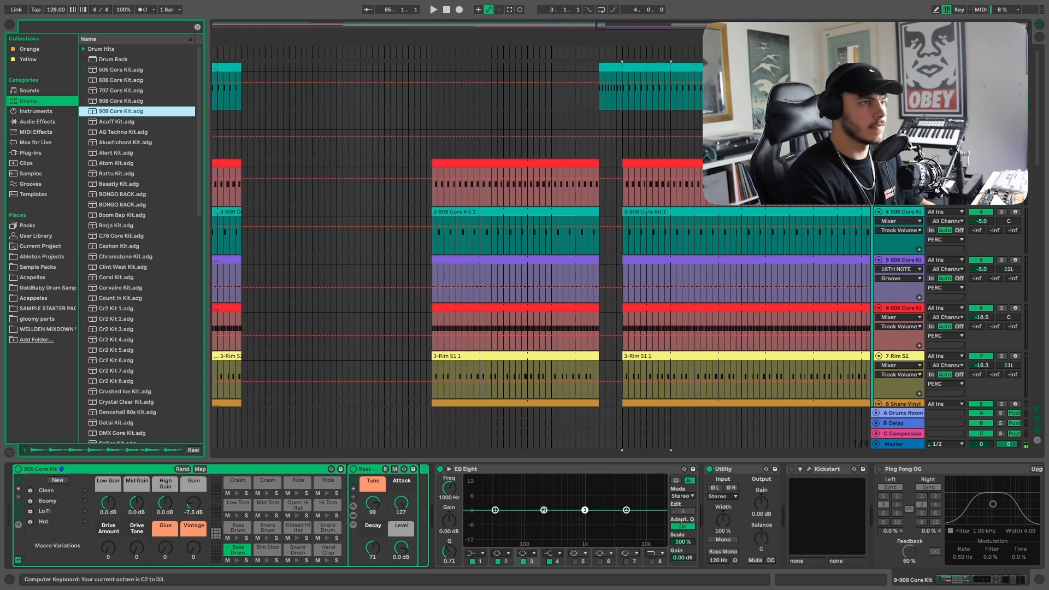
key("ctrl+shift+m")
scroll(1003, 299, "down", 2)
key("ctrl+z")
key("w")
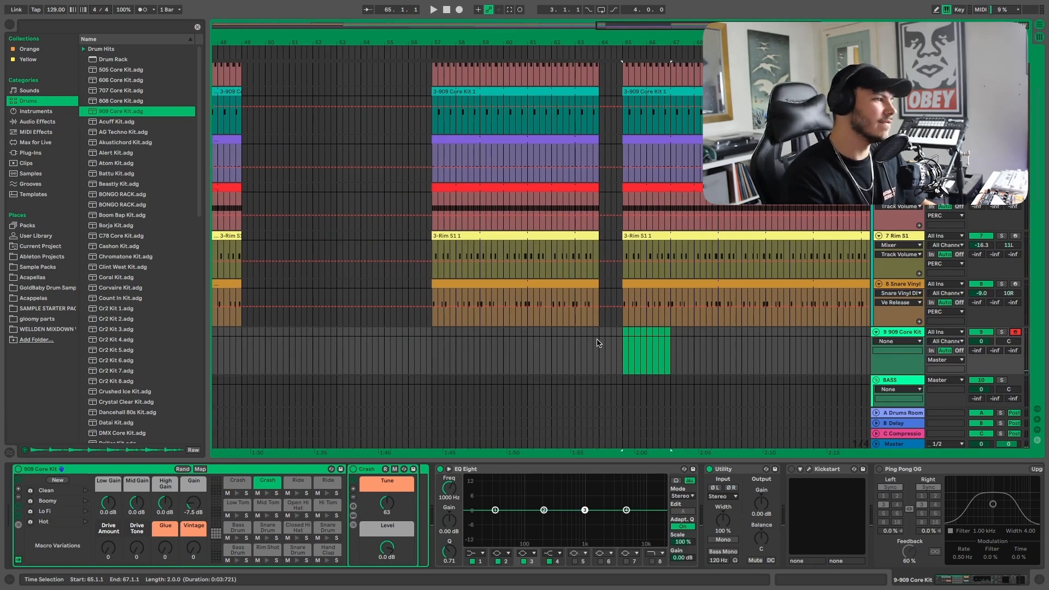
Perform a drum fill over playback from 63.1.1 and capture it as a MIDI clip at 63.1.1–65.1.1 on the 909 Core Kit track
left_click(587, 336)
key("space")
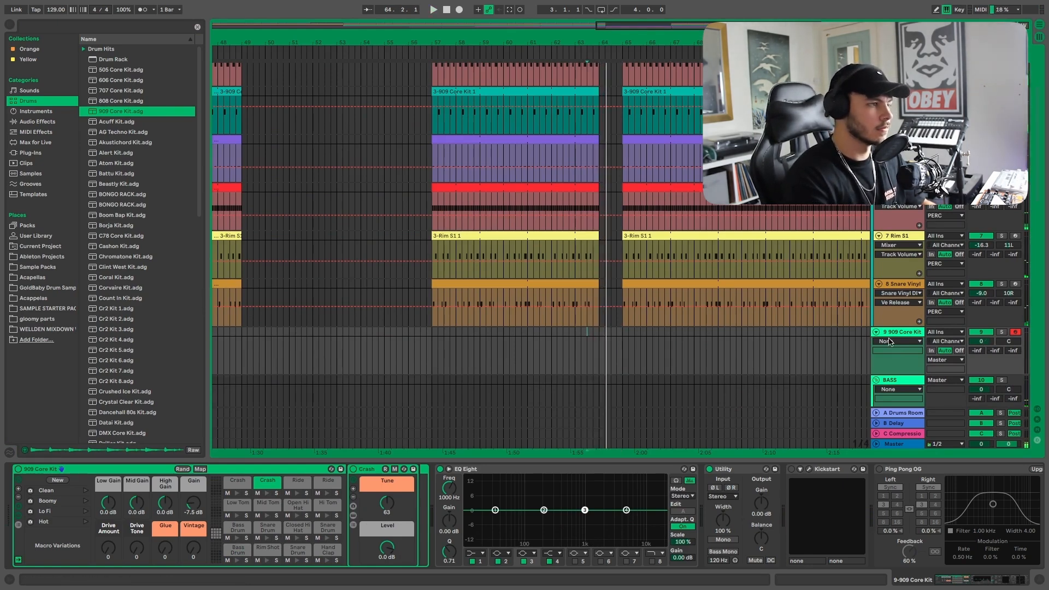
left_click(575, 335)
key("space")
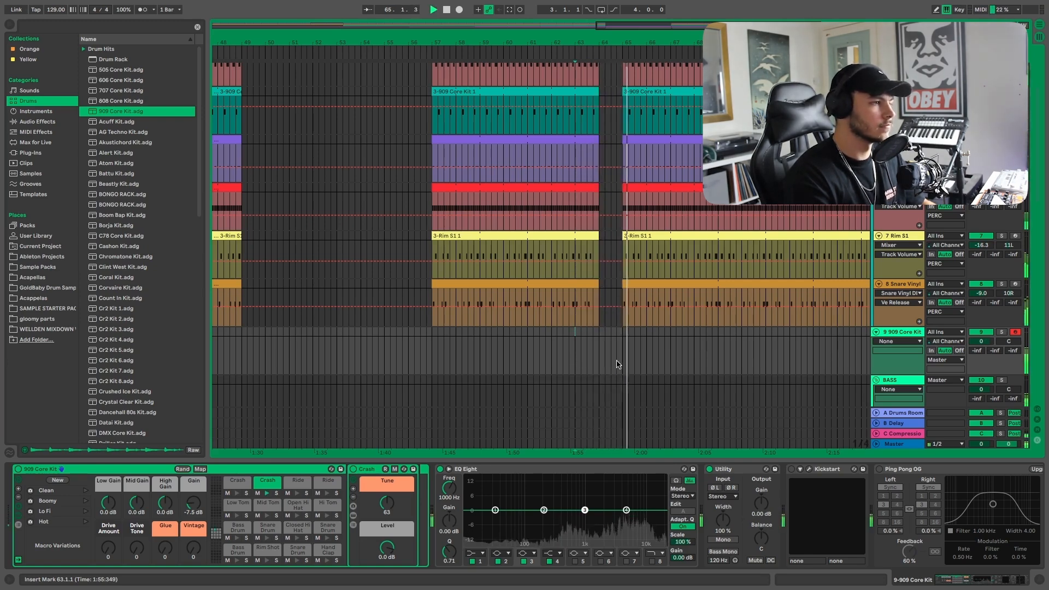
key("space")
left_click(510, 10)
left_click(601, 339)
scroll(628, 182, "down", 5)
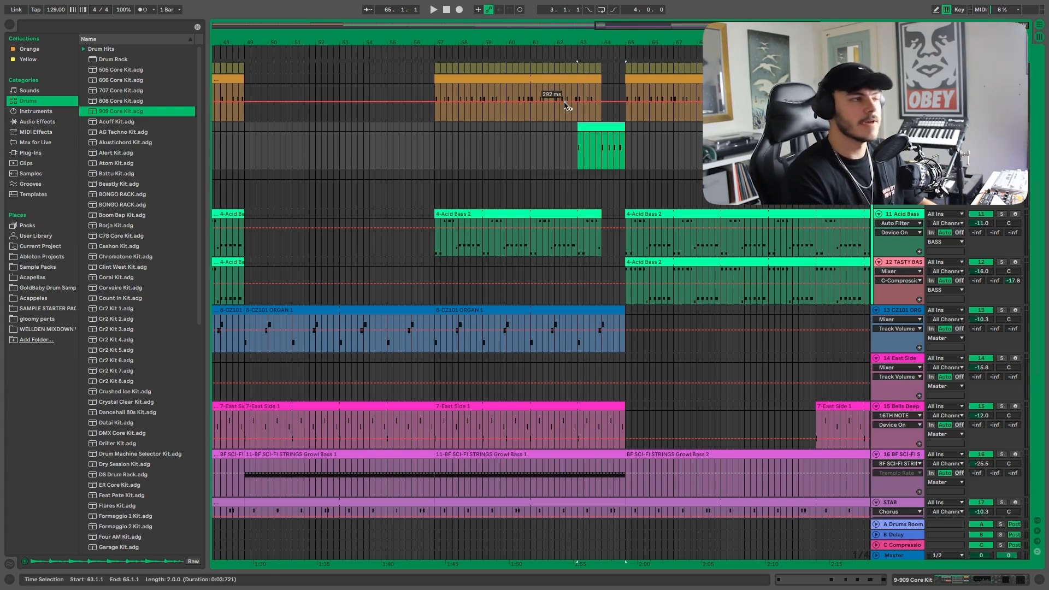
Perform another drum fill over playback from 57.1.1 and capture it as a MIDI clip on the 909 Core Kit track
left_click(431, 128)
key("space")
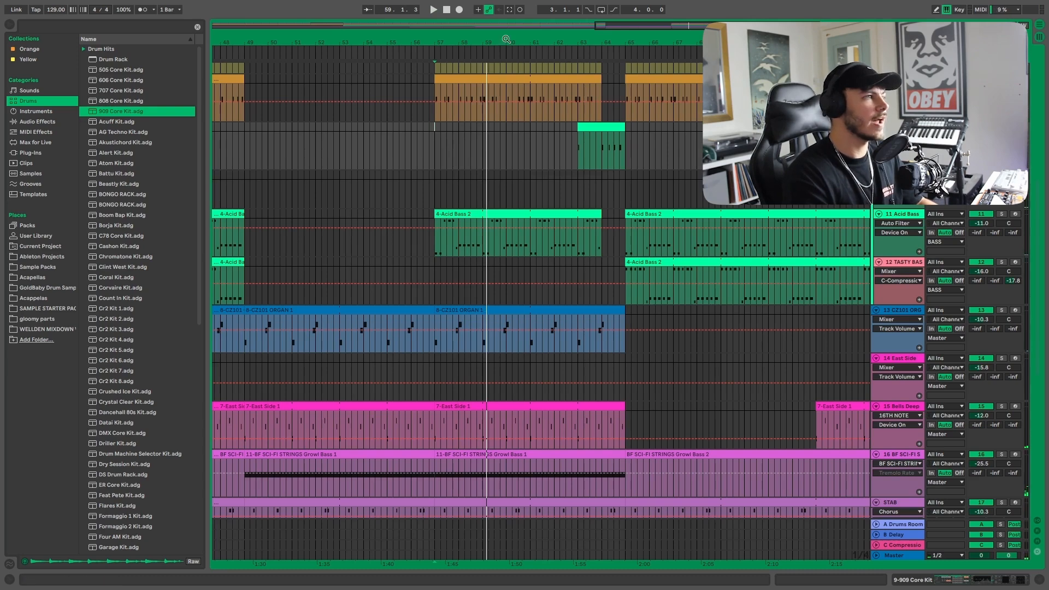
left_click(510, 12)
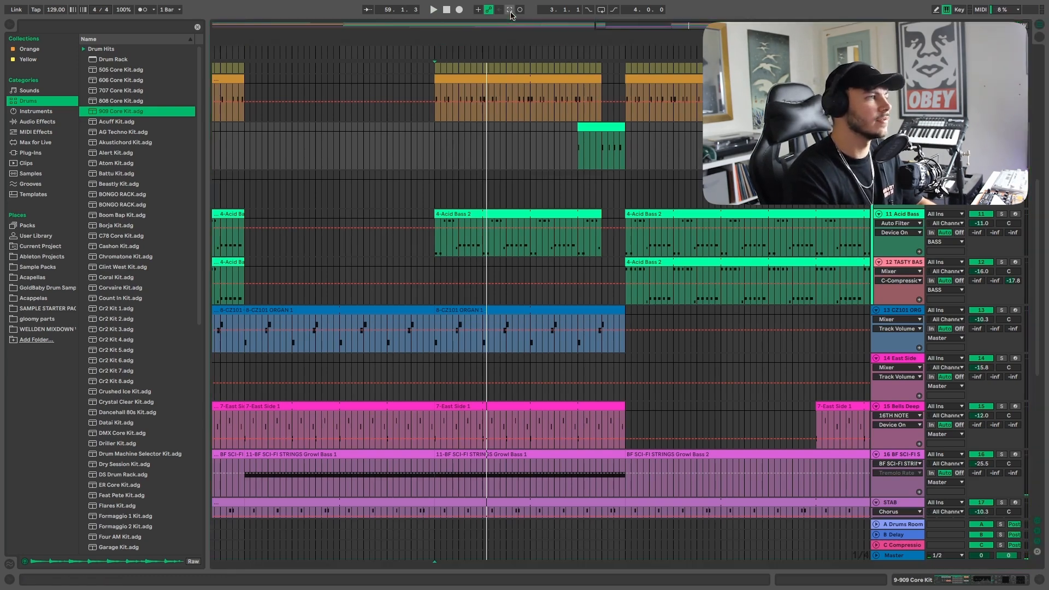
scroll(475, 146, "up", 5)
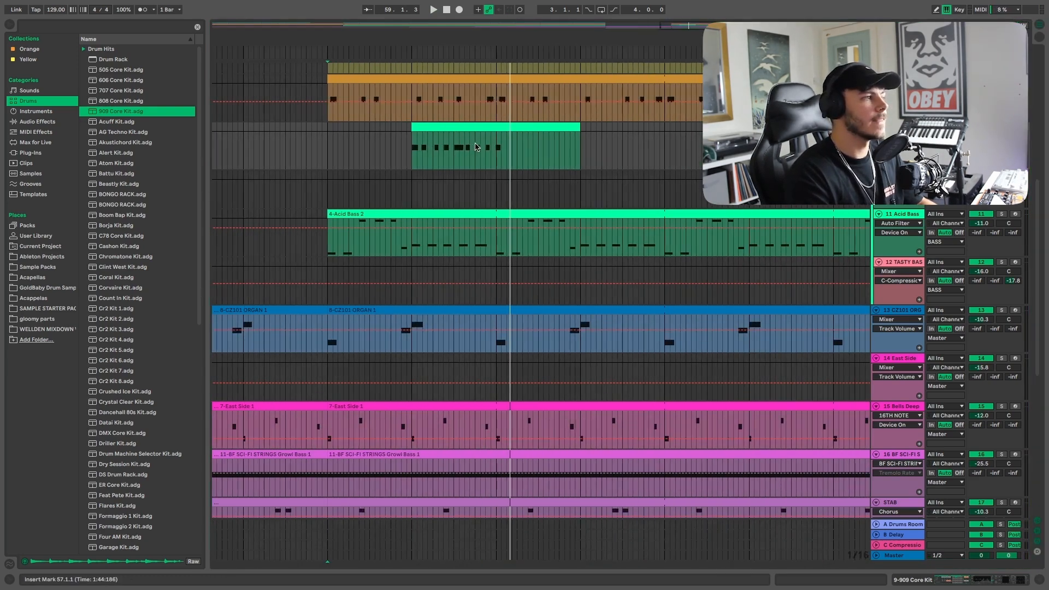
Delete the captured drum fill clip at 58.1.1–60.1.1 from the 909 Core Kit track
left_click(449, 129)
scroll(448, 129, "up", 4)
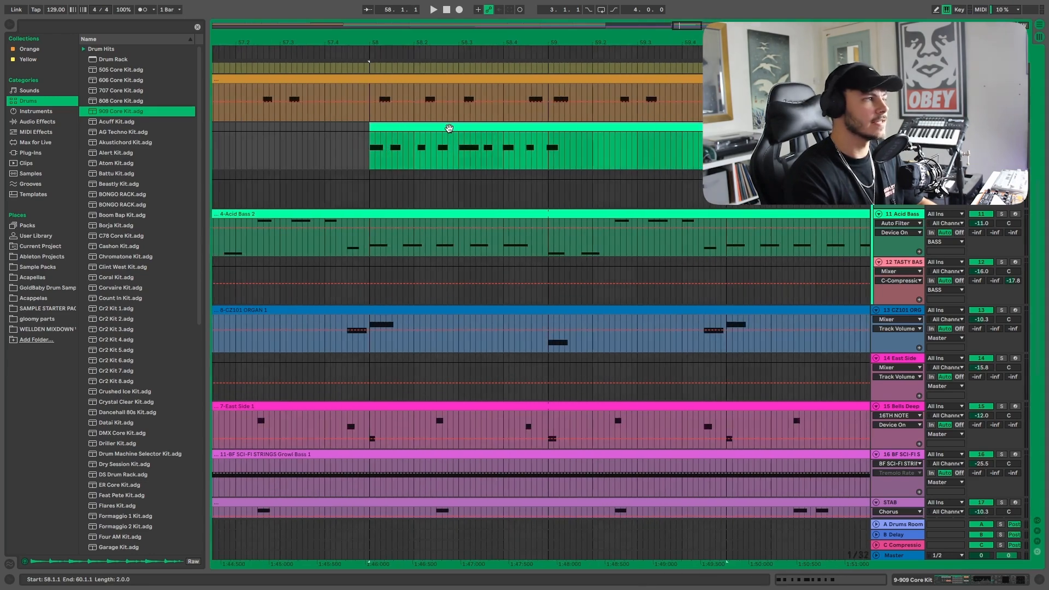
key("ctrl+shift+m")
scroll(701, 144, "right", 2)
scroll(701, 145, "right", 6)
scroll(701, 144, "up", 1)
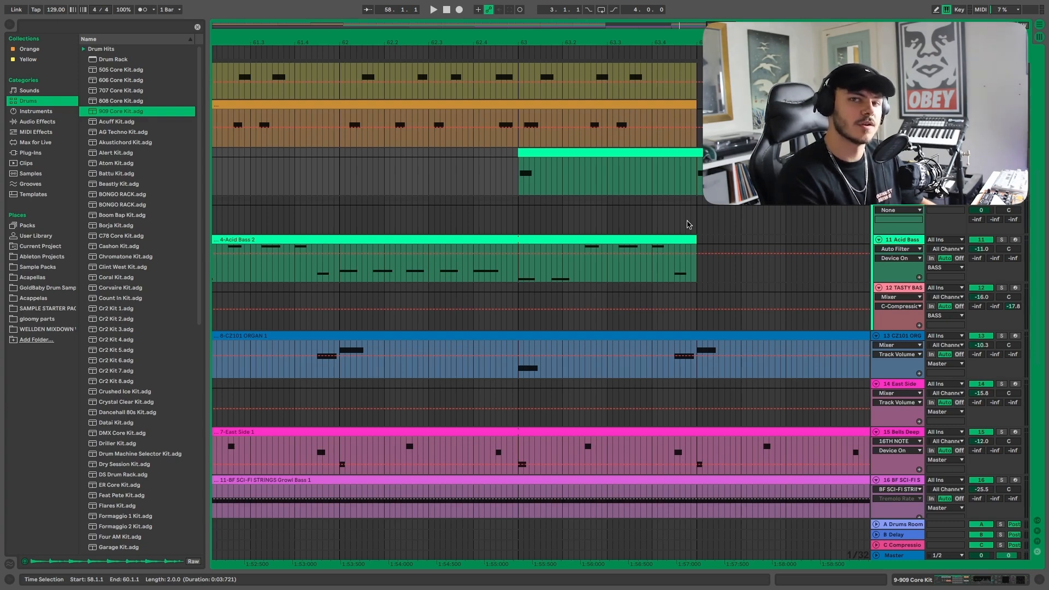
scroll(687, 224, "right", 5)
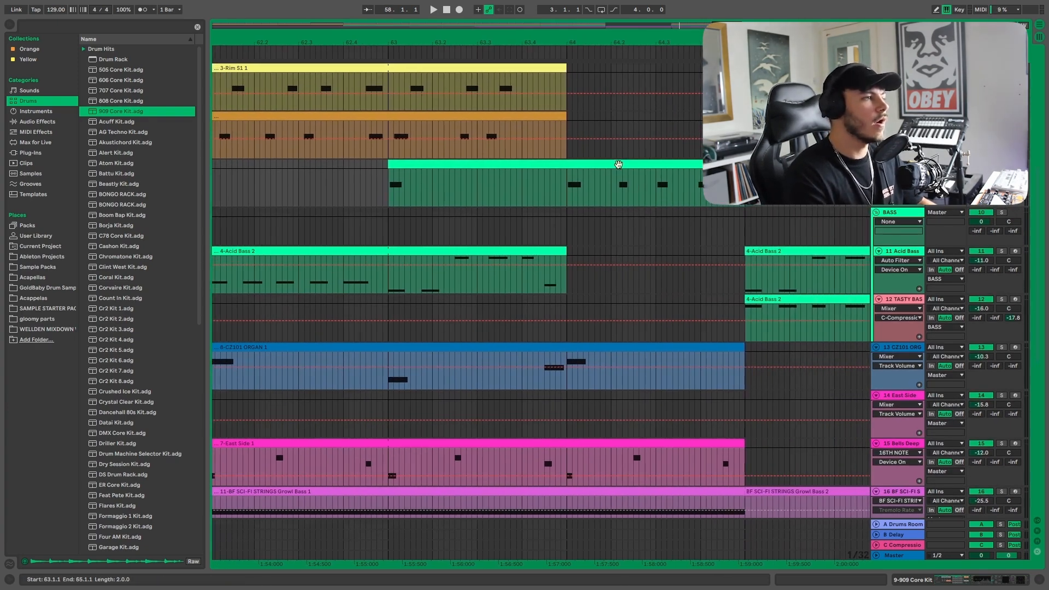
Open the 909 fill clip at 63.1.1 and quantize all of its crash notes
double_click(617, 163)
left_click(375, 226)
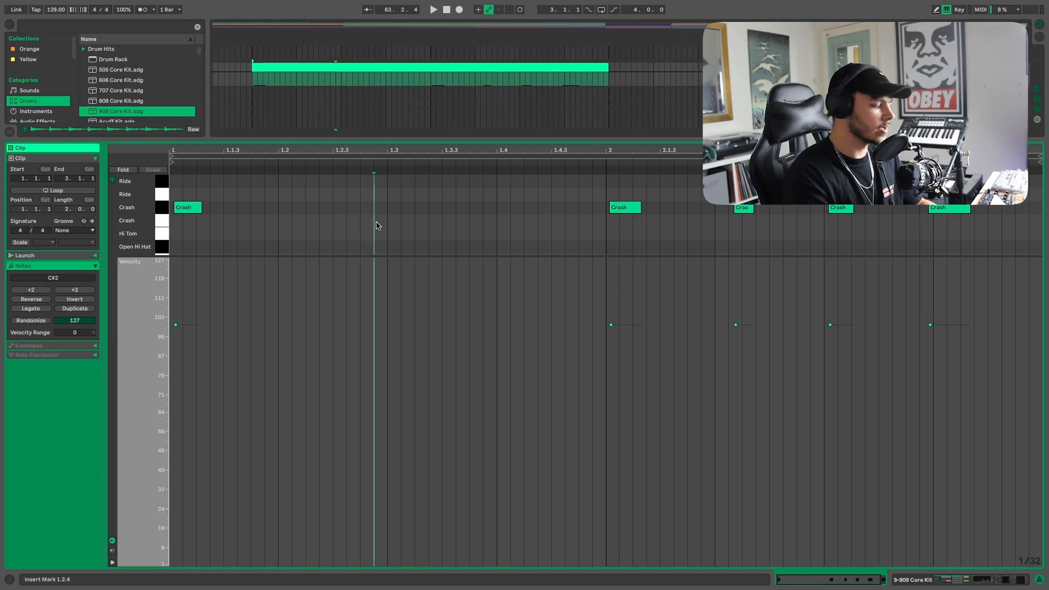
key("ctrl+a")
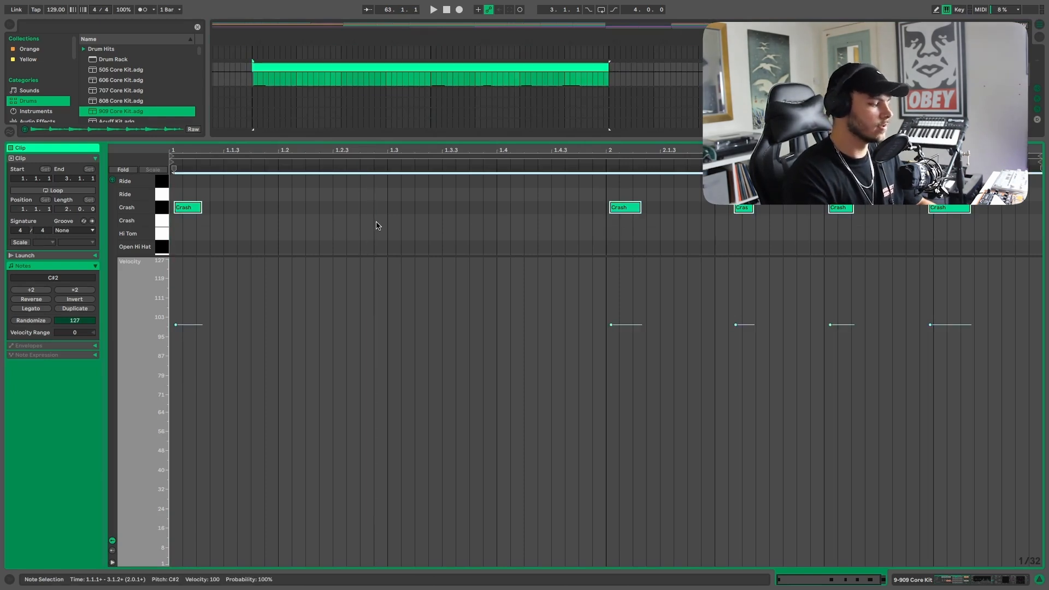
key("ctrl+u")
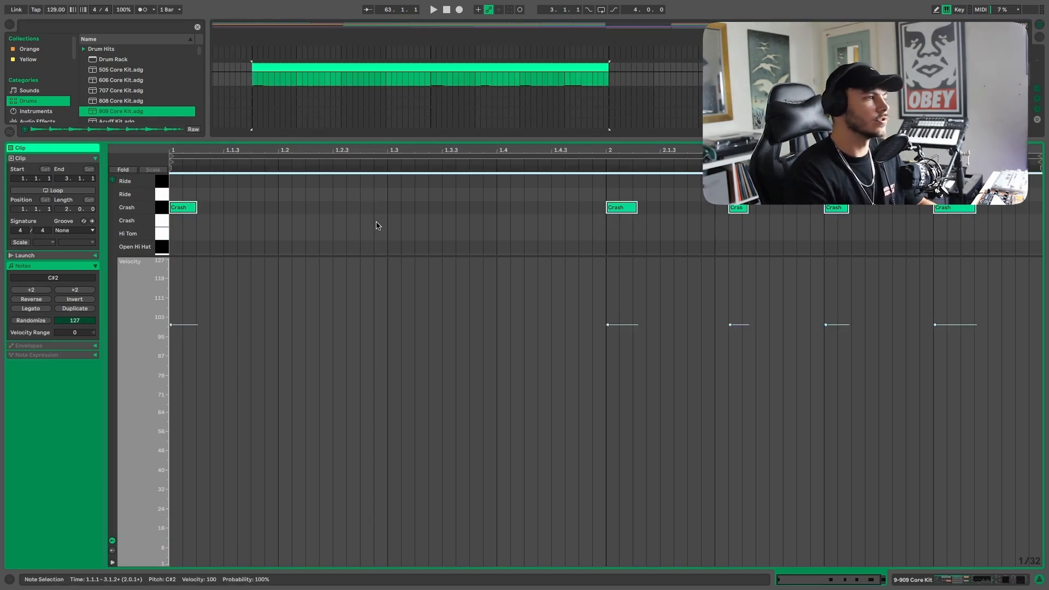
Move the second crash in the fill clip's second bar to beat 2.2
scroll(457, 252, "down", 1)
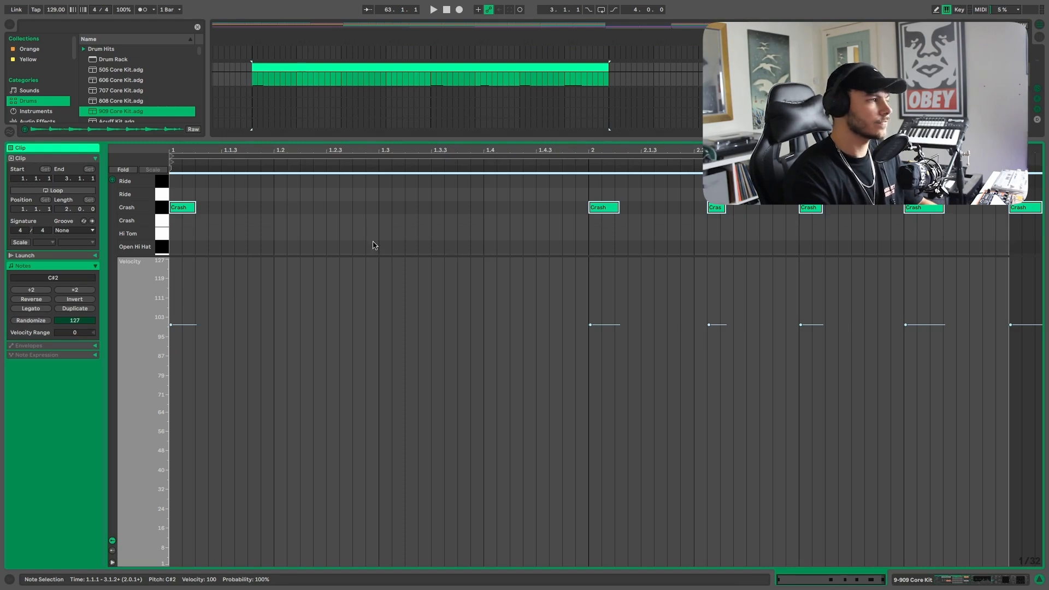
right_click(348, 232)
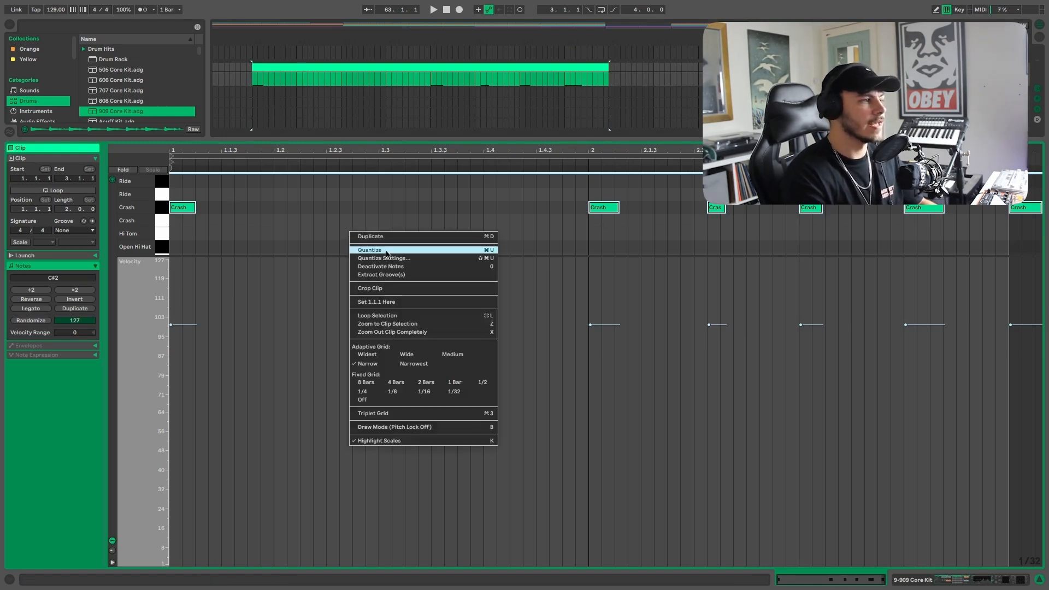
left_click(330, 226)
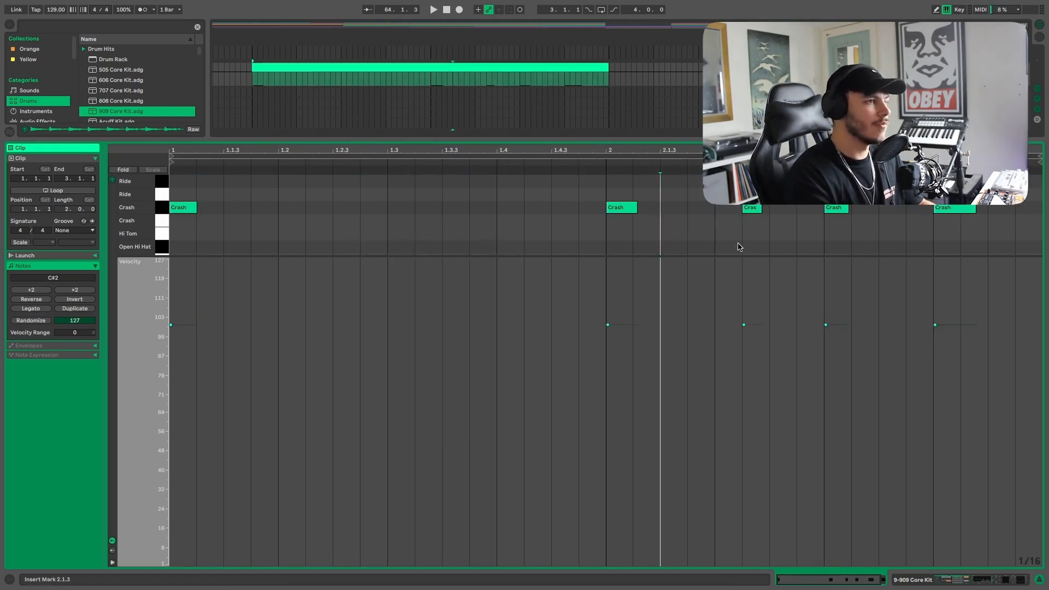
left_click_drag(744, 209, 716, 210)
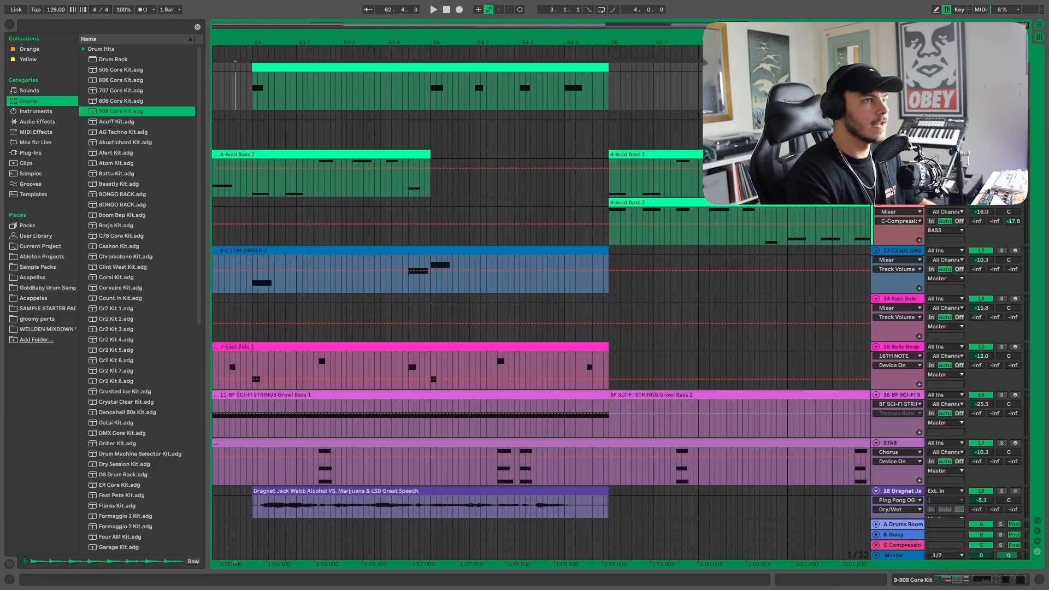
Play back the quantized crash fill from 62.4.3 into the drop at bar 65
key("space")
scroll(578, 134, "up", 4)
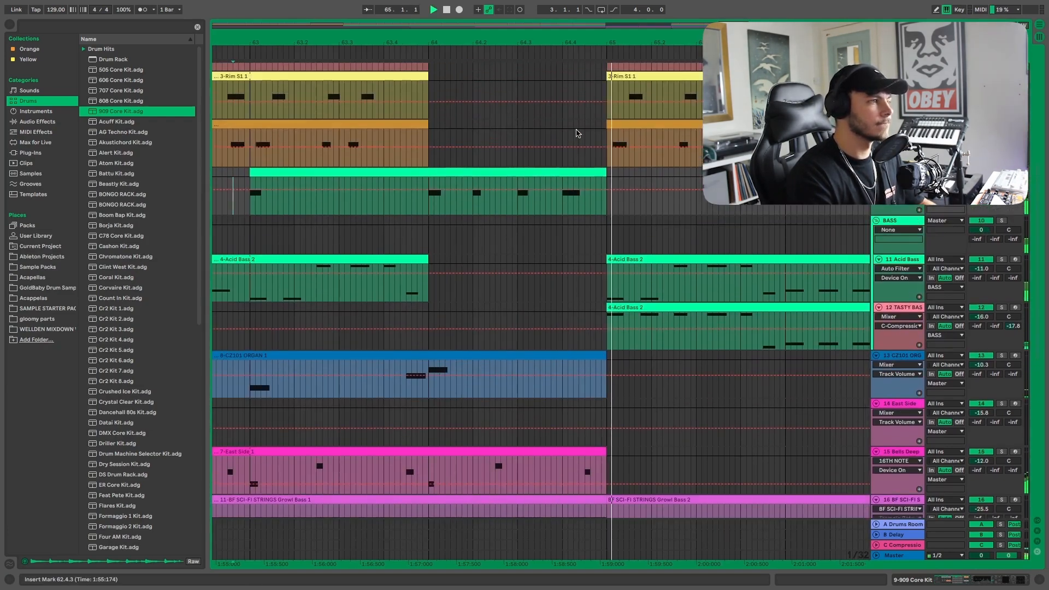
scroll(581, 172, "down", 5)
key("space")
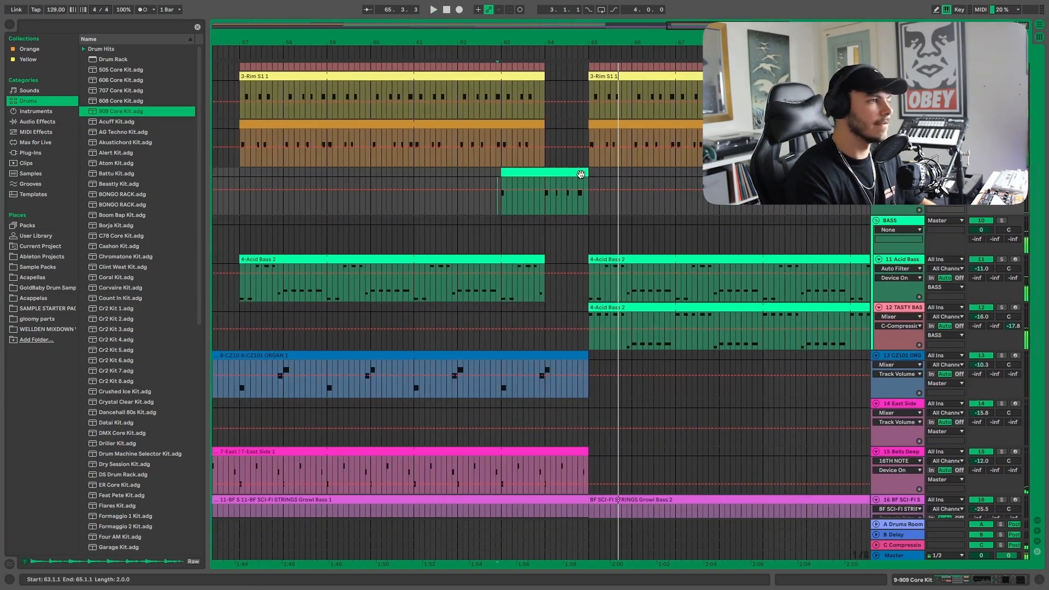
Copy the fill clip's 63.1.1–63.3.1 section to 65.1.1 and play back the transition into the drop
left_click(522, 183)
key("super+e")
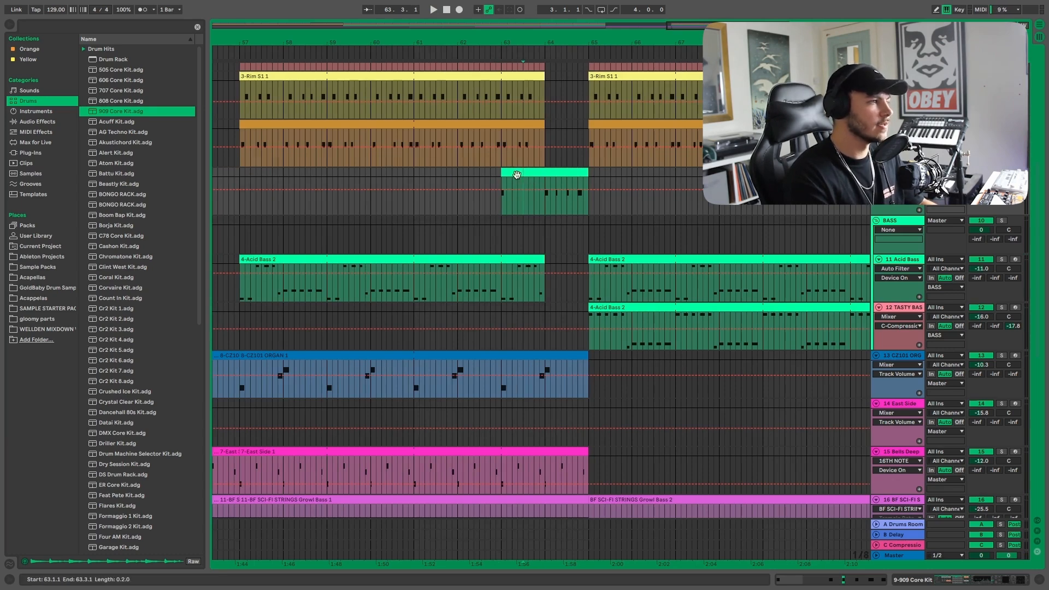
left_click(516, 174)
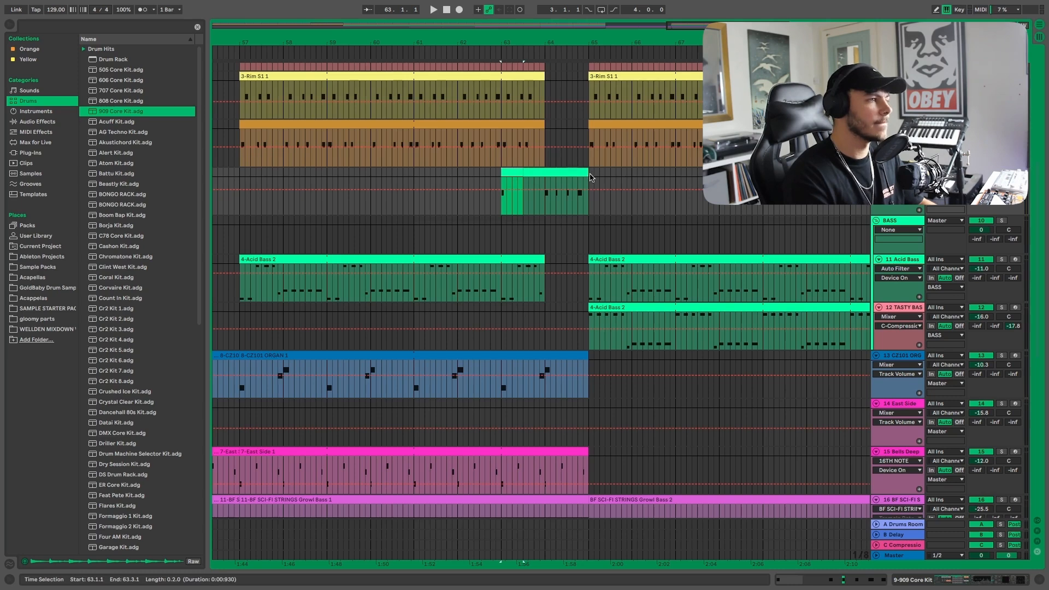
left_click(590, 177)
key("ctrl+v")
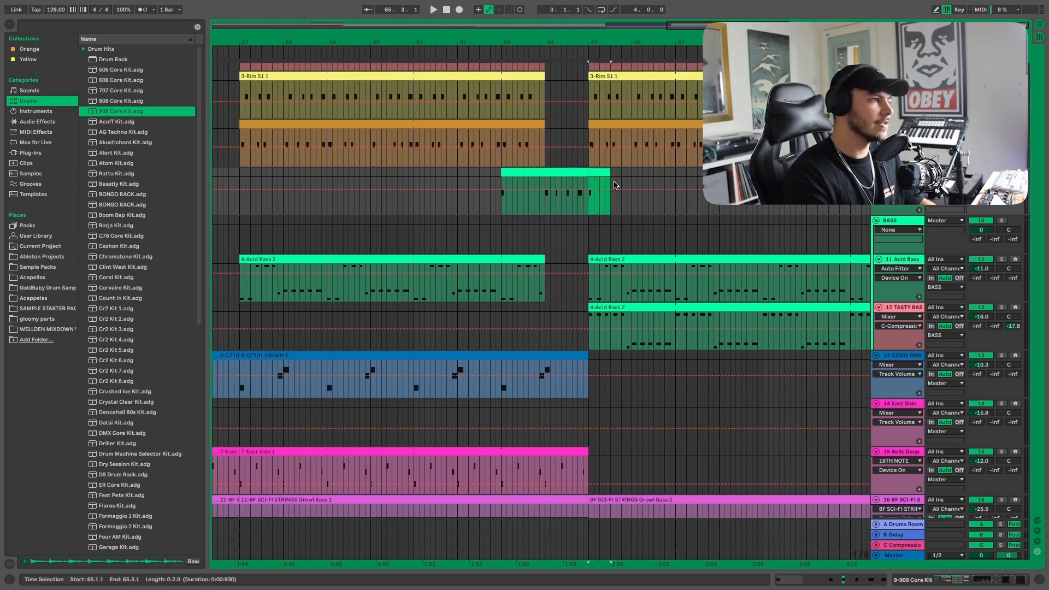
left_click(570, 51)
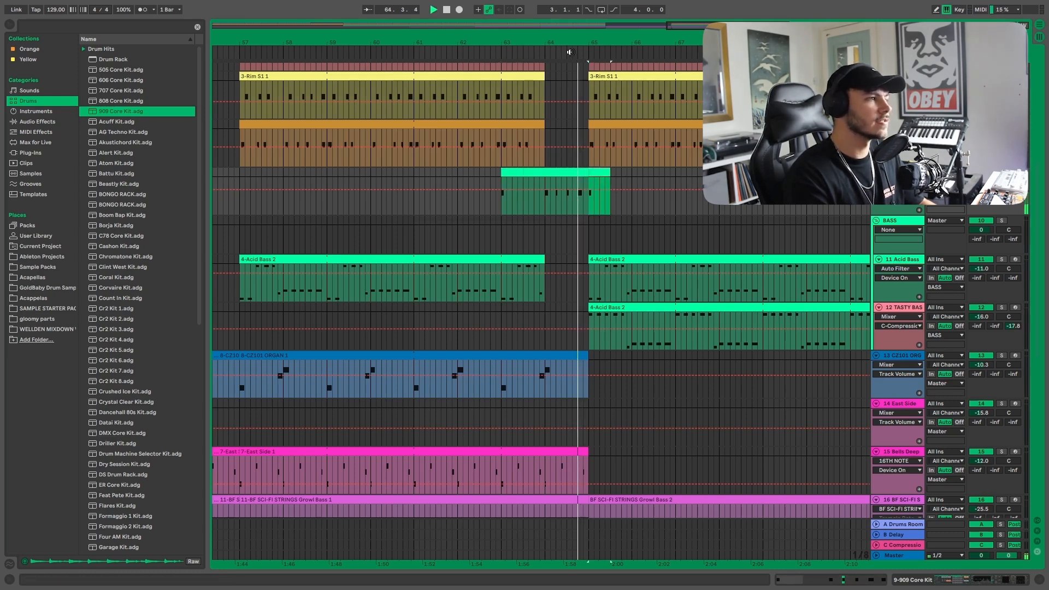
scroll(728, 213, "down", 3)
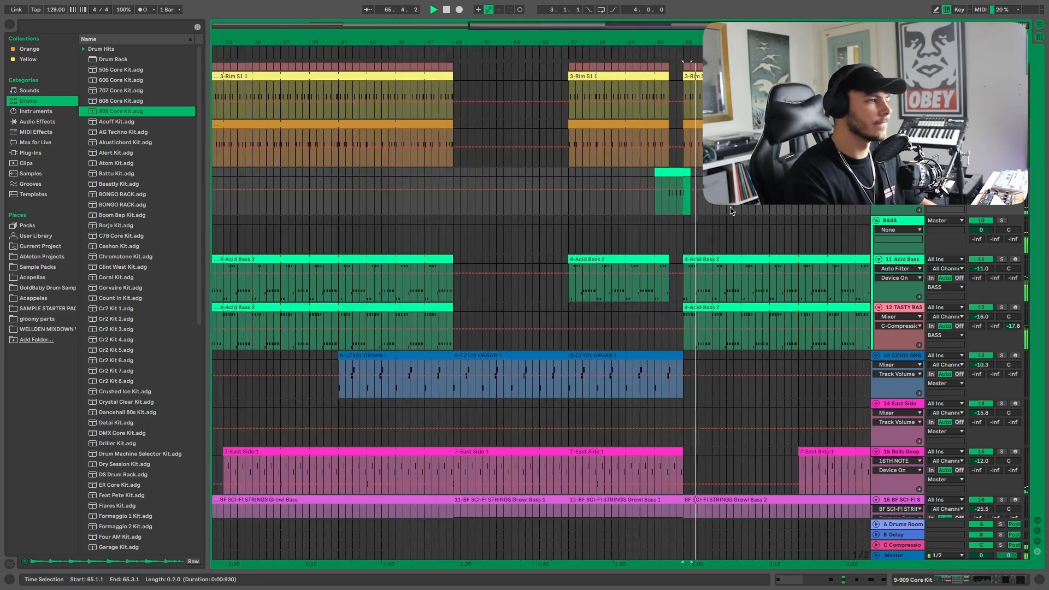
scroll(765, 273, "down", 4)
key("space")
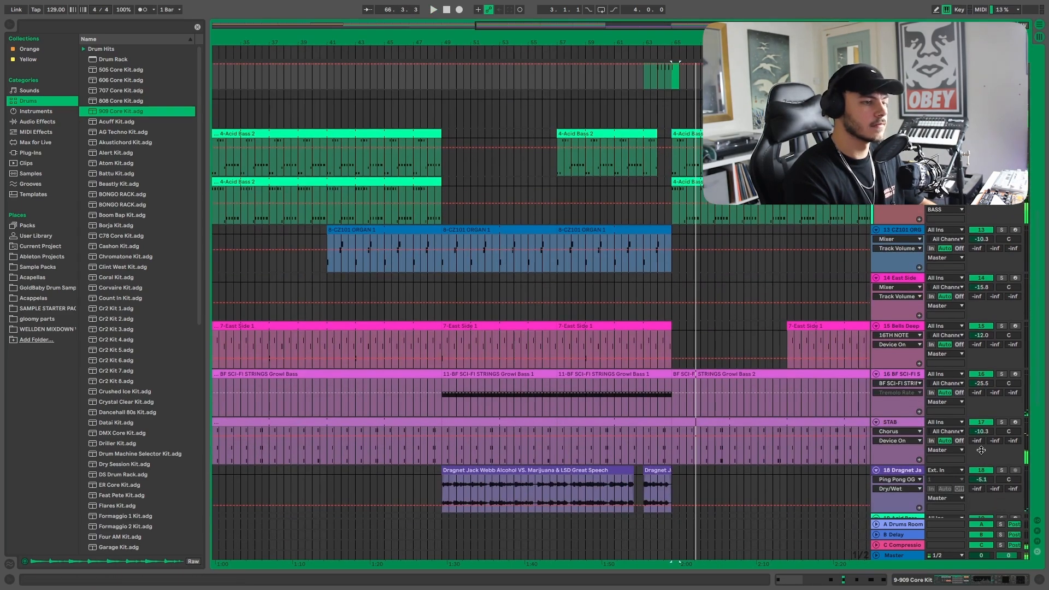
Lower the STAB track's volume to -13.4 dB
left_click(986, 432)
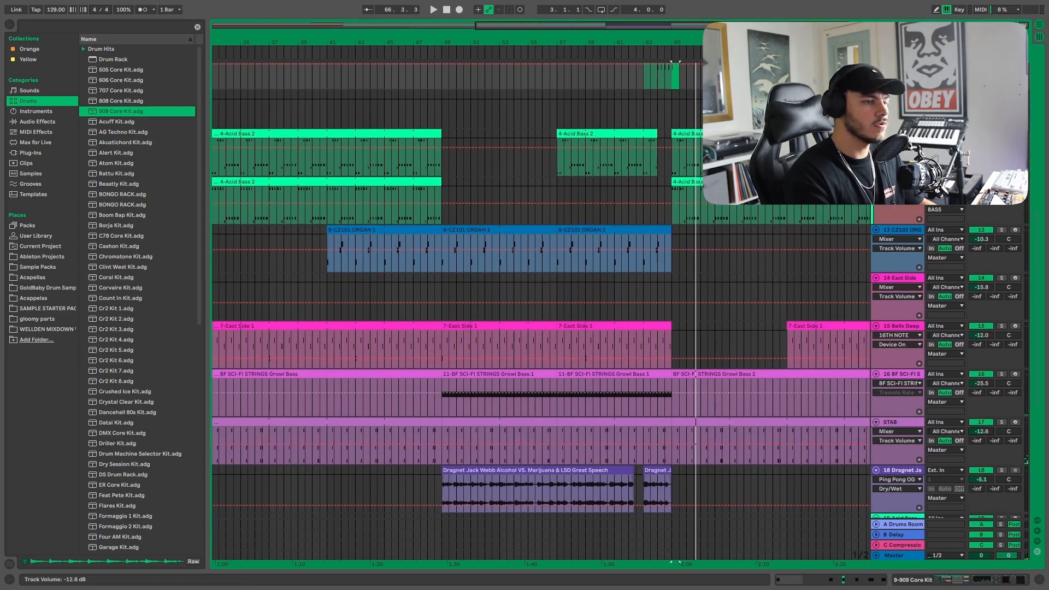
left_click_drag(982, 431, 982, 433)
scroll(785, 399, "down", 1)
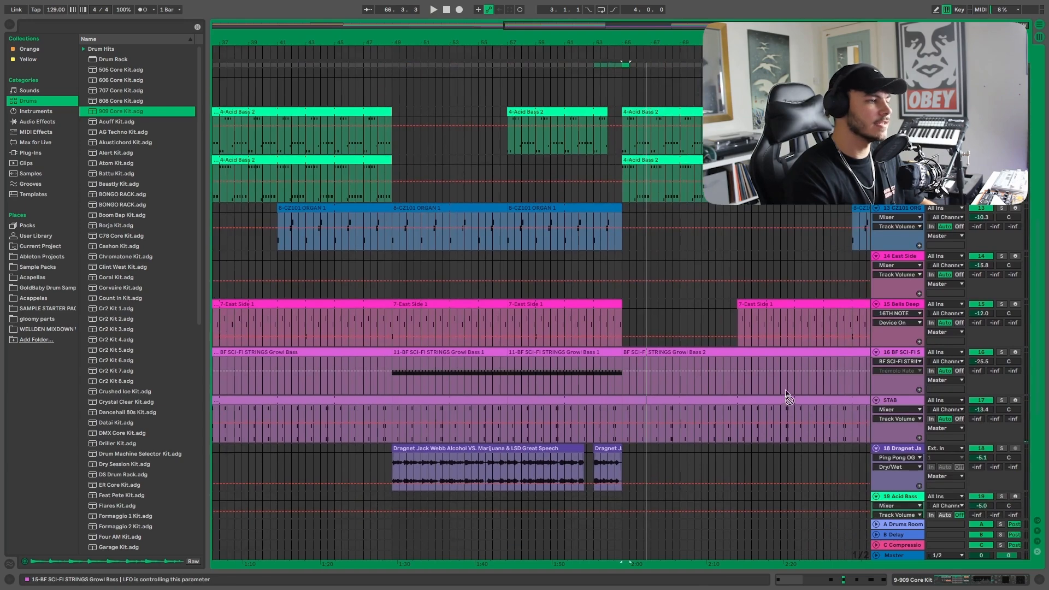
Play back the section around bar 57 where the percussion comes back in
scroll(787, 398, "down", 5)
scroll(787, 396, "up", 5)
scroll(785, 393, "up", 3)
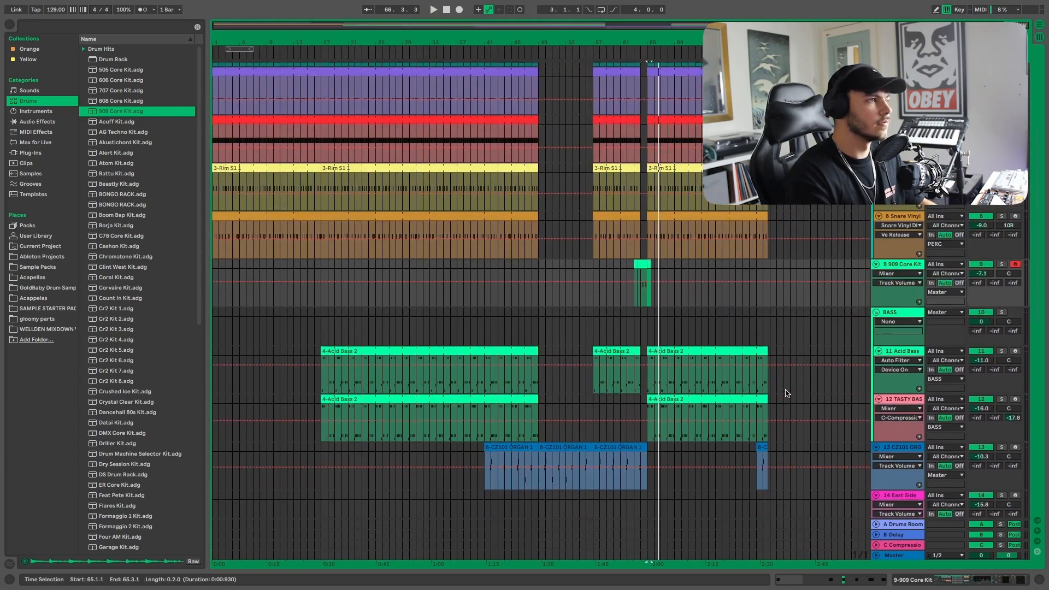
scroll(750, 302, "up", 3)
scroll(749, 304, "up", 2)
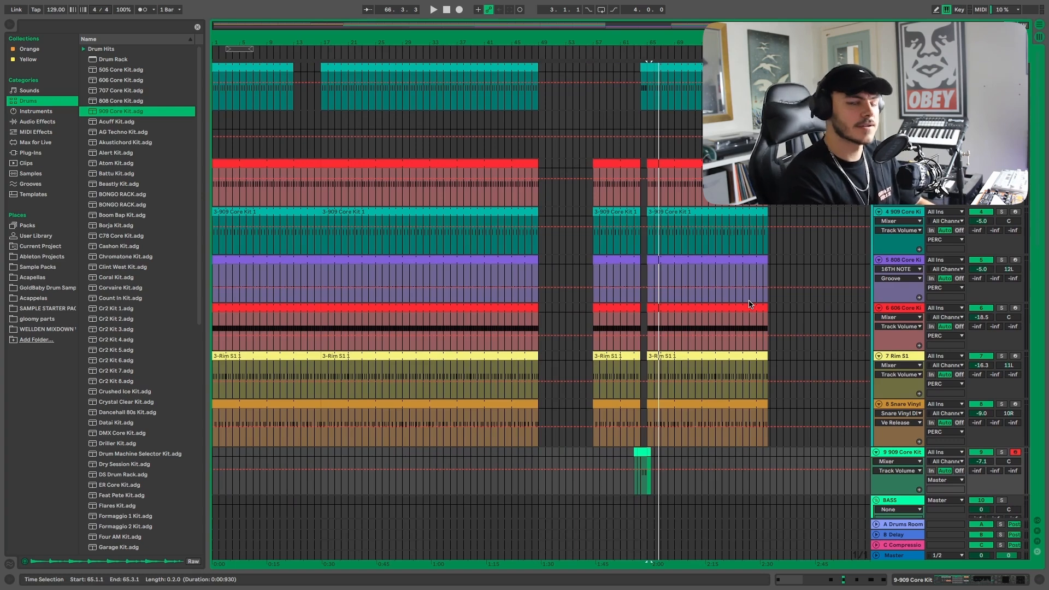
left_click(632, 323)
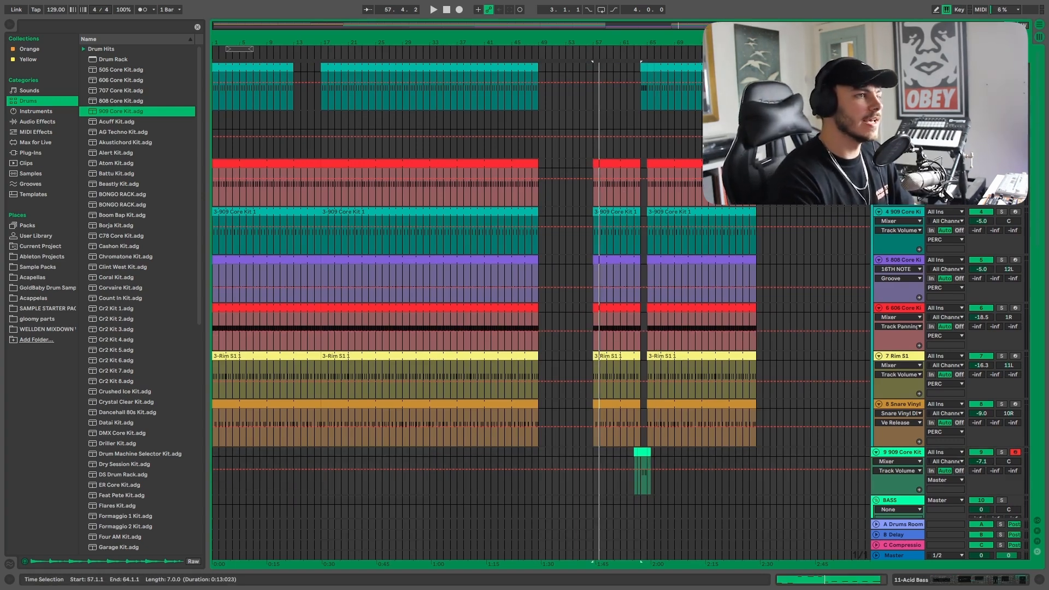
left_click(980, 452)
left_click(579, 145)
key("space")
left_click(980, 452)
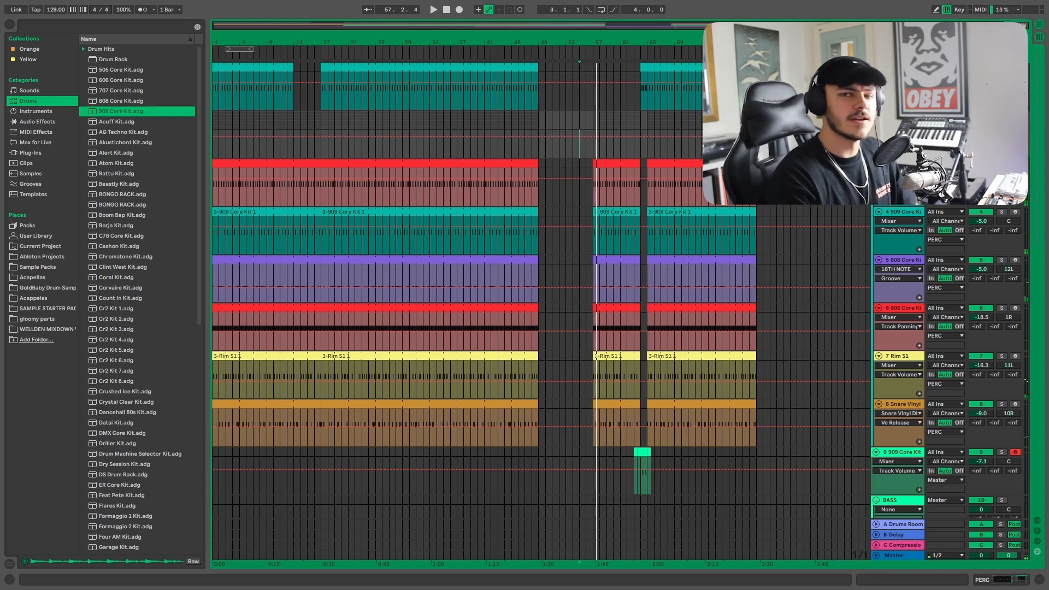
Add an Auto Filter after the Glue Compressor on the PERC group and set its frequency to 19.9 kHz
double_click(898, 115)
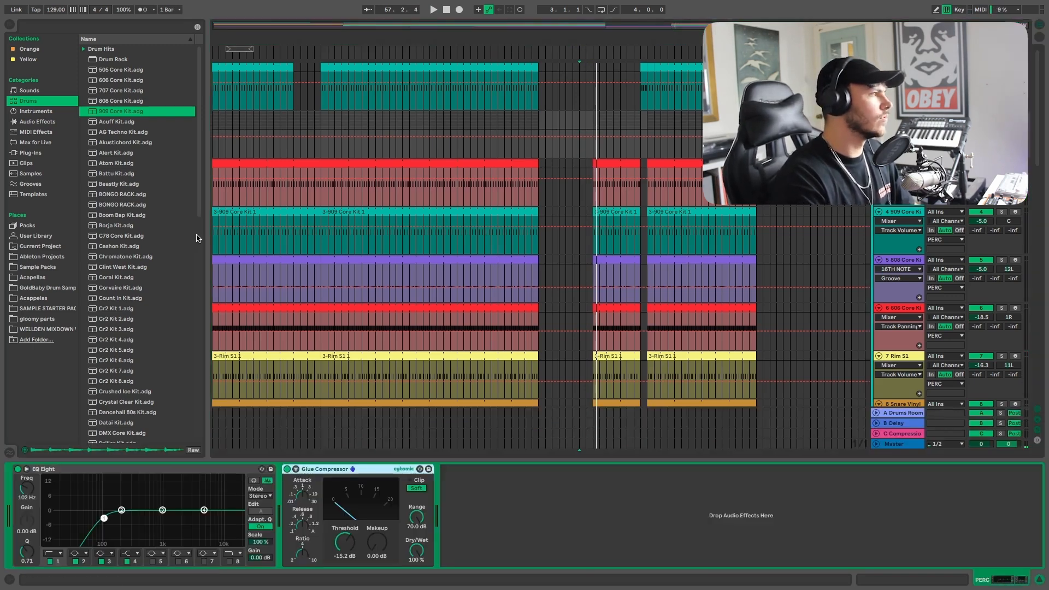
left_click(27, 60)
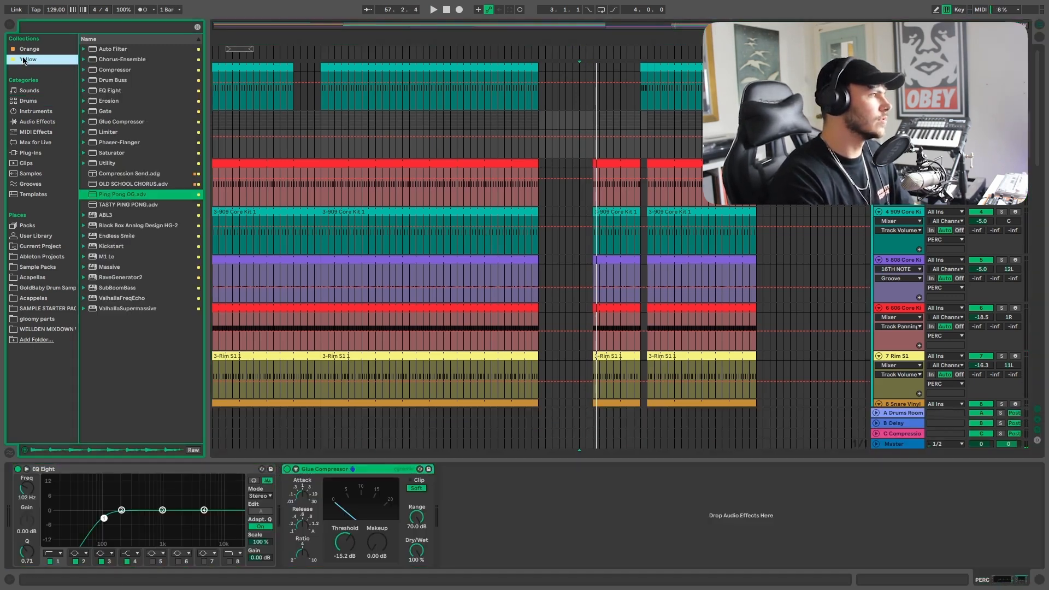
left_click(116, 50)
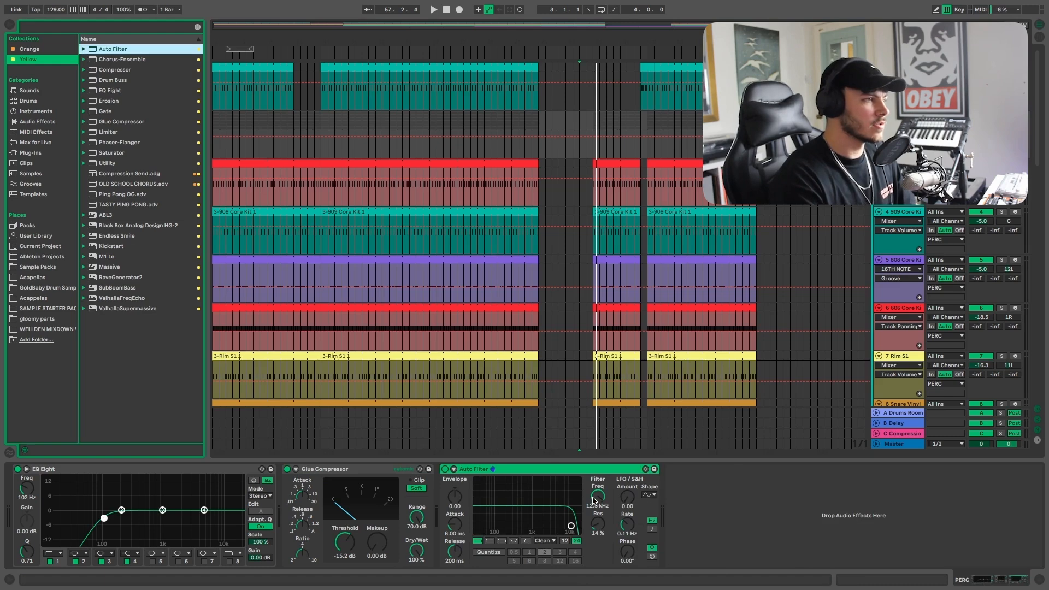
left_click_drag(594, 498, 595, 474)
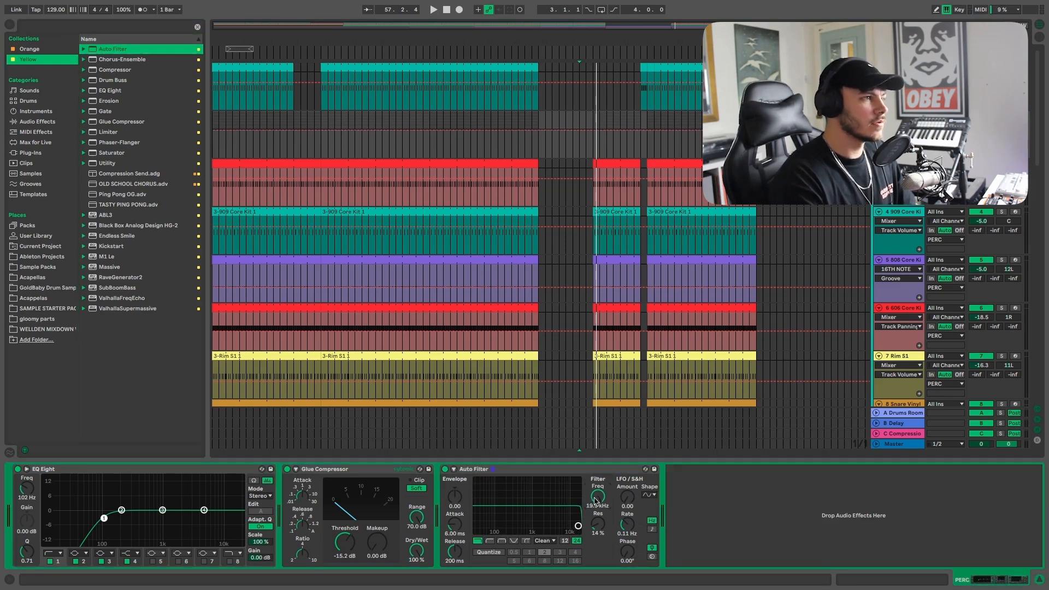
Automate the PERC group's filter frequency to rise from 28.0 Hz at 55.1.1 to 19.9 kHz near bar 63, and play it from 57.1.1
left_click(633, 134)
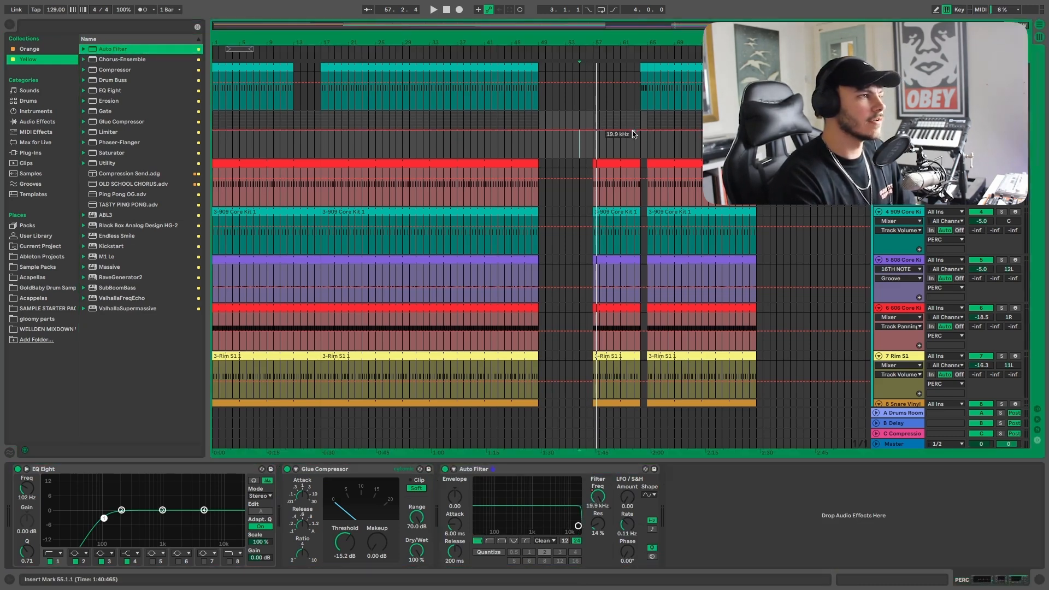
left_click_drag(579, 131, 579, 159)
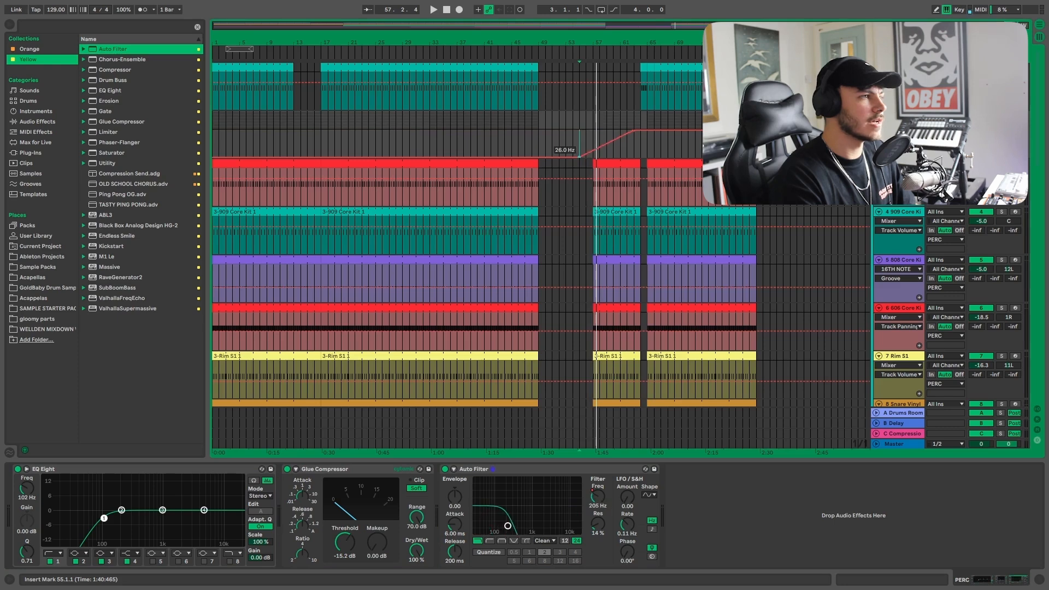
left_click(590, 139)
key("space")
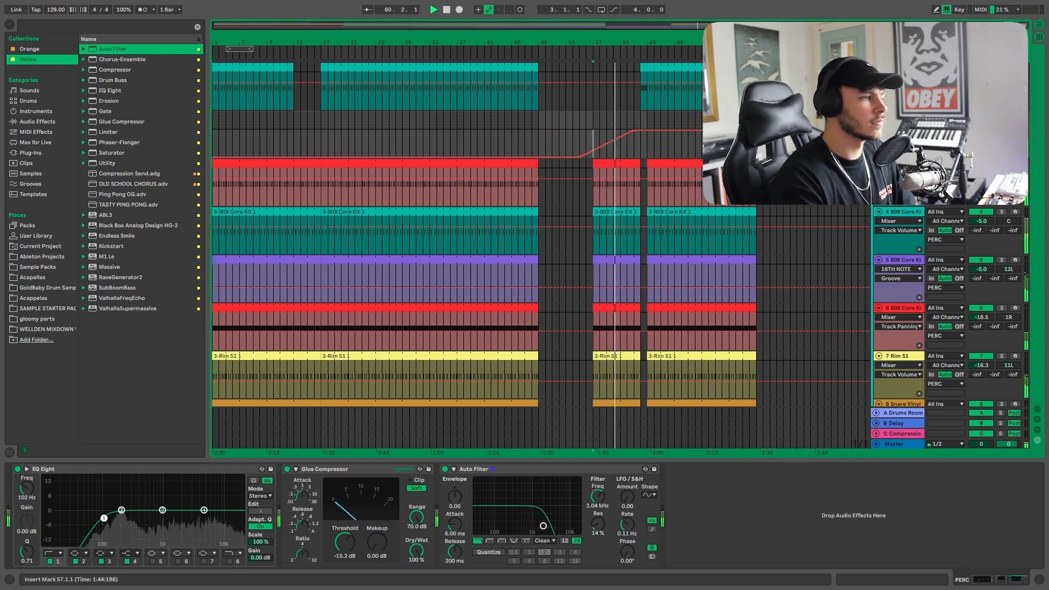
Hide the device view and move the filter sweep's 19.9 kHz breakpoint to about bar 64
key("ctrl+alt+l")
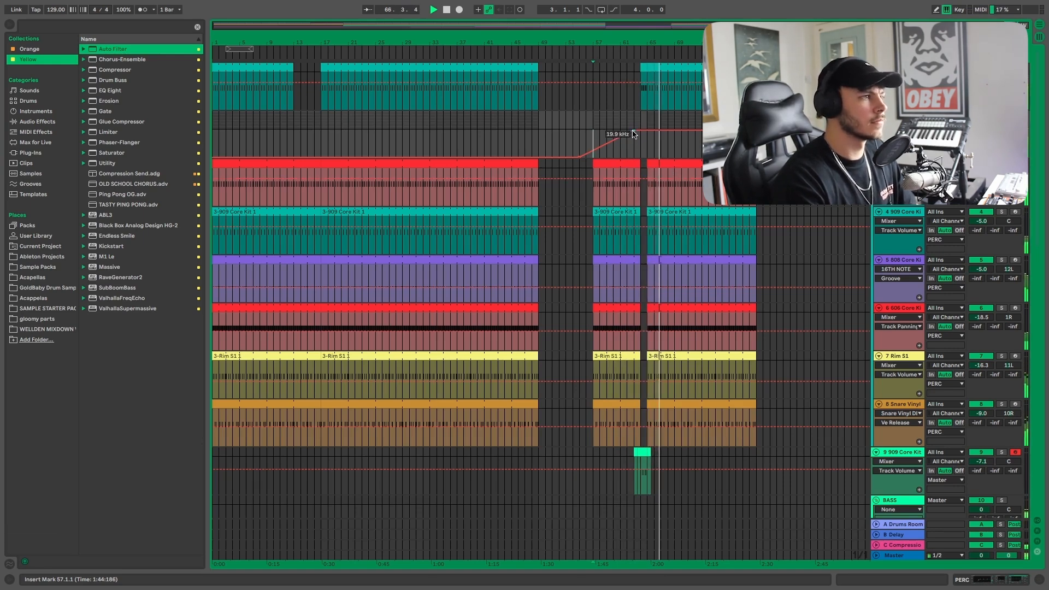
mouse_move(641, 135)
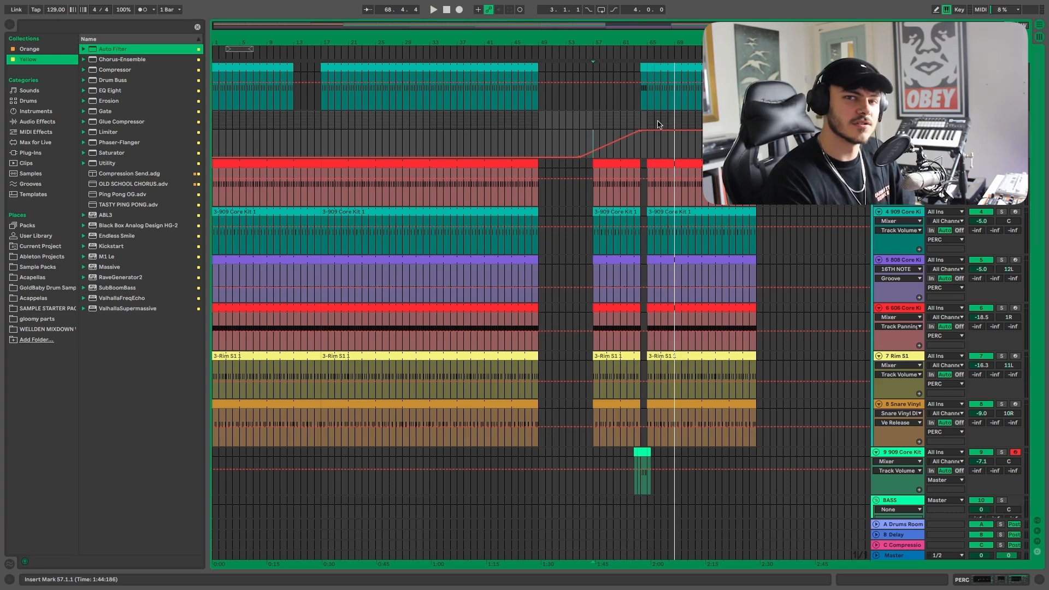
left_click(788, 266)
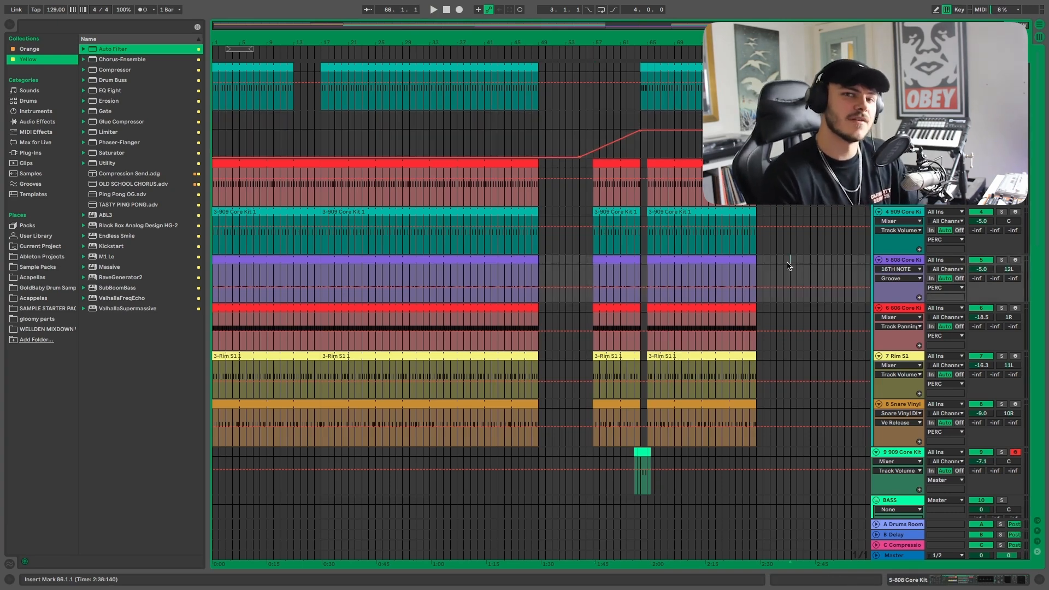